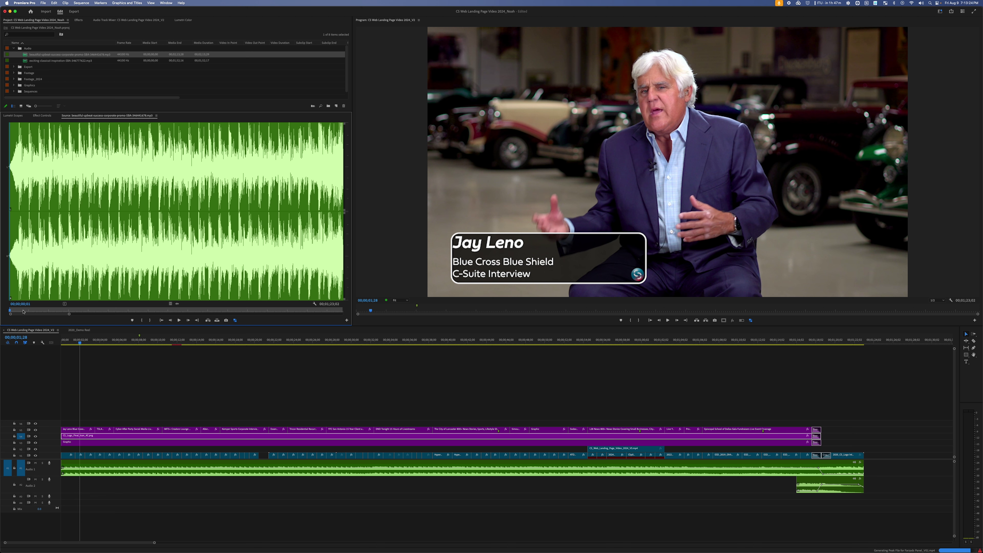
Listen to the opening of the upbeat corporate promo music track and examine its source waveform from overall structure to individual beats.
{"action": "left_click", "coordinate": [9, 311]}
{"action": "key", "text": "space"}
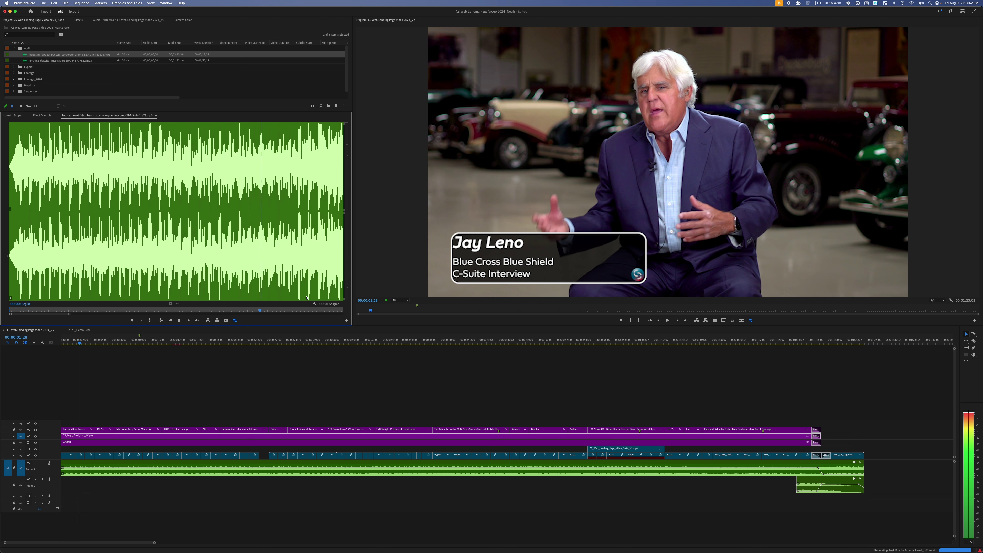
{"action": "key", "text": "space"}
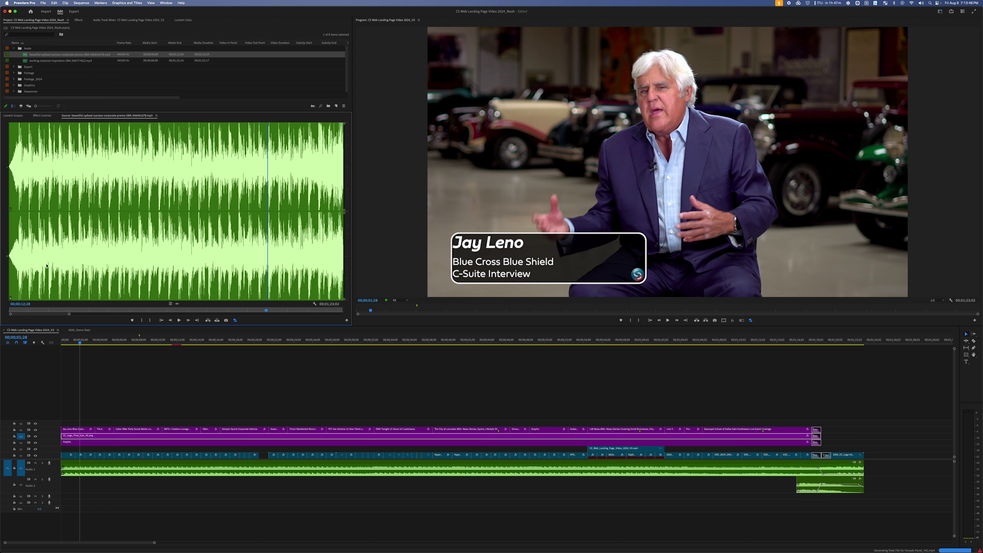
{"action": "key", "text": "minus"}
{"action": "key", "text": "minus"}
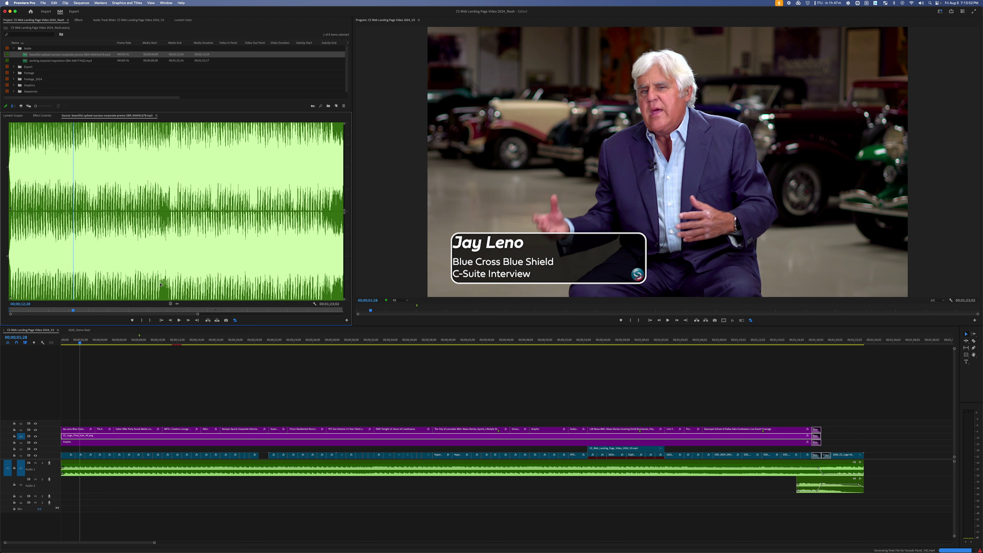
{"action": "key", "text": "minus"}
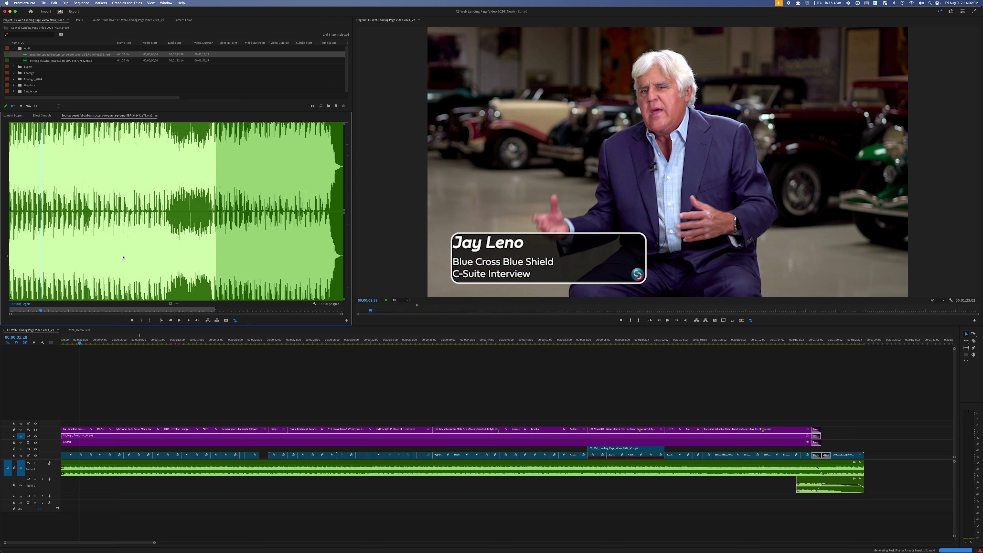
{"action": "key", "text": "equal"}
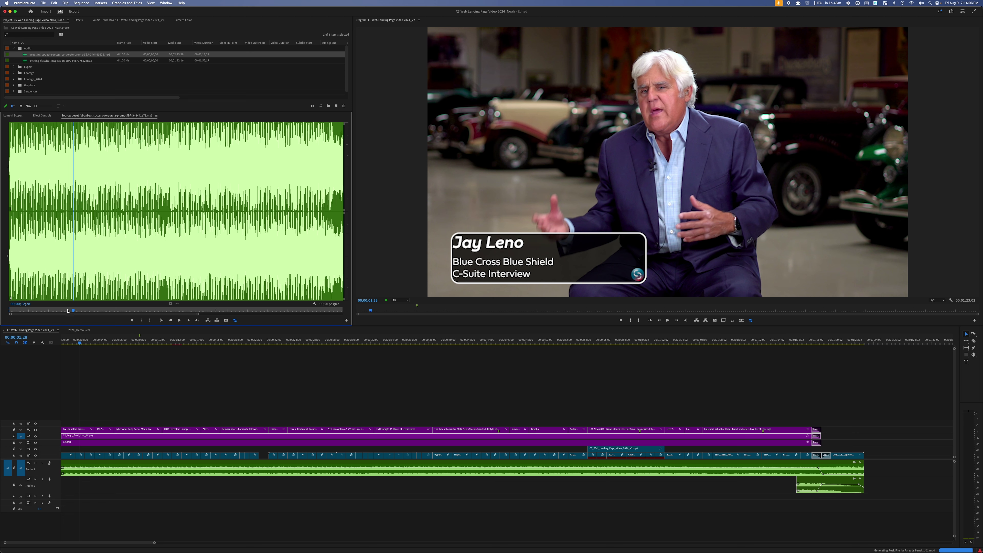
{"action": "left_click_drag", "start_coordinate": [49, 310], "coordinate": [2, 309]}
{"action": "key", "text": "equal"}
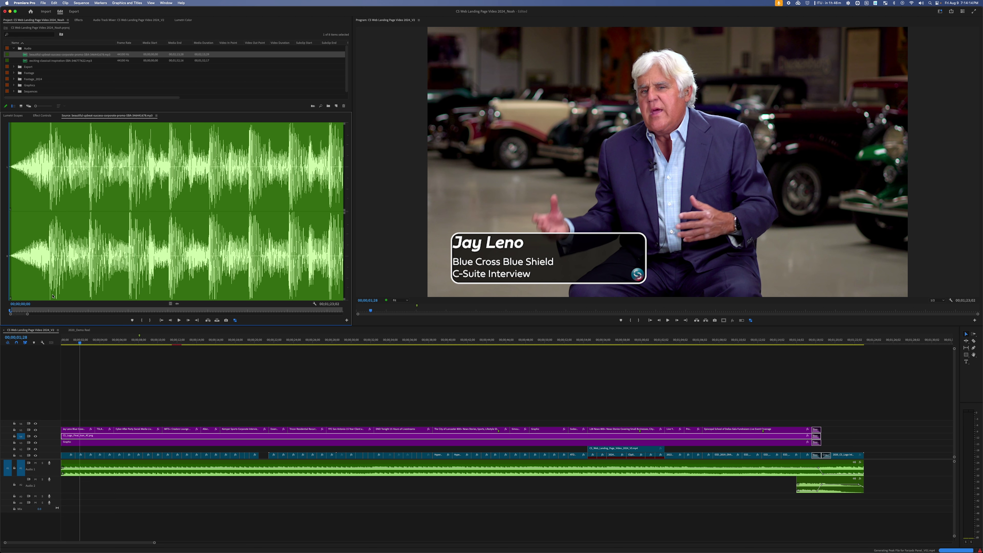
{"action": "scroll", "coordinate": [79, 298], "scroll_direction": "down", "scroll_amount": 3}
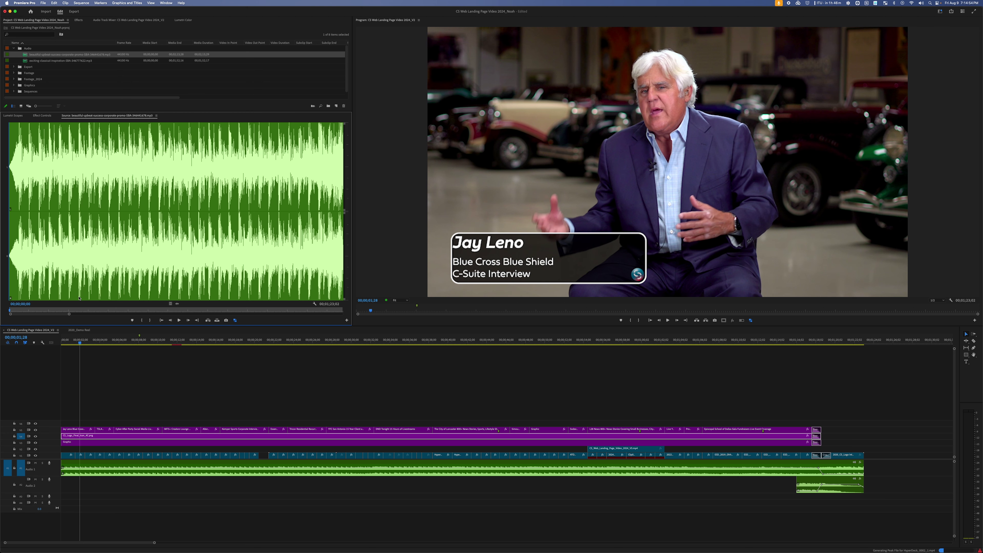
Play the music track from its start and add a marker on every beat through about 16 seconds.
{"action": "key", "text": "space"}
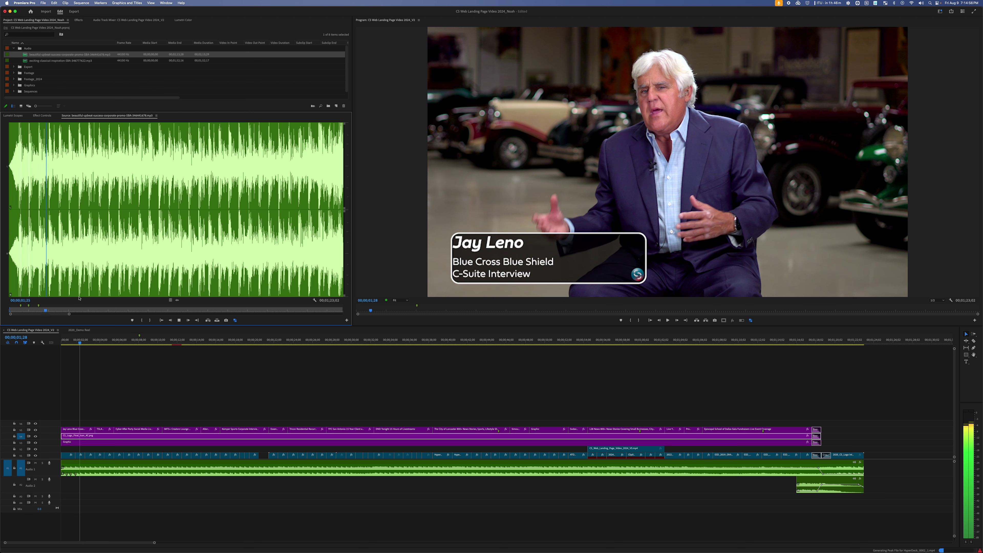
{"action": "key", "text": "m"}
{"action": "key", "text": "m"}
{"action": "key", "text": "m"}
{"action": "key", "text": "m"}
{"action": "key", "text": "m"}
{"action": "key", "text": "m"}
{"action": "key", "text": "m"}
{"action": "key", "text": "m"}
{"action": "key", "text": "m"}
{"action": "key", "text": "m"}
{"action": "key", "text": "m"}
{"action": "key", "text": "m"}
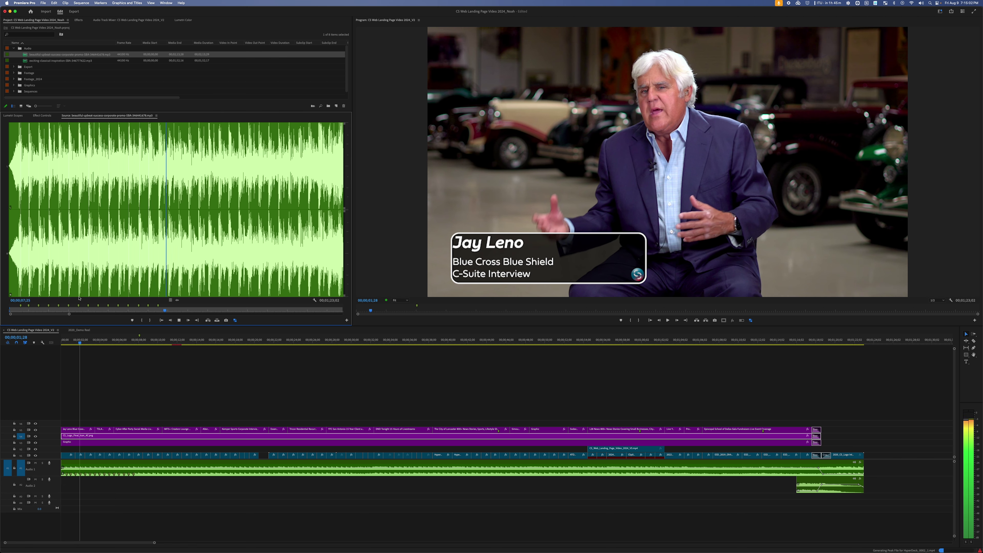
{"action": "key", "text": "m"}
{"action": "key", "text": "m"}
{"action": "key", "text": "m"}
{"action": "key", "text": "m"}
{"action": "key", "text": "m"}
{"action": "key", "text": "m"}
{"action": "key", "text": "m"}
{"action": "key", "text": "m"}
{"action": "key", "text": "m"}
{"action": "key", "text": "m"}
{"action": "key", "text": "m"}
{"action": "key", "text": "m"}
{"action": "key", "text": "m"}
{"action": "key", "text": "m"}
{"action": "key", "text": "m"}
{"action": "key", "text": "m"}
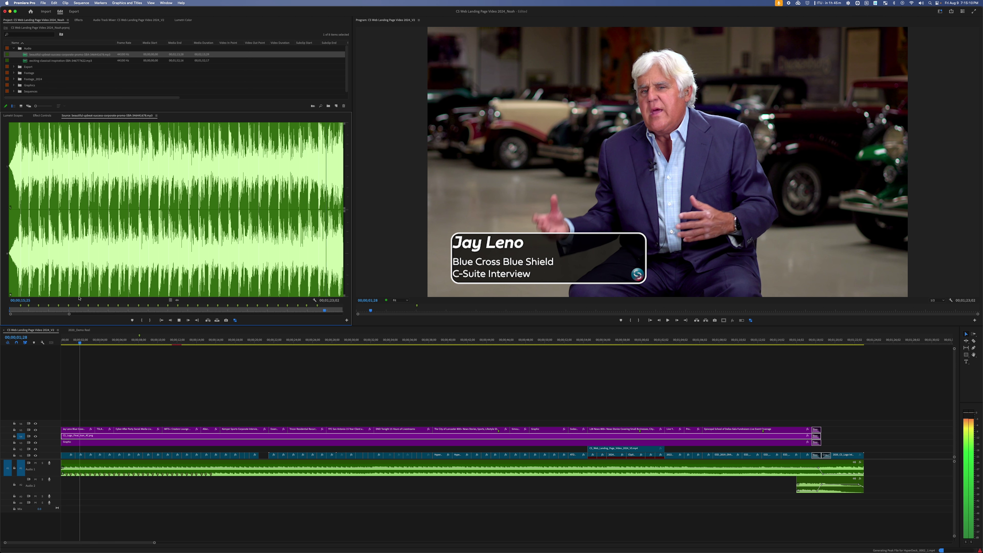
{"action": "key", "text": "m"}
{"action": "key", "text": "m"}
{"action": "key", "text": "space"}
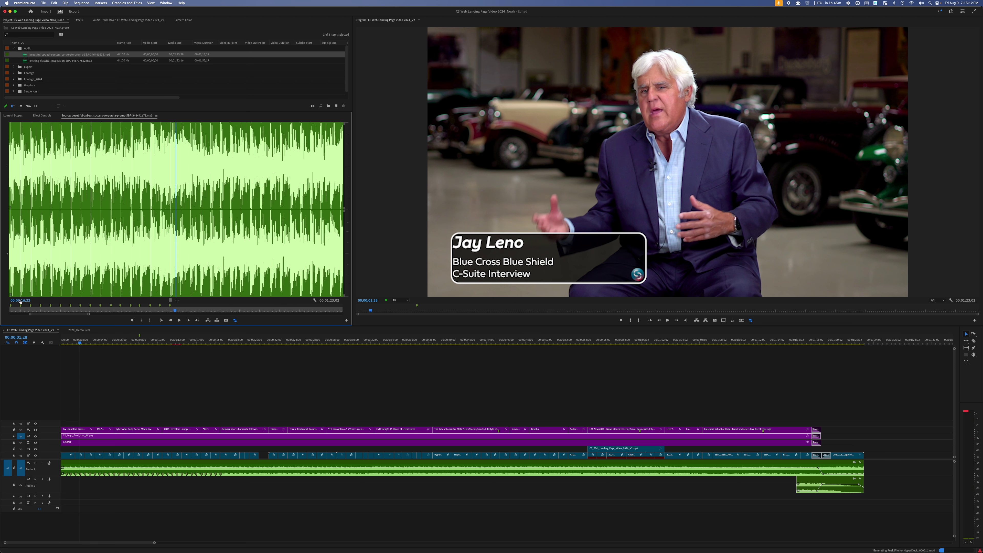
Reposition the first beat marker so it lines up with the first strong peak in the music waveform.
{"action": "left_click_drag", "start_coordinate": [29, 313], "coordinate": [2, 314]}
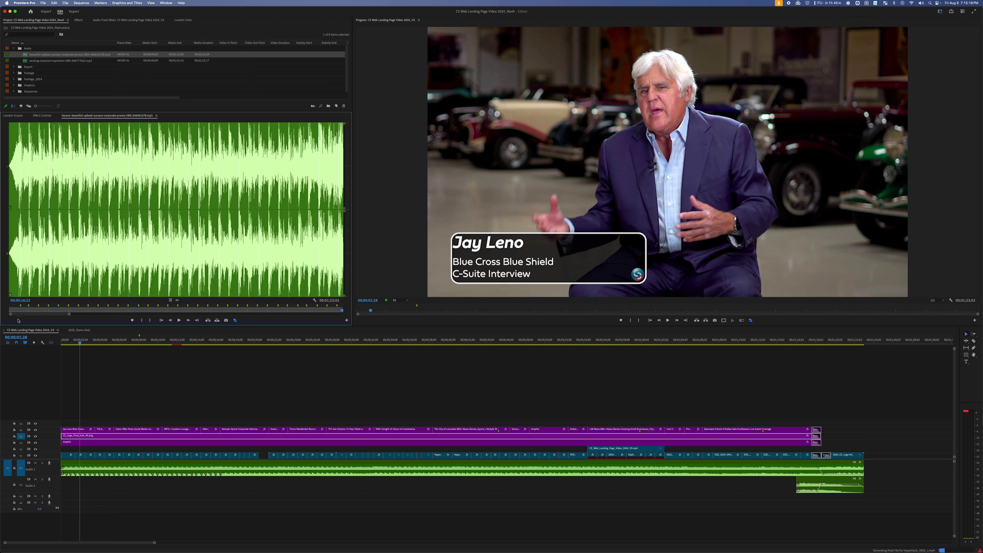
{"action": "left_click", "coordinate": [19, 310]}
{"action": "left_click_drag", "start_coordinate": [69, 314], "coordinate": [16, 314]}
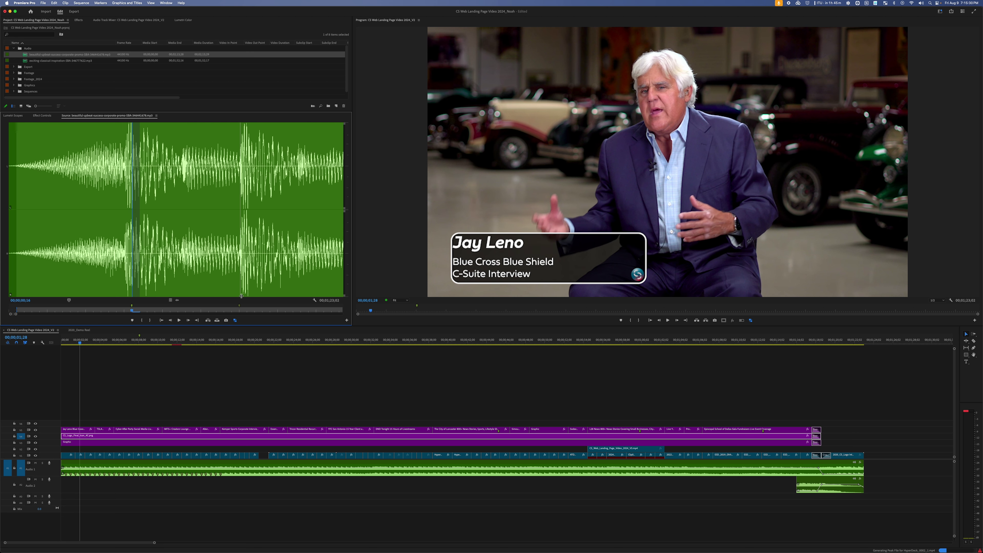
{"action": "left_click", "coordinate": [129, 307]}
{"action": "key", "text": "m"}
{"action": "left_click_drag", "start_coordinate": [124, 305], "coordinate": [132, 307]}
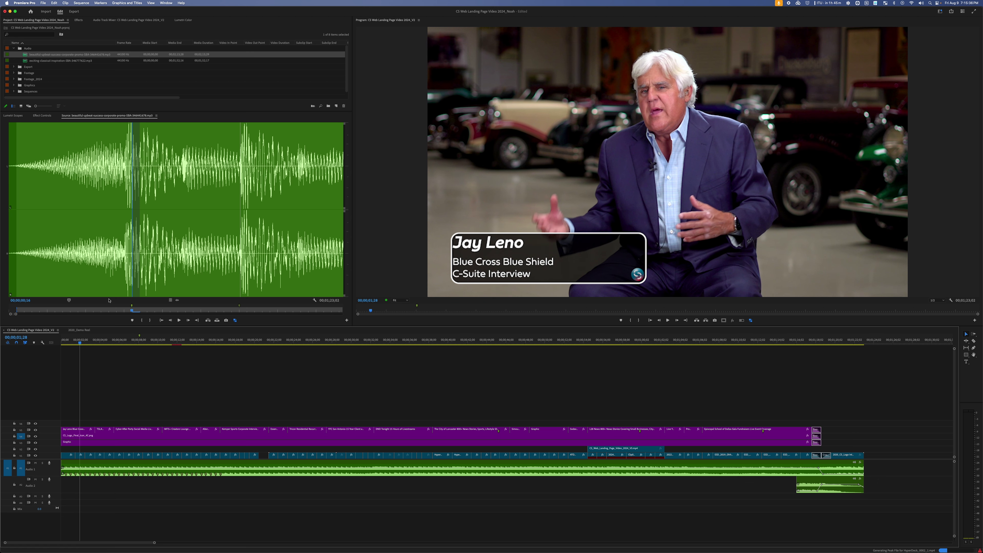
Examine how the clip cuts in the sequence's first ten seconds line up with the beat markers on the music.
{"action": "key", "text": "minus"}
{"action": "key", "text": "minus"}
{"action": "key", "text": "minus"}
{"action": "key", "text": "minus"}
{"action": "key", "text": "minus"}
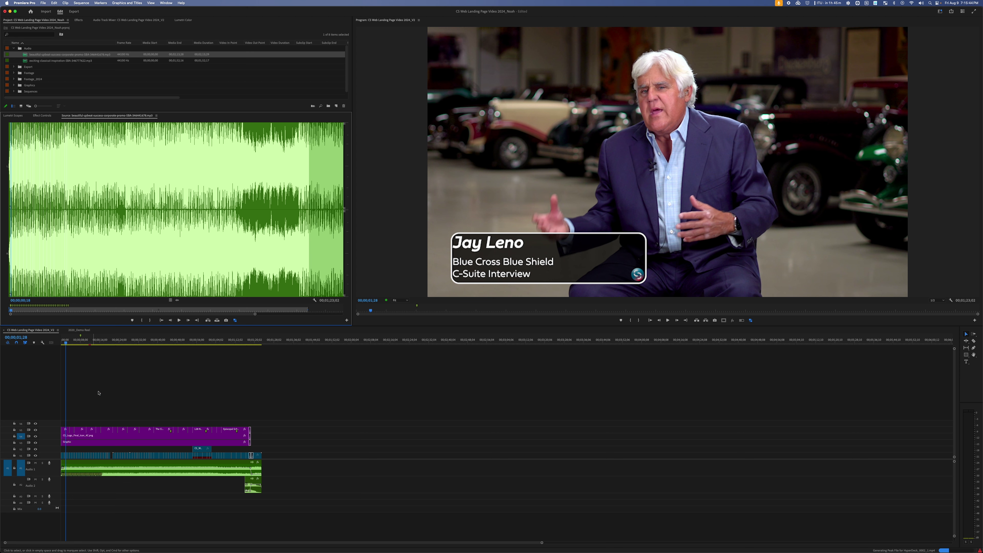
{"action": "key", "text": "equal"}
{"action": "key", "text": "equal"}
{"action": "key", "text": "equal"}
{"action": "key", "text": "equal"}
{"action": "key", "text": "equal"}
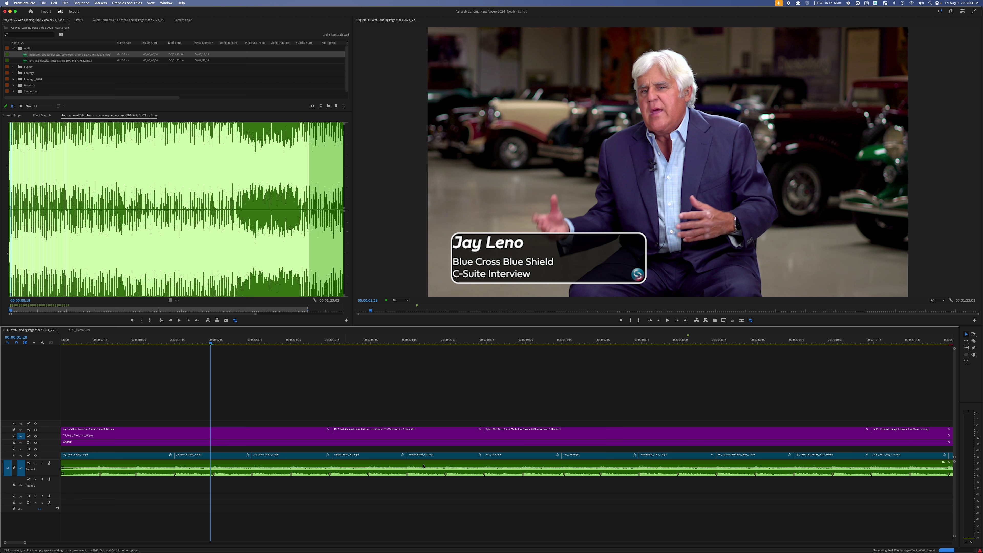
{"action": "left_click", "coordinate": [966, 342]}
{"action": "left_click_drag", "start_coordinate": [332, 455], "coordinate": [329, 455]}
{"action": "left_click_drag", "start_coordinate": [310, 342], "coordinate": [807, 370]}
{"action": "left_click_drag", "start_coordinate": [882, 372], "coordinate": [886, 370]}
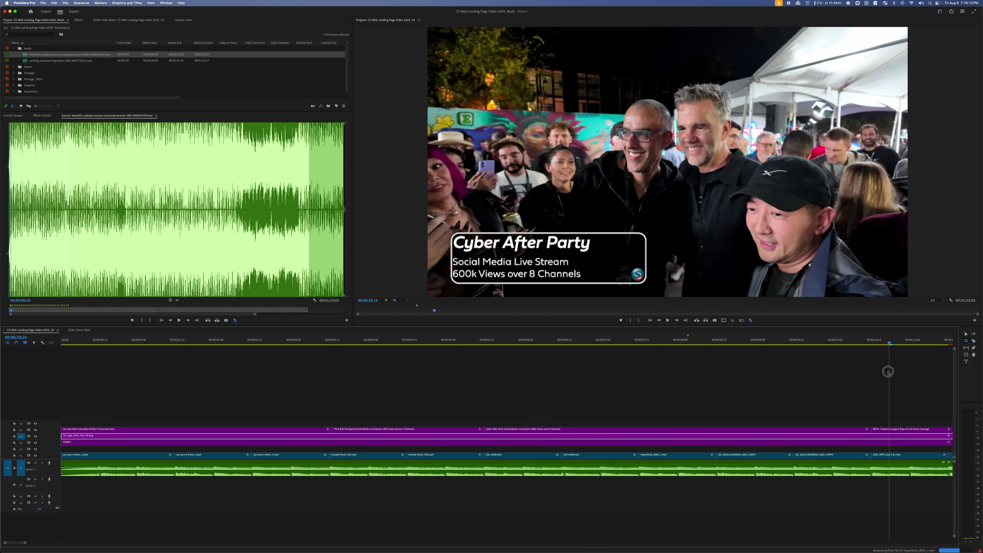
{"action": "key", "text": "backslash"}
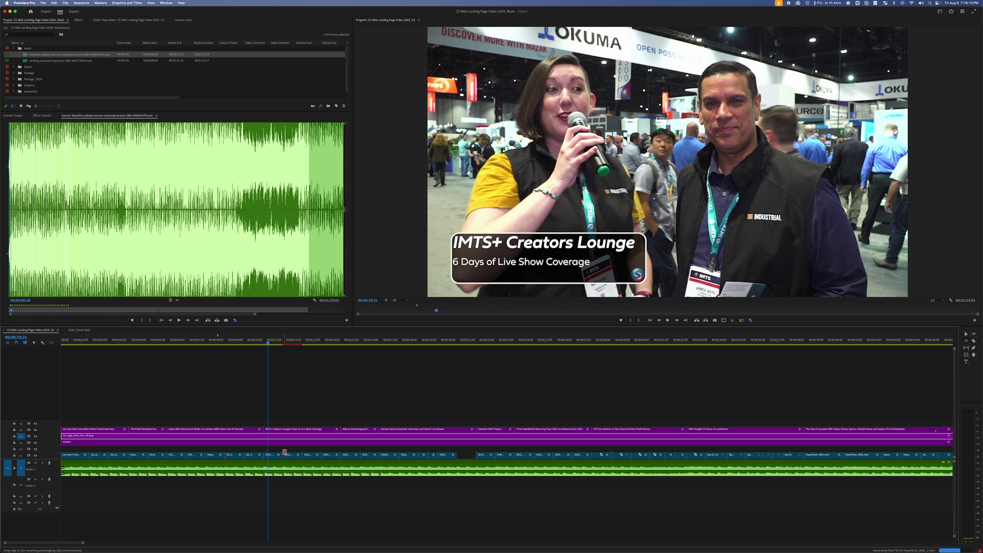
Resume playing the source music and continue marking the beats from about 17 to 33 seconds.
{"action": "left_click", "coordinate": [65, 310]}
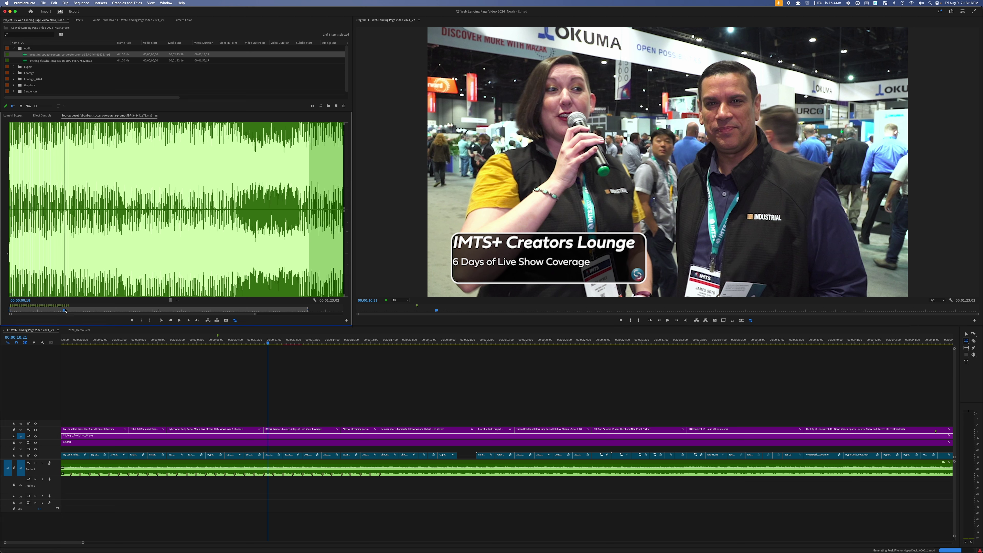
{"action": "key", "text": "v"}
{"action": "key", "text": "="}
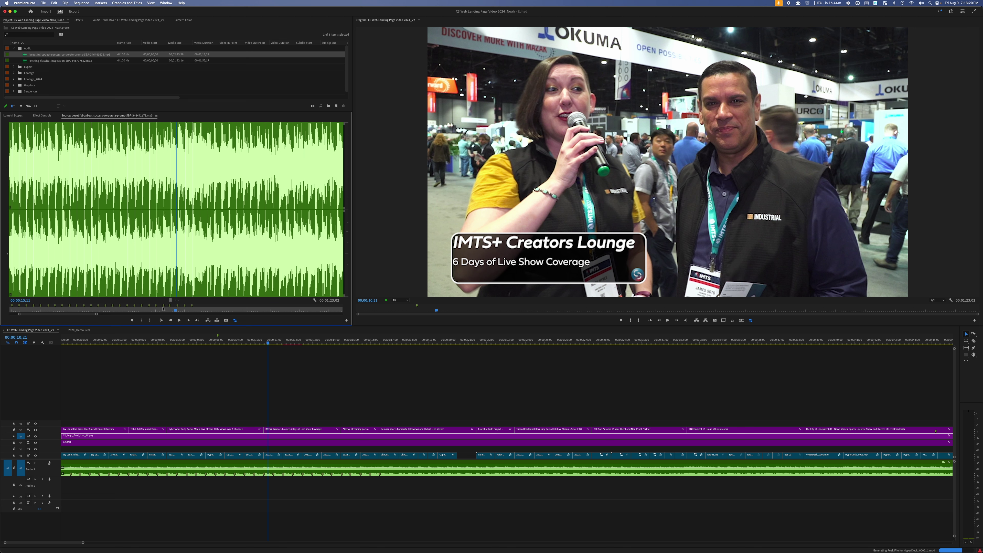
{"action": "key", "text": "space"}
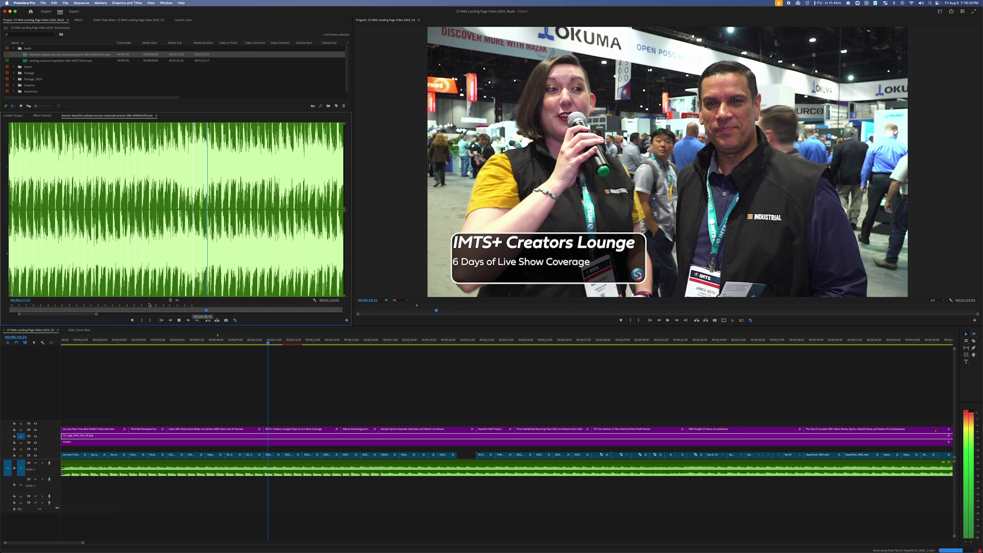
{"action": "left_click", "coordinate": [131, 311]}
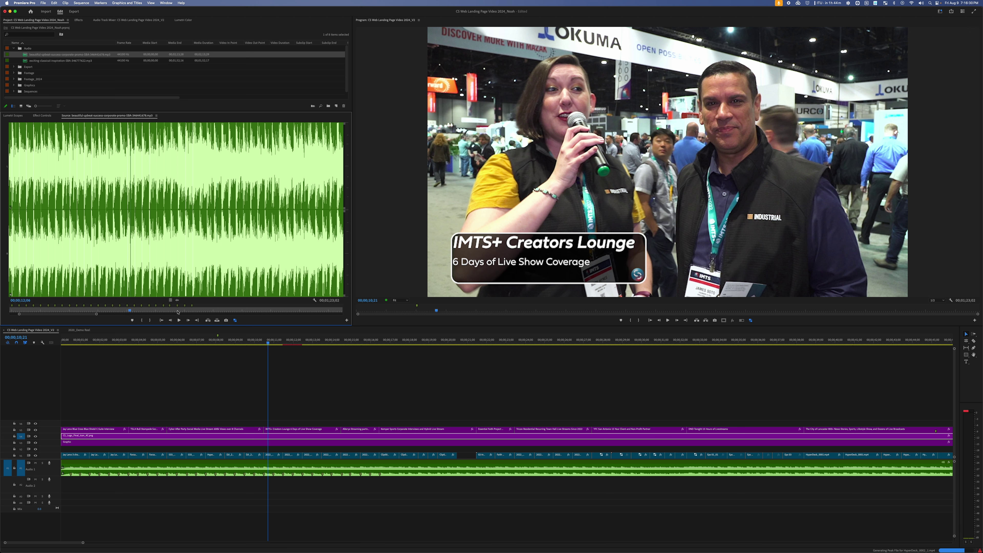
{"action": "key", "text": "space"}
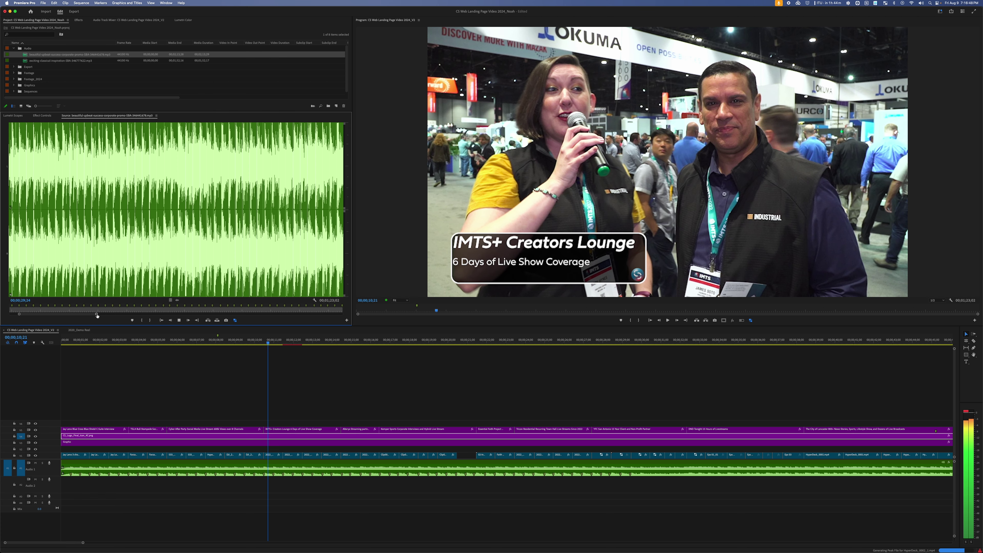
{"action": "left_click_drag", "start_coordinate": [96, 315], "coordinate": [170, 317]}
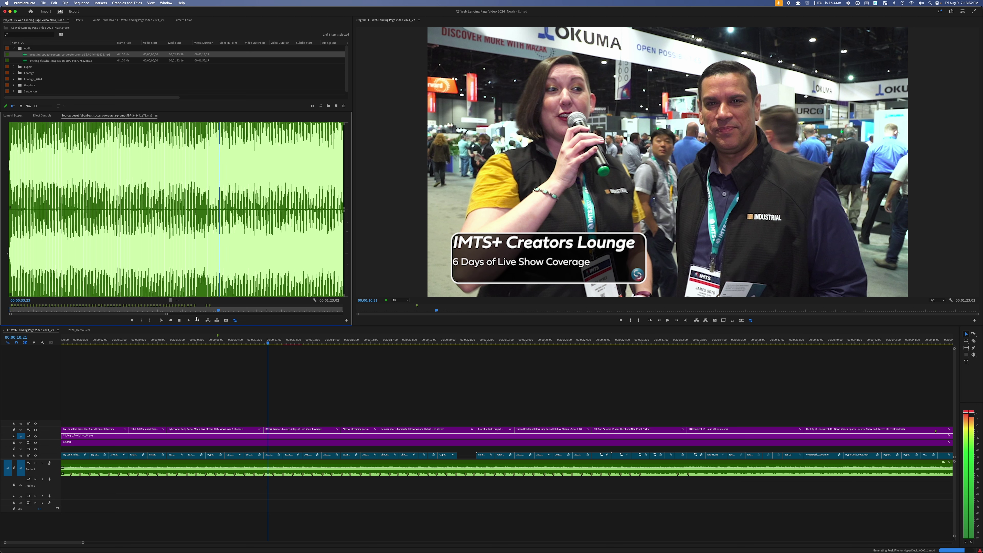
{"action": "key", "text": "space"}
Replay the musical transition around 32 seconds and set the colour of the marker at 00:00:32:13 to red.
{"action": "left_click_drag", "start_coordinate": [167, 313], "coordinate": [172, 312]}
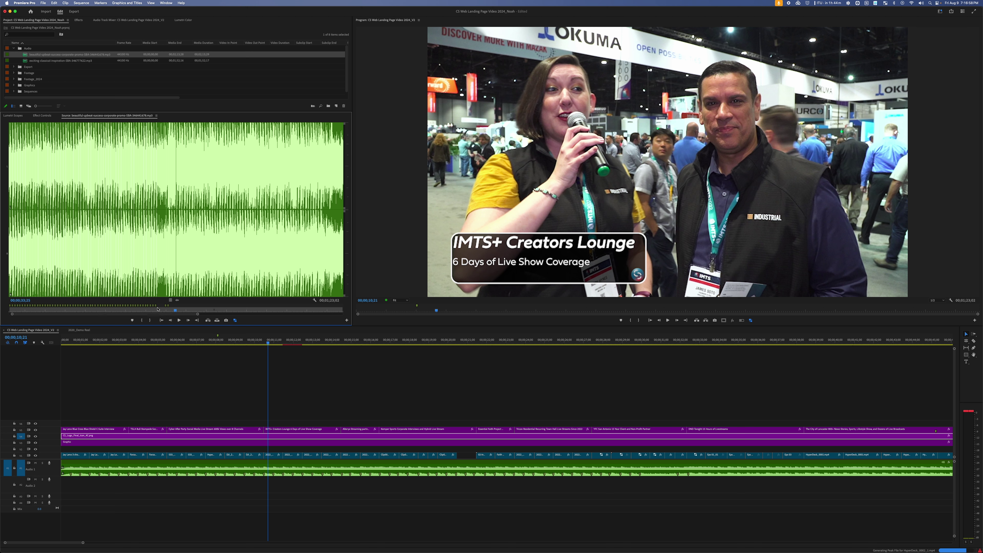
{"action": "left_click", "coordinate": [149, 310]}
{"action": "key", "text": "space"}
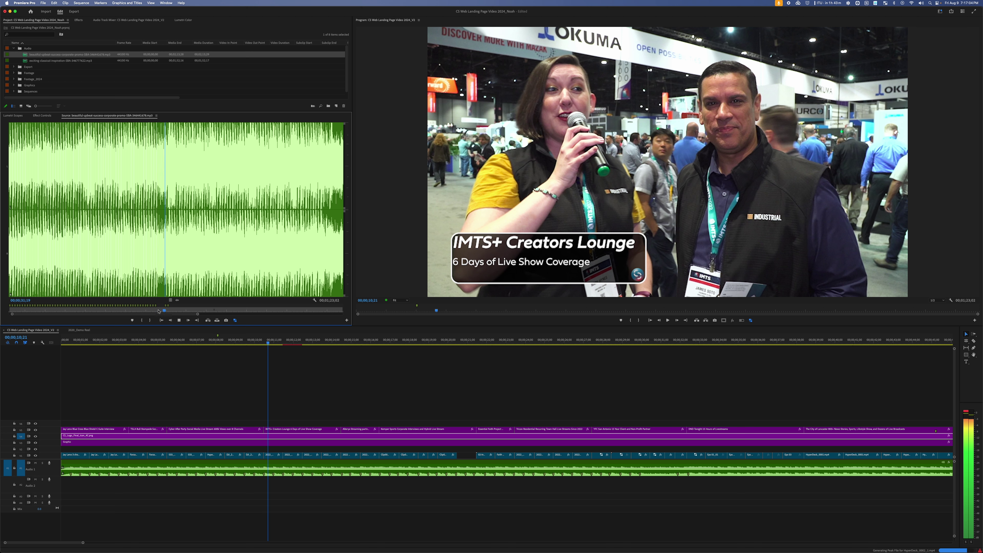
{"action": "key", "text": "space"}
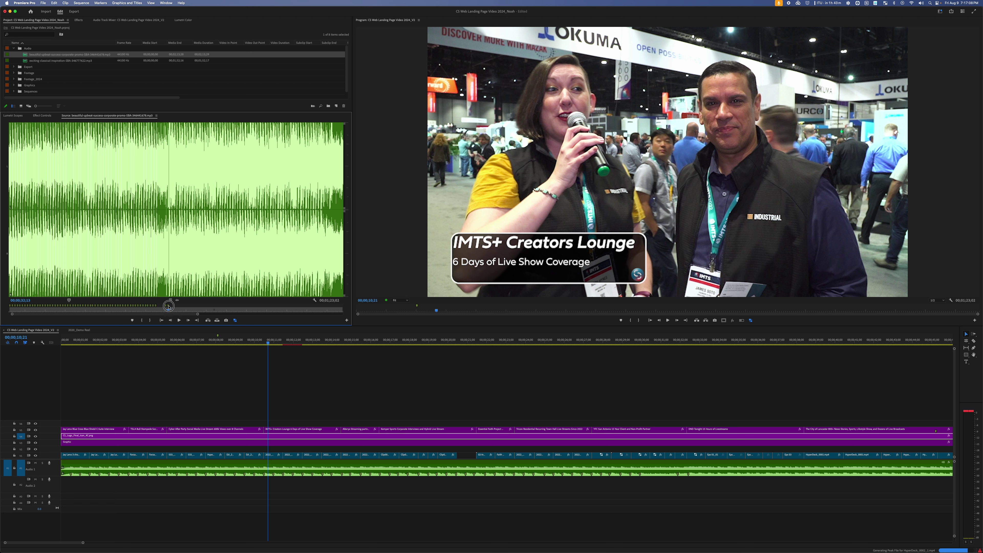
{"action": "left_click", "coordinate": [168, 309]}
{"action": "key", "text": "m"}
{"action": "key", "text": "m"}
{"action": "left_click", "coordinate": [477, 255]}
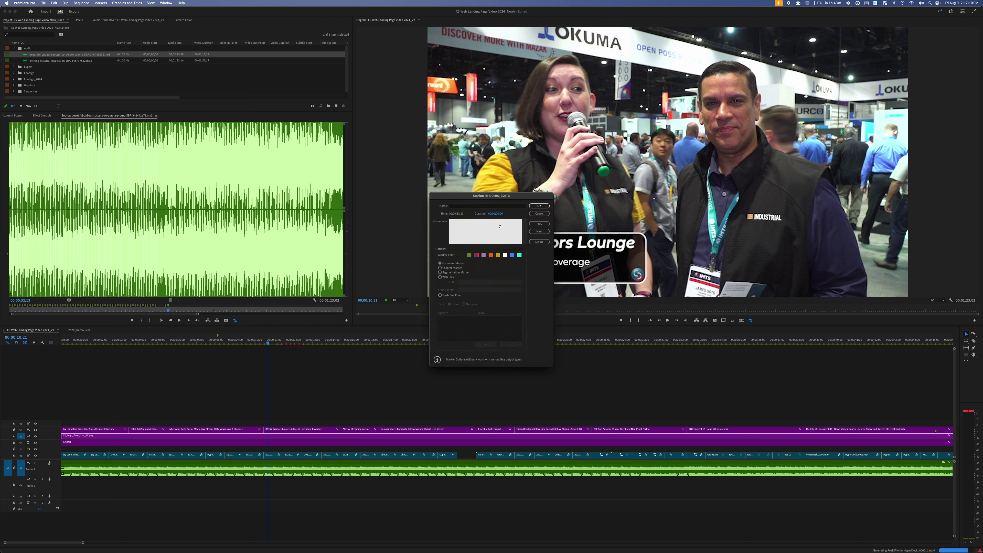
{"action": "left_click", "coordinate": [539, 206]}
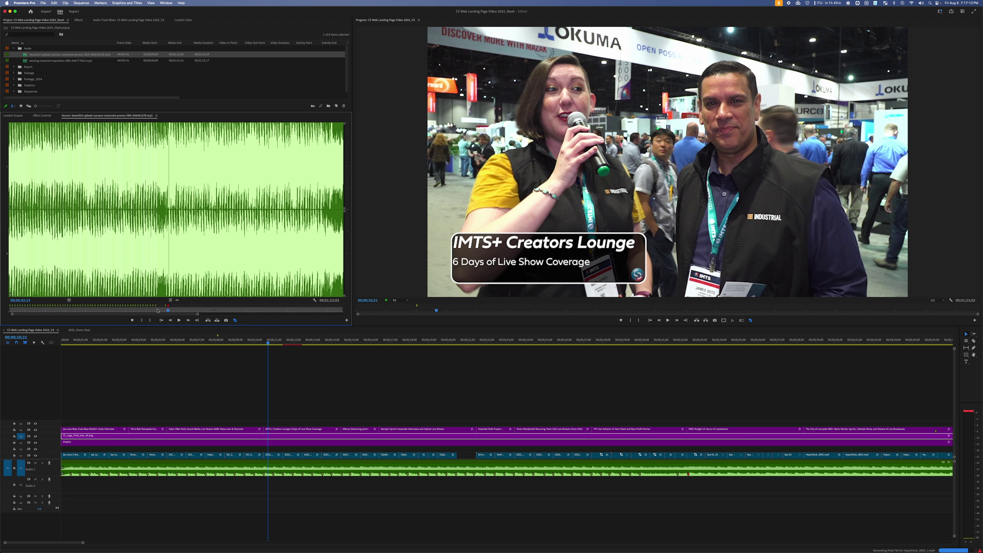
Play the source music from 00:00:28:19 and continue marking the beats up to about 00:01:04.
{"action": "left_click_drag", "start_coordinate": [159, 312], "coordinate": [89, 312]}
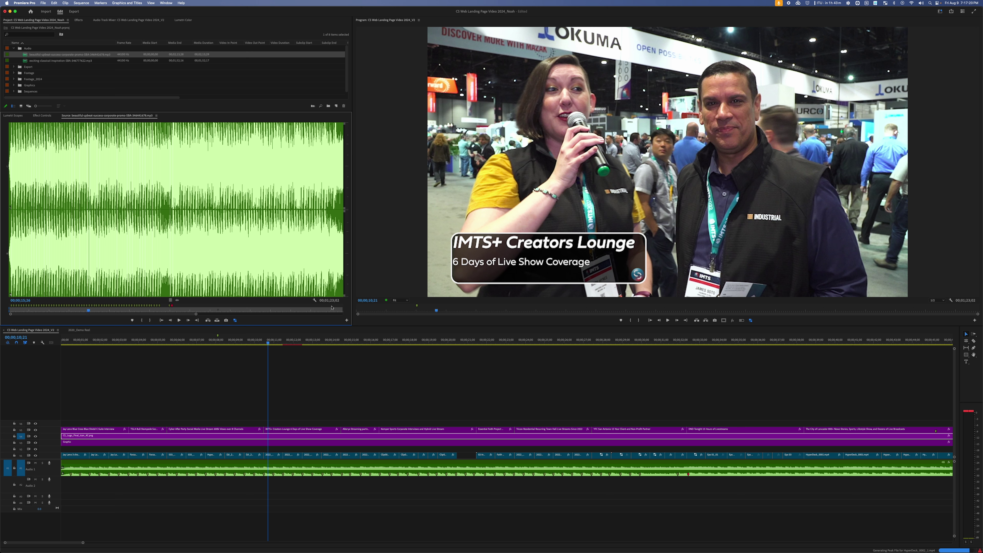
{"action": "mouse_move", "coordinate": [89, 312]}
{"action": "left_mouse_down"}
{"action": "mouse_move", "coordinate": [1, 314]}
{"action": "mouse_move", "coordinate": [147, 311]}
{"action": "left_mouse_up"}
{"action": "left_click", "coordinate": [153, 311]}
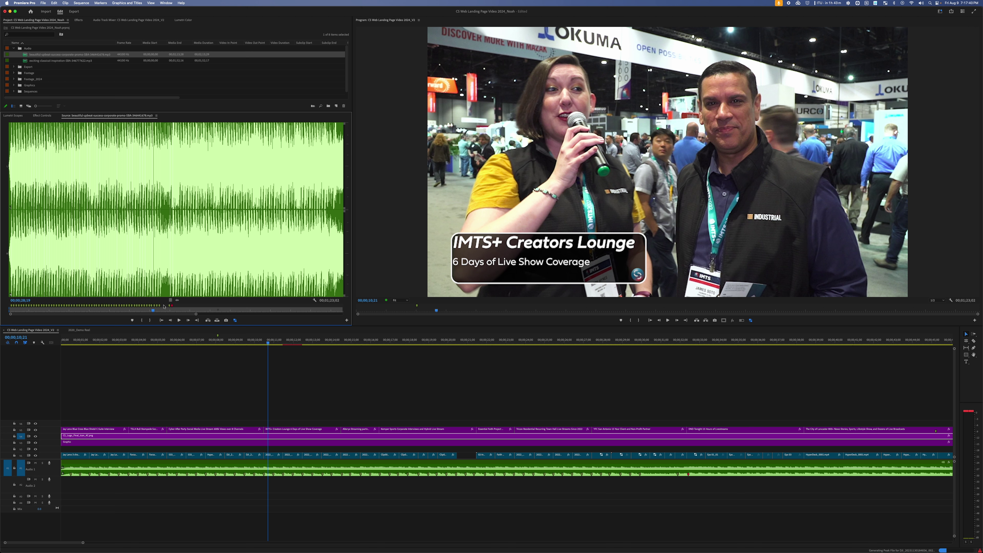
{"action": "scroll", "coordinate": [168, 312], "scroll_direction": "up", "scroll_amount": 3}
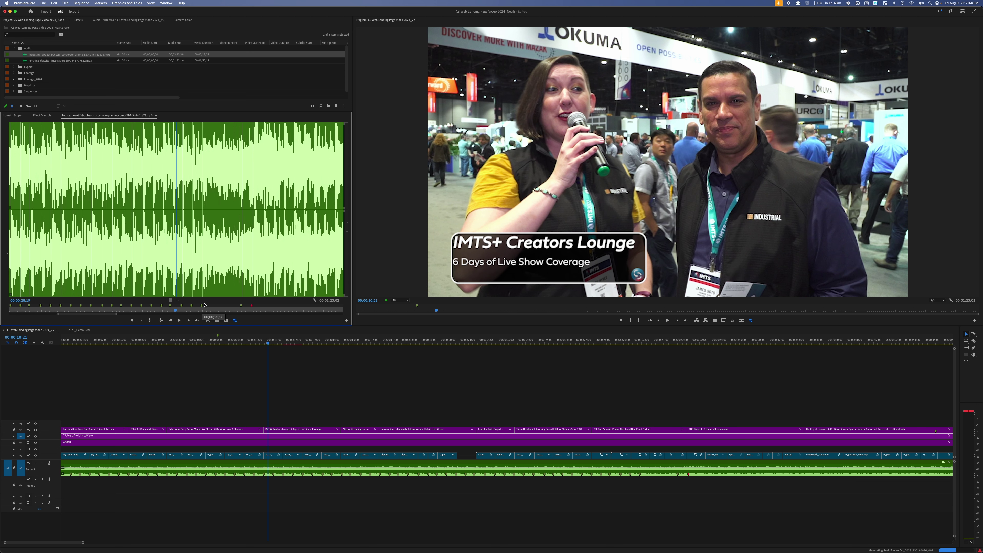
{"action": "key", "text": "space"}
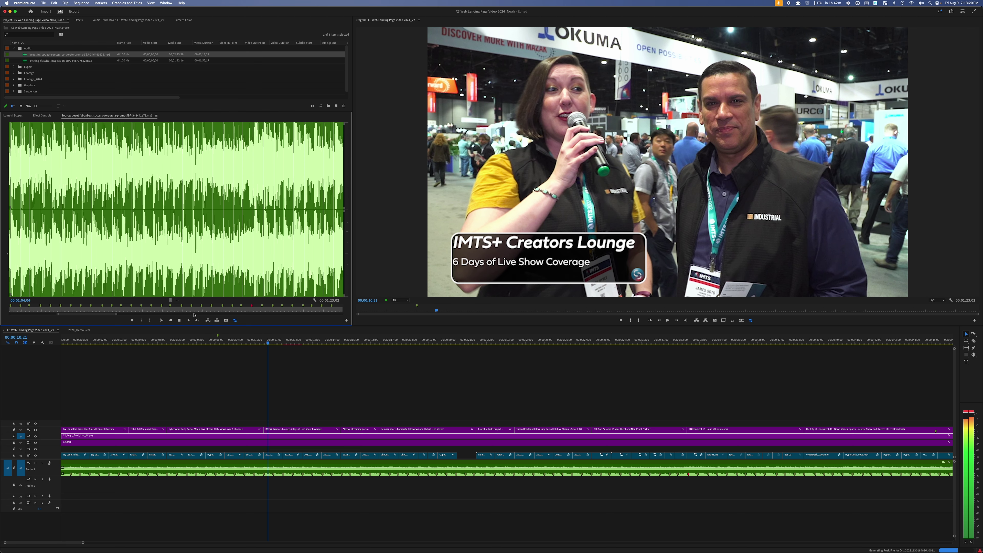
{"action": "key", "text": "space"}
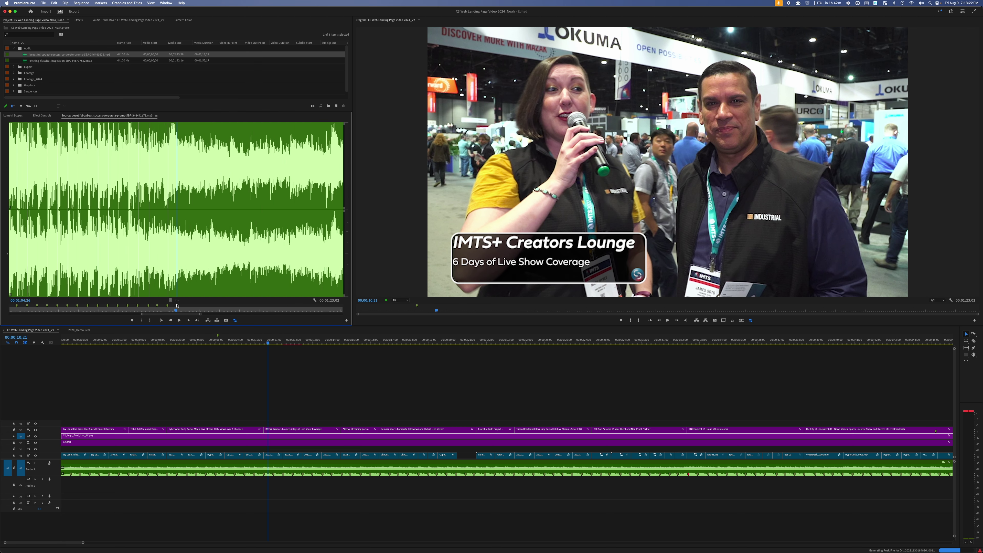
Set the colour of the music marker at 00:01:04:14 to red.
{"action": "double_click", "coordinate": [167, 306]}
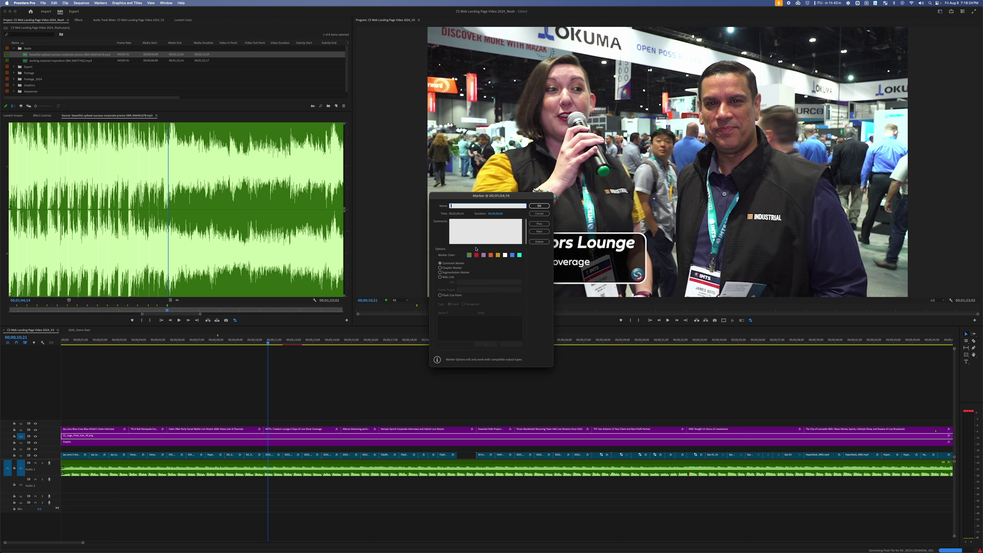
{"action": "left_click", "coordinate": [477, 255]}
{"action": "left_click", "coordinate": [539, 206]}
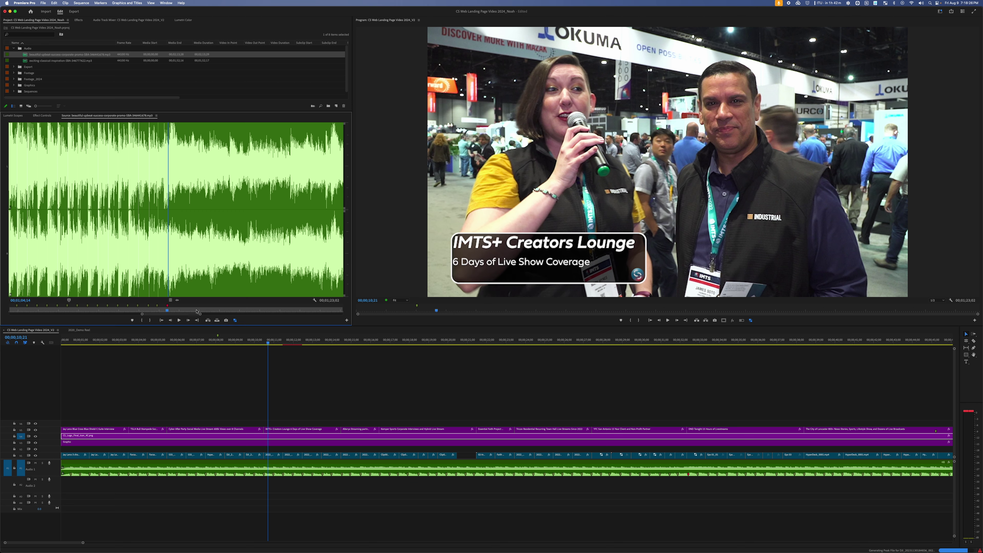
Play the source music from about 00:01:02 and continue marking the beats up to about 00:01:21.
{"action": "left_click", "coordinate": [119, 310]}
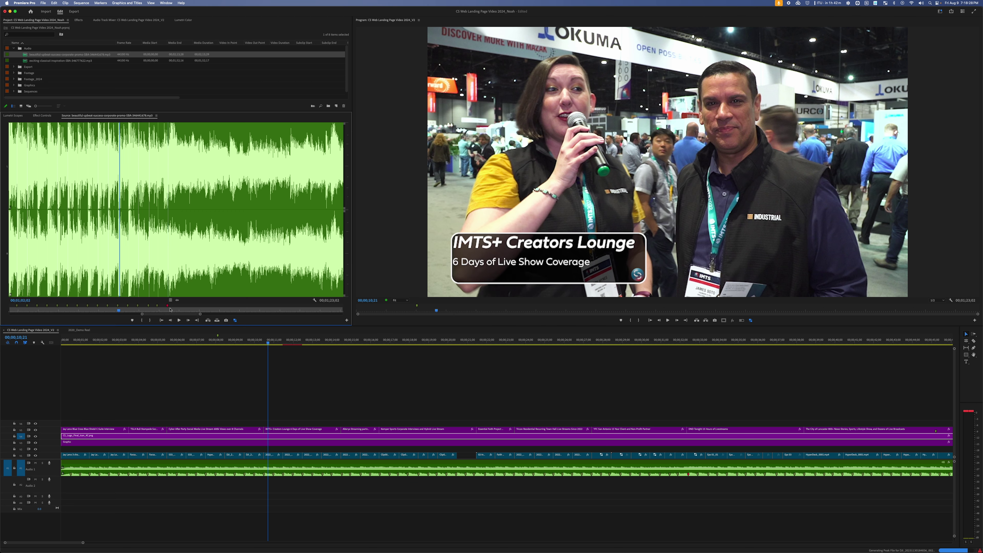
{"action": "key", "text": "space"}
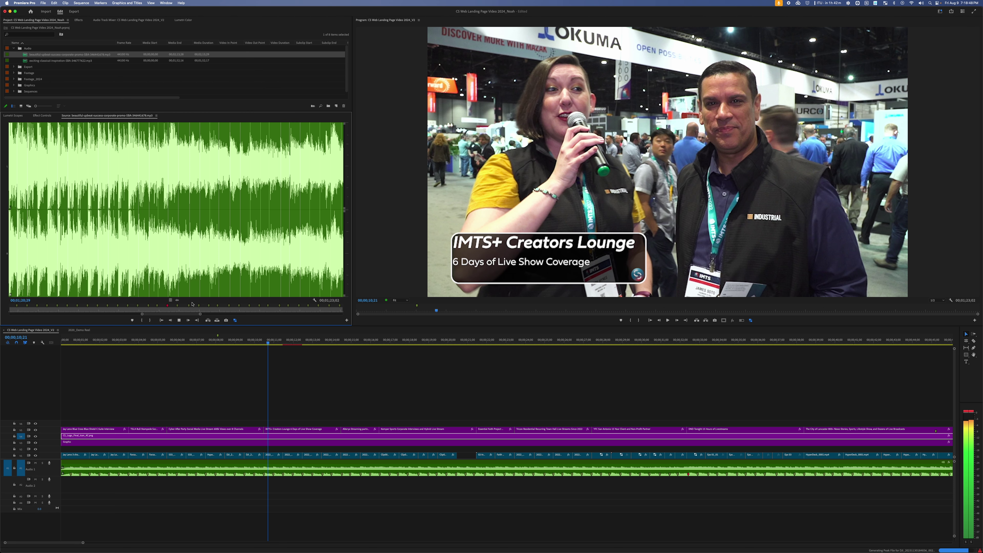
{"action": "key", "text": "space"}
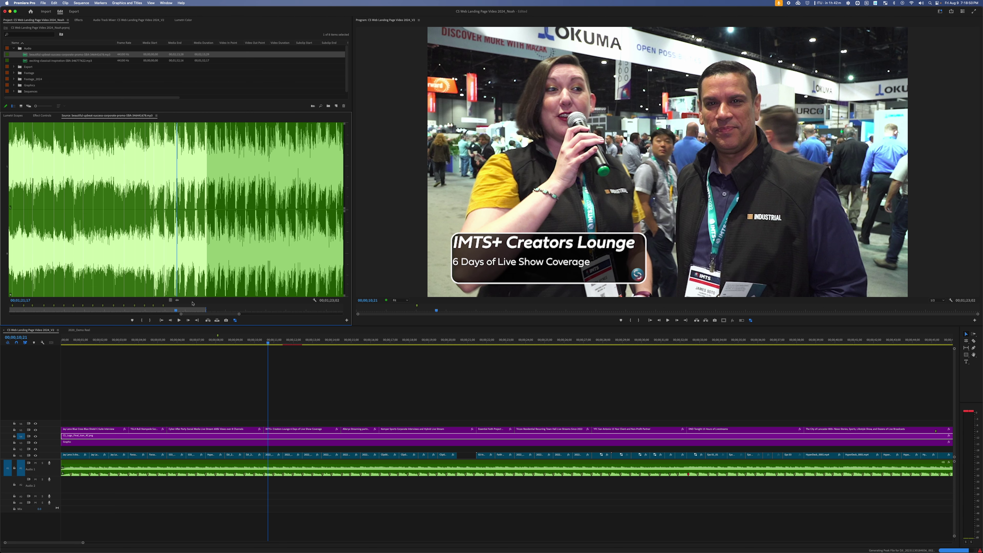
Replay the musical transition around 00:01:20 and set the colour of the marker at 00:01:20:14 to red.
{"action": "left_click", "coordinate": [116, 311]}
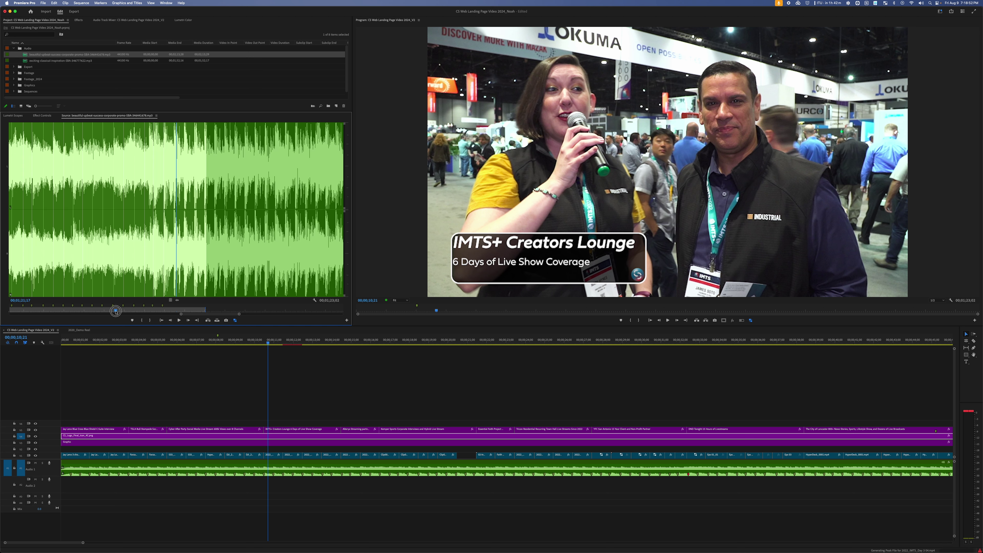
{"action": "key", "text": "space"}
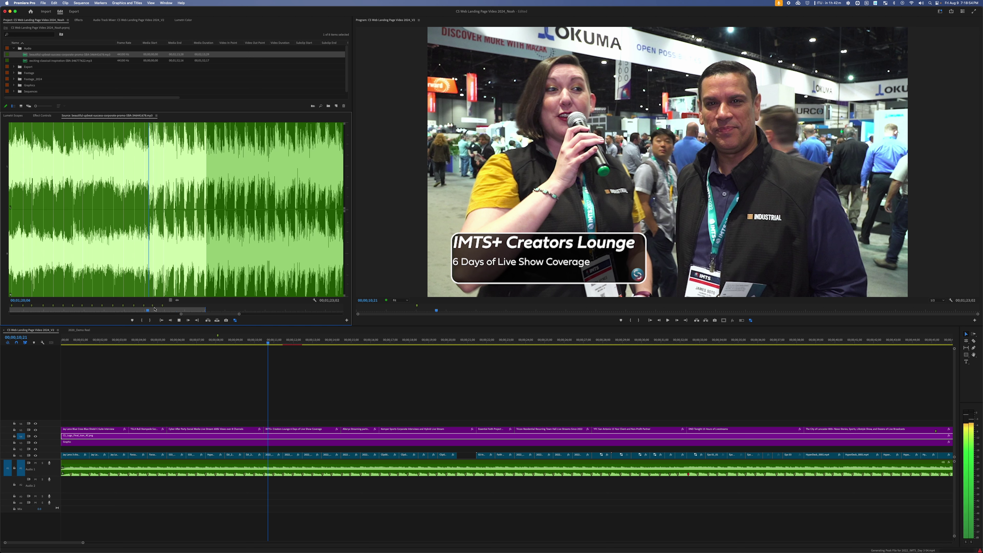
{"action": "double_click", "coordinate": [153, 306]}
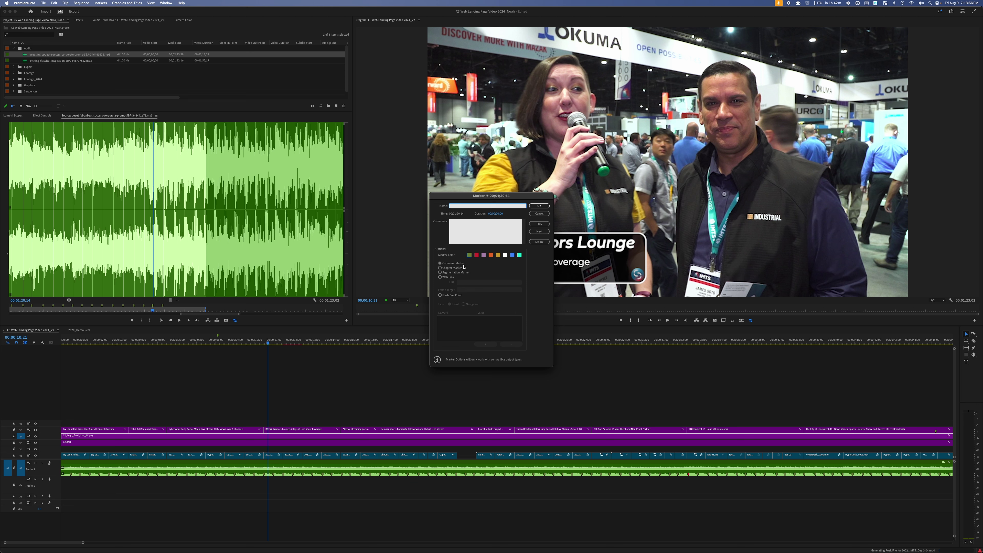
{"action": "left_click", "coordinate": [477, 254]}
{"action": "left_click", "coordinate": [540, 206]}
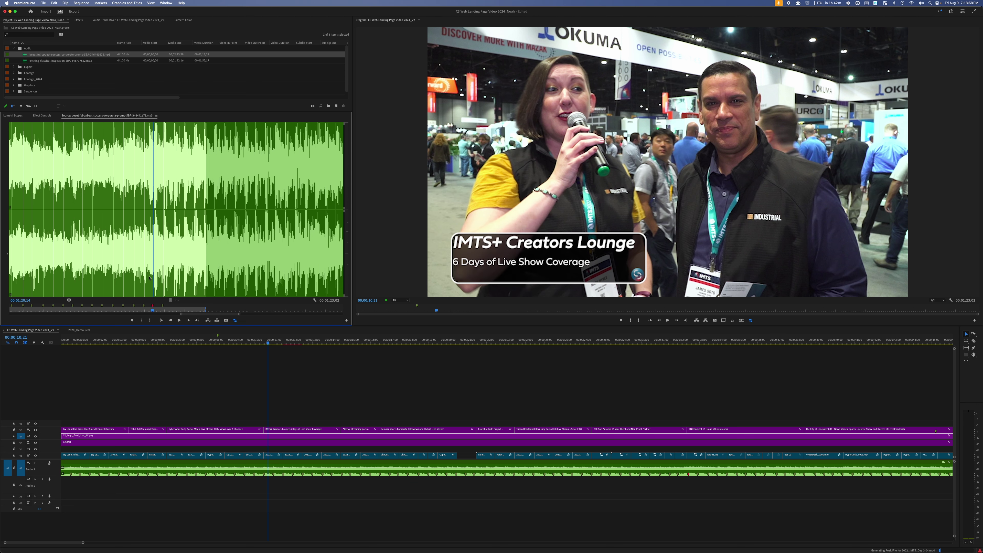
Play the source music from about 00:01:19 and continue marking the beats up to about 00:01:36.
{"action": "left_click", "coordinate": [124, 309]}
{"action": "key", "text": "space"}
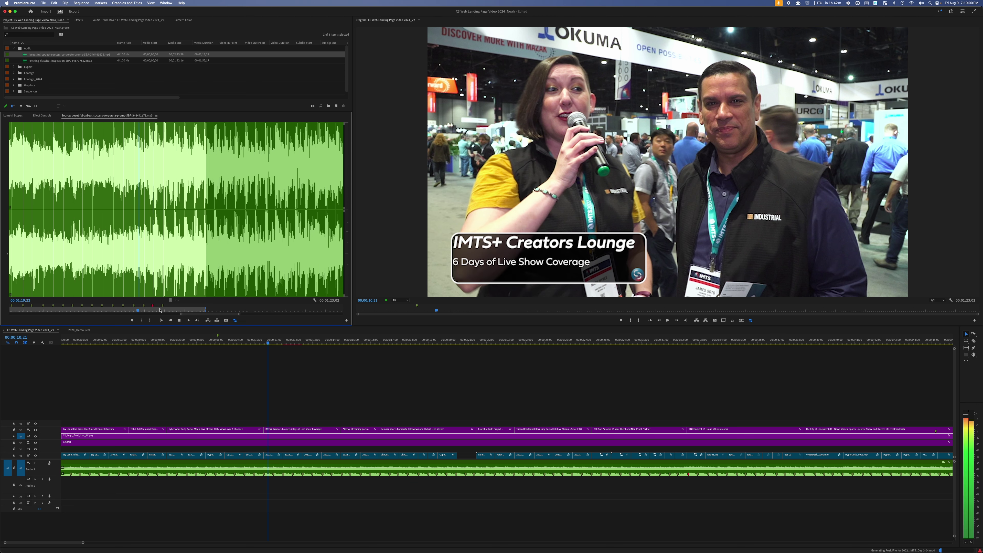
{"action": "key", "text": "m"}
{"action": "key", "text": "m"}
{"action": "key", "text": "m"}
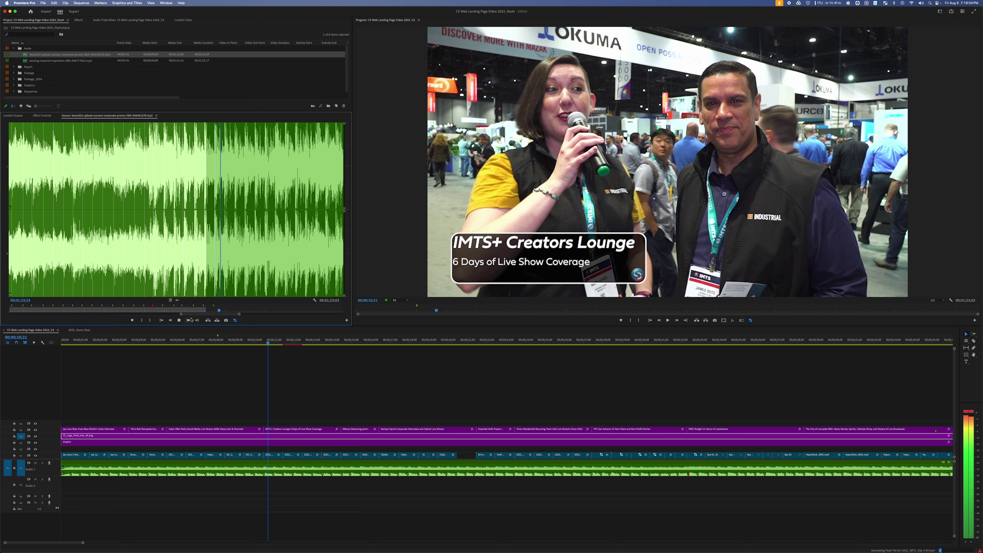
{"action": "key", "text": "m"}
{"action": "key", "text": "m"}
{"action": "key", "text": "m"}
{"action": "key", "text": "m"}
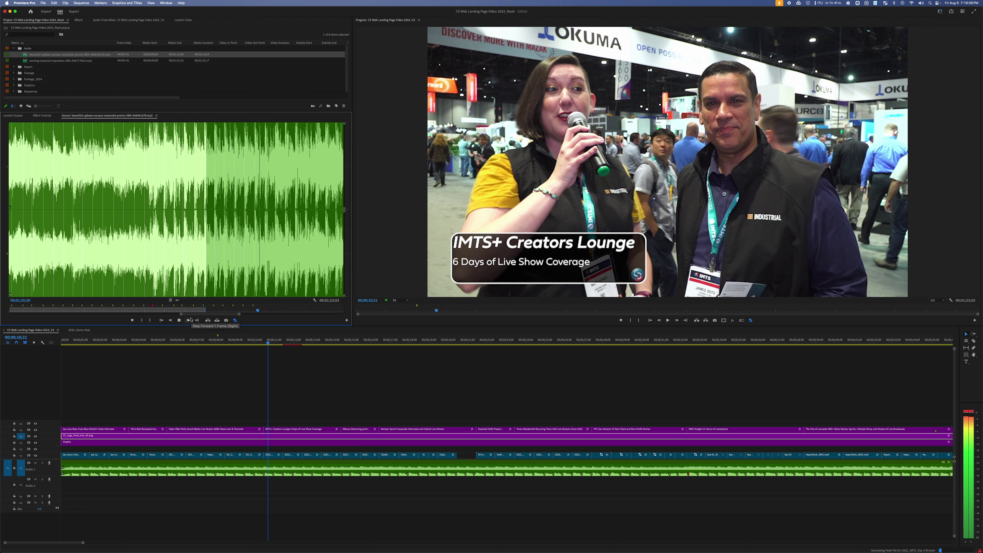
{"action": "key", "text": "m"}
{"action": "key", "text": "m"}
{"action": "key", "text": "m"}
{"action": "key", "text": "m"}
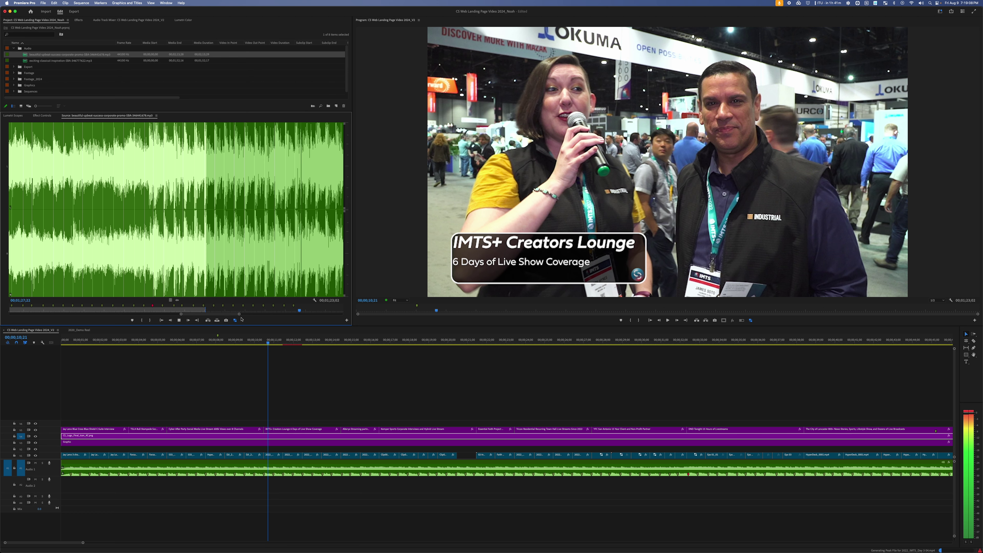
{"action": "key", "text": "m"}
{"action": "key", "text": "m"}
{"action": "key", "text": "m"}
{"action": "key", "text": "m"}
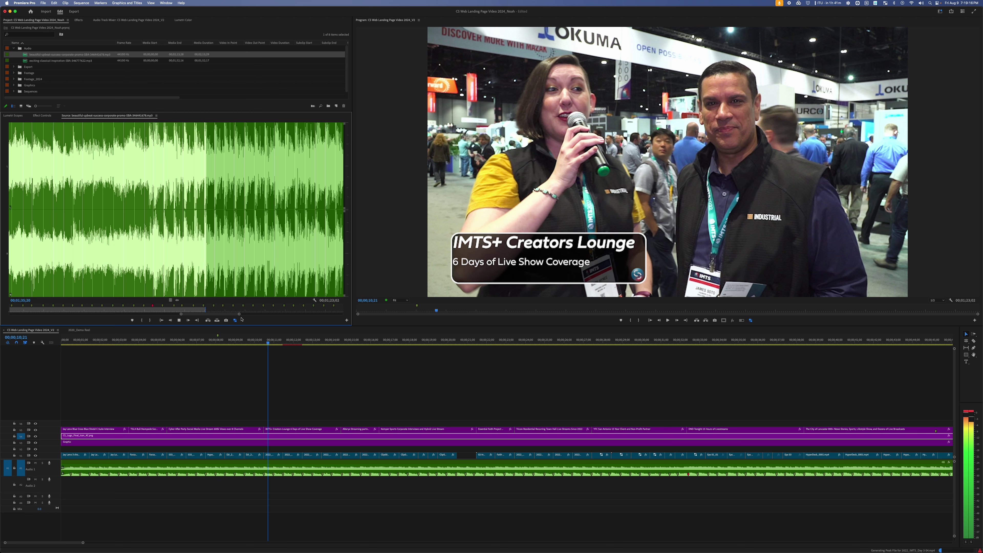
{"action": "key", "text": "space"}
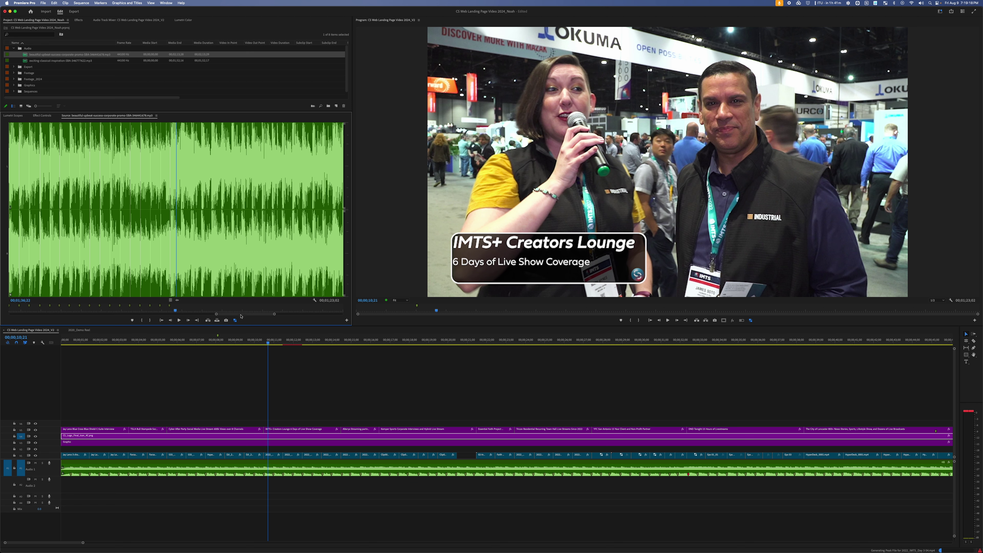
Set the colour of the marker at the musical transition around 00:01:36 to red.
{"action": "key", "text": "="}
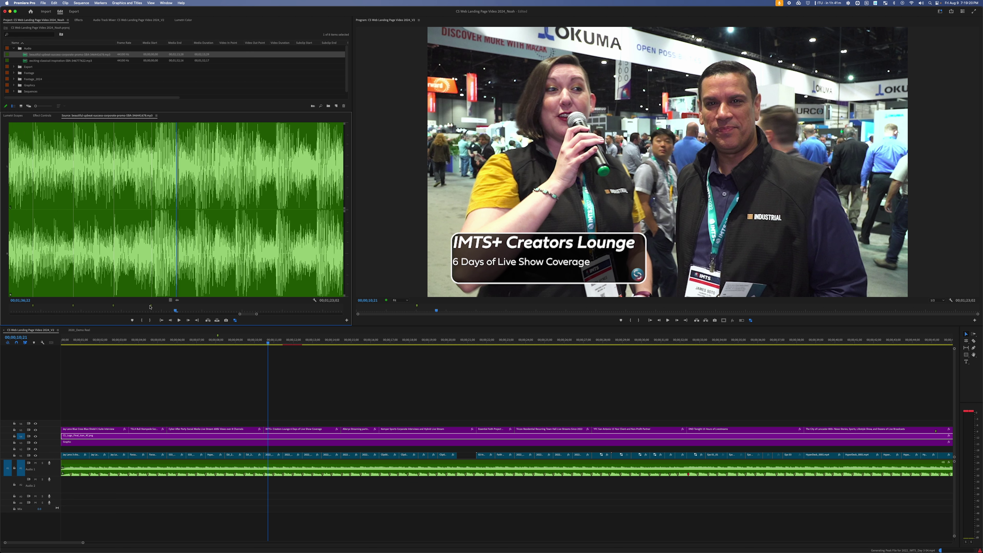
{"action": "double_click", "coordinate": [150, 306]}
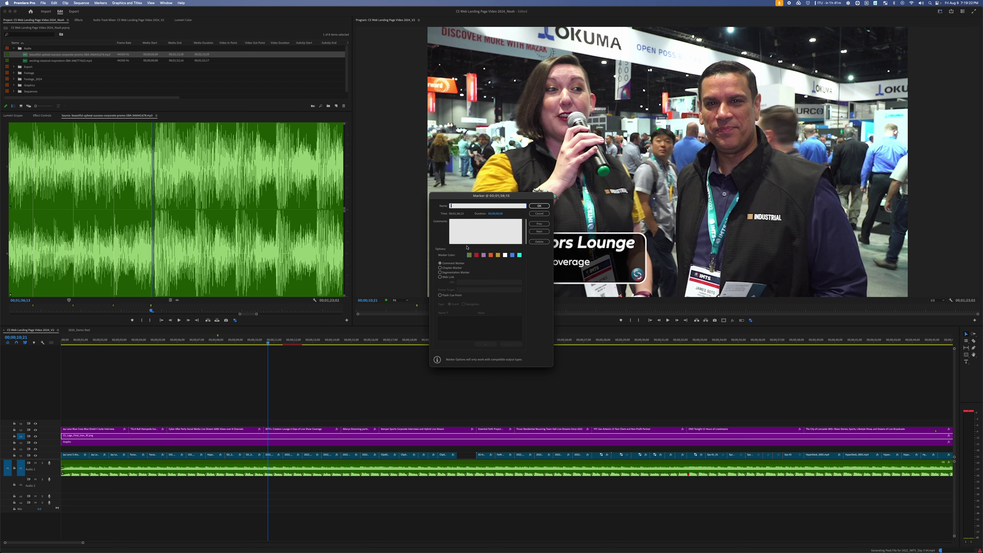
{"action": "left_click", "coordinate": [476, 255]}
{"action": "left_click", "coordinate": [540, 206]}
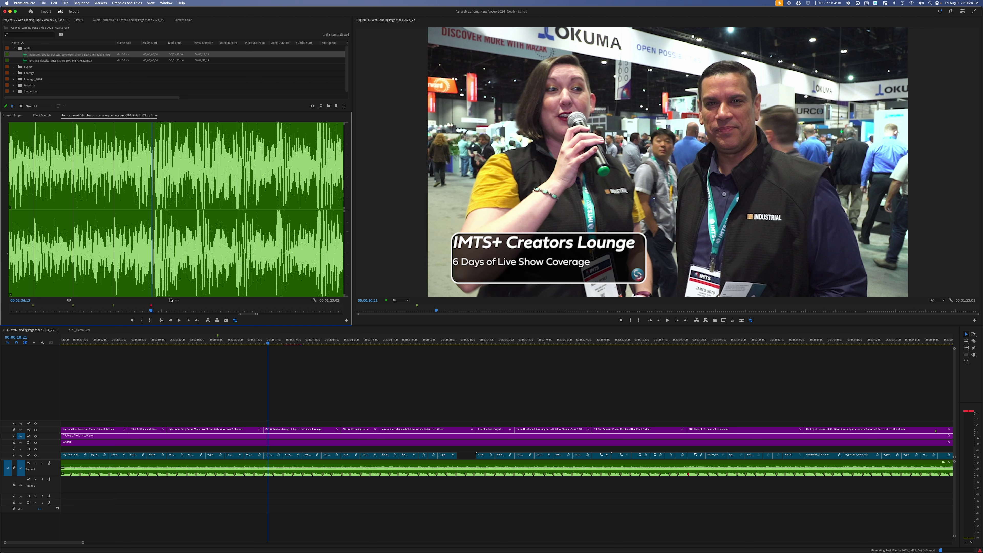
Play the source music from about 00:01:35 and continue marking the beats up to about 00:02:00.
{"action": "left_click", "coordinate": [60, 309]}
{"action": "key", "text": "="}
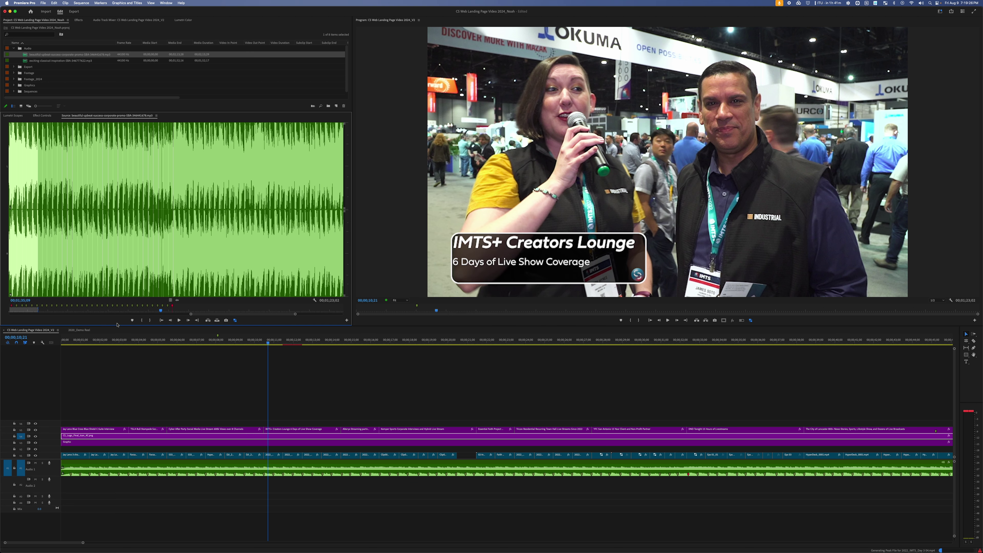
{"action": "key", "text": "space"}
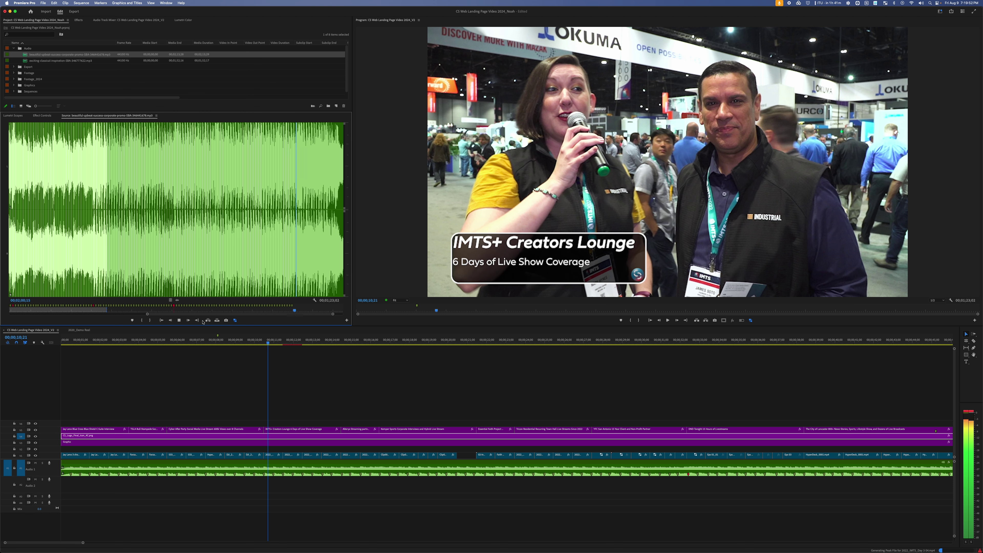
{"action": "key", "text": "space"}
Delete the last beat marker at 00:02:00:21 from the source music.
{"action": "key", "text": "="}
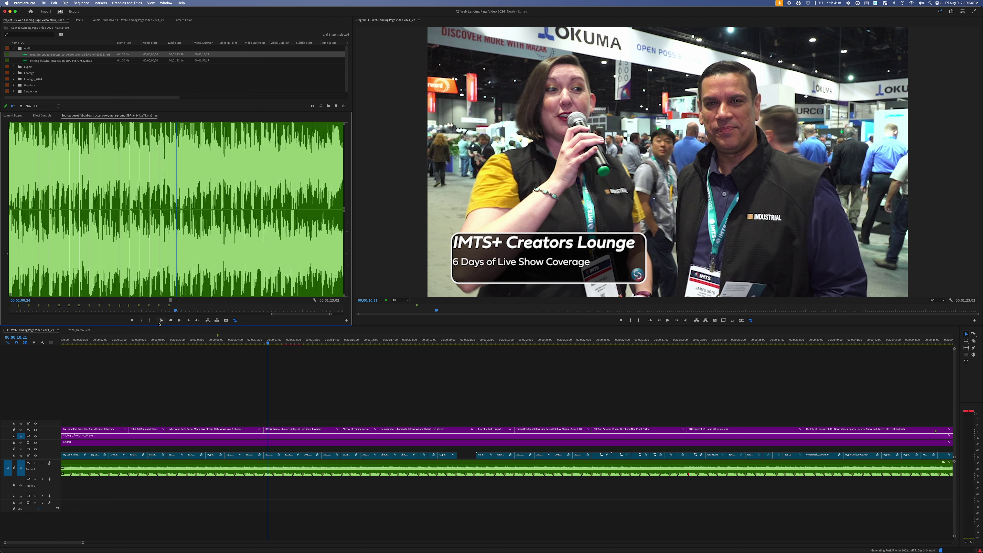
{"action": "key", "text": "Left"}
{"action": "key", "text": "Left"}
{"action": "key", "text": "Left"}
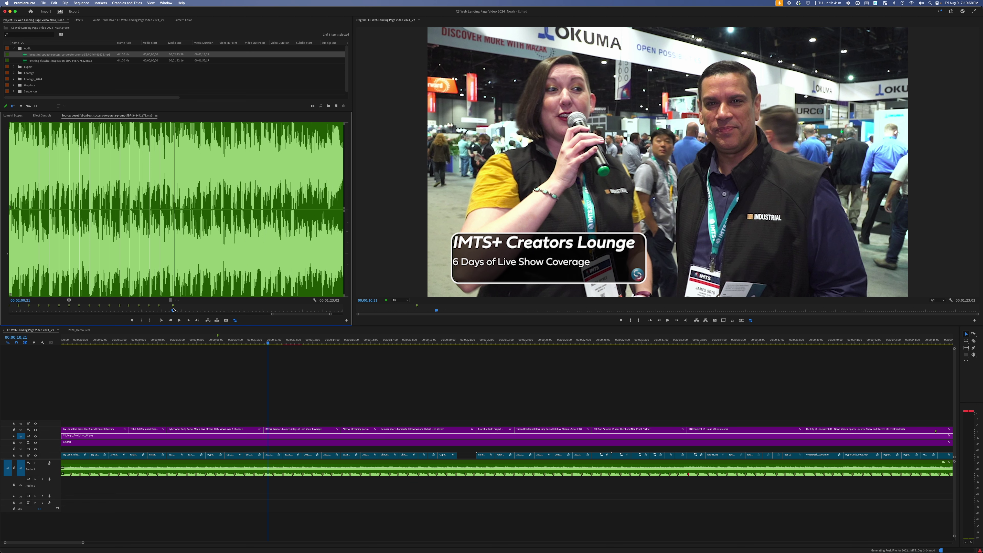
{"action": "key", "text": "="}
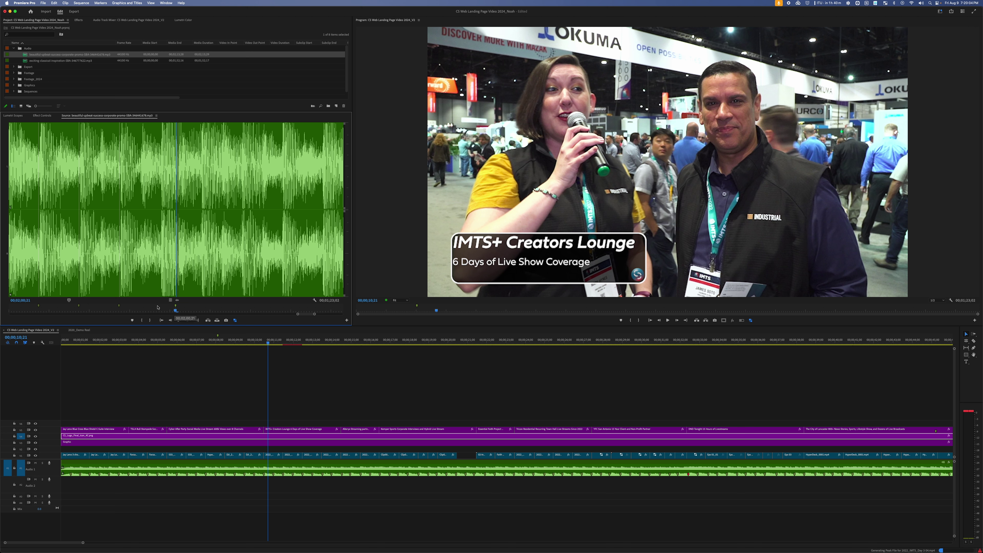
{"action": "double_click", "coordinate": [175, 306]}
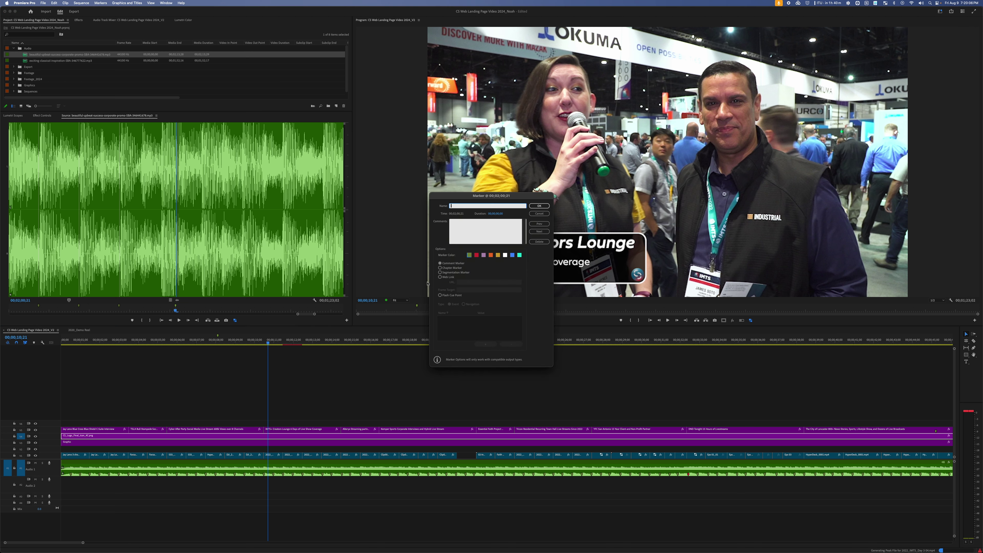
{"action": "left_click", "coordinate": [540, 241]}
Play the source music from about 00:01:57 and continue marking the beats up to about 00:02:08.
{"action": "key", "text": "minus"}
{"action": "key", "text": "minus"}
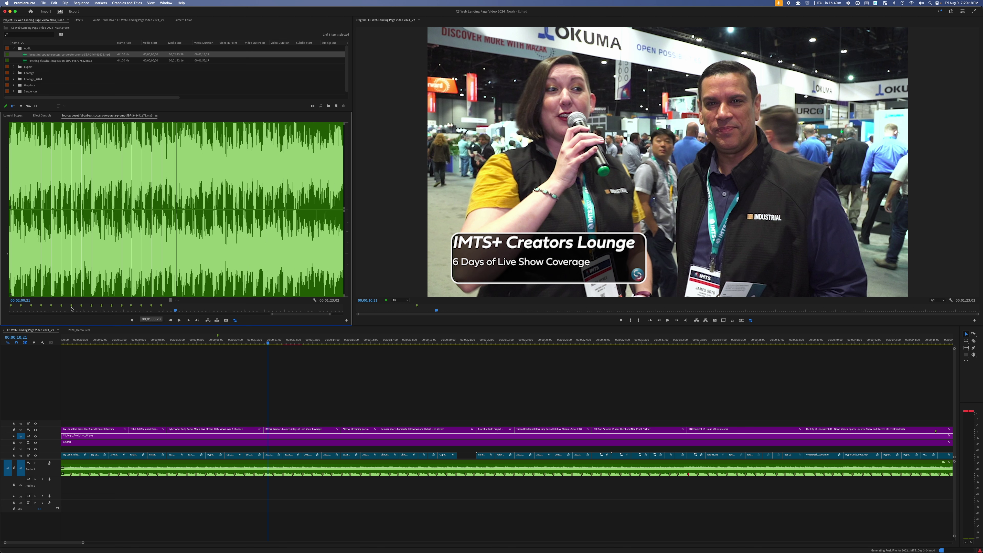
{"action": "left_click", "coordinate": [122, 309]}
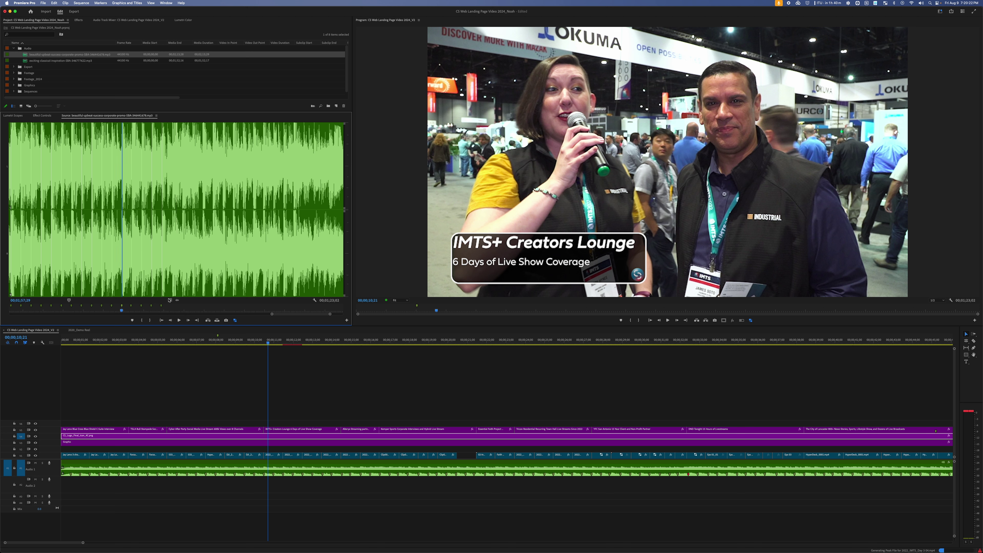
{"action": "key", "text": "equal"}
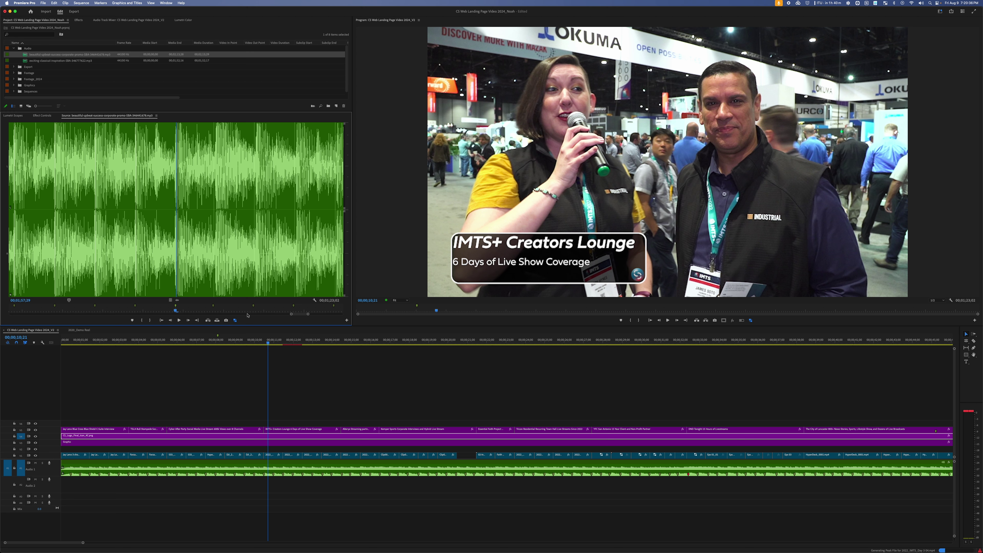
{"action": "scroll", "coordinate": [247, 315], "scroll_direction": "down", "scroll_amount": 3}
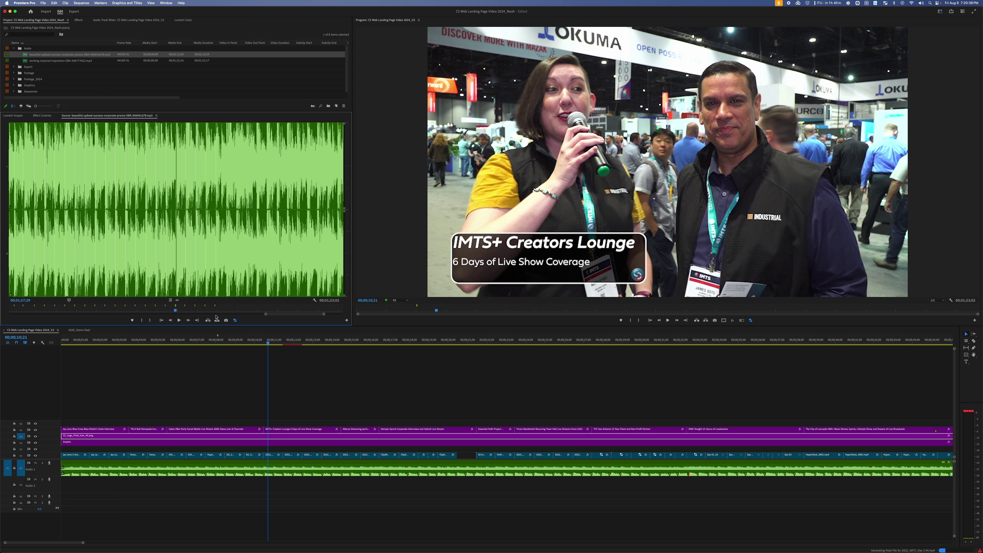
{"action": "key", "text": "space"}
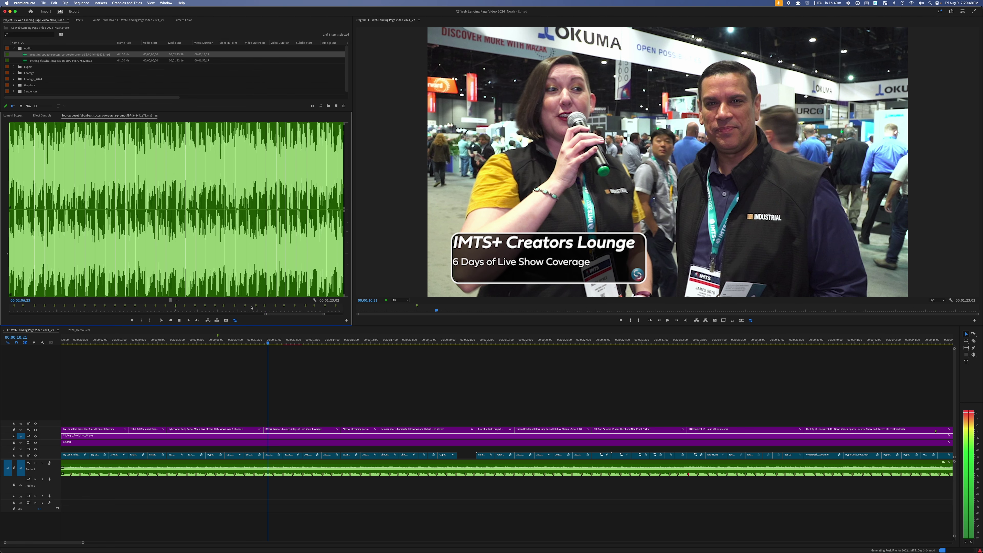
{"action": "key", "text": "space"}
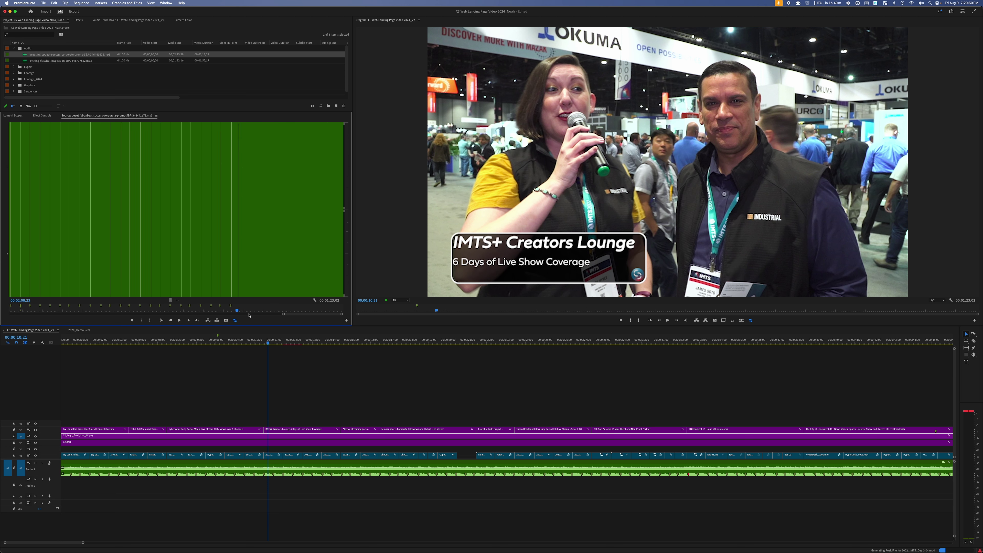
Replay the music's ending from about 00:02:07 to 00:02:10 and mark the closing beats.
{"action": "key", "text": "="}
{"action": "left_click", "coordinate": [112, 310]}
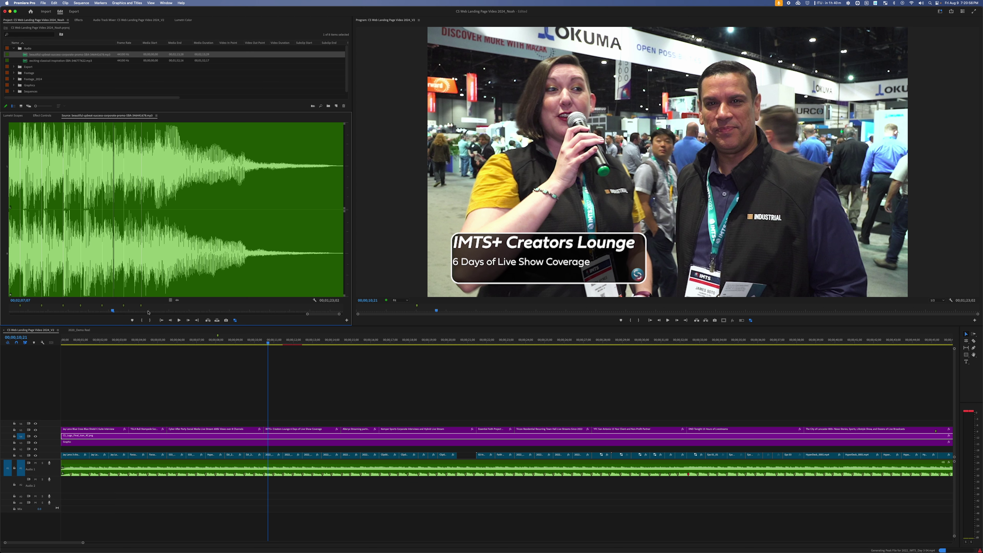
{"action": "key", "text": "space"}
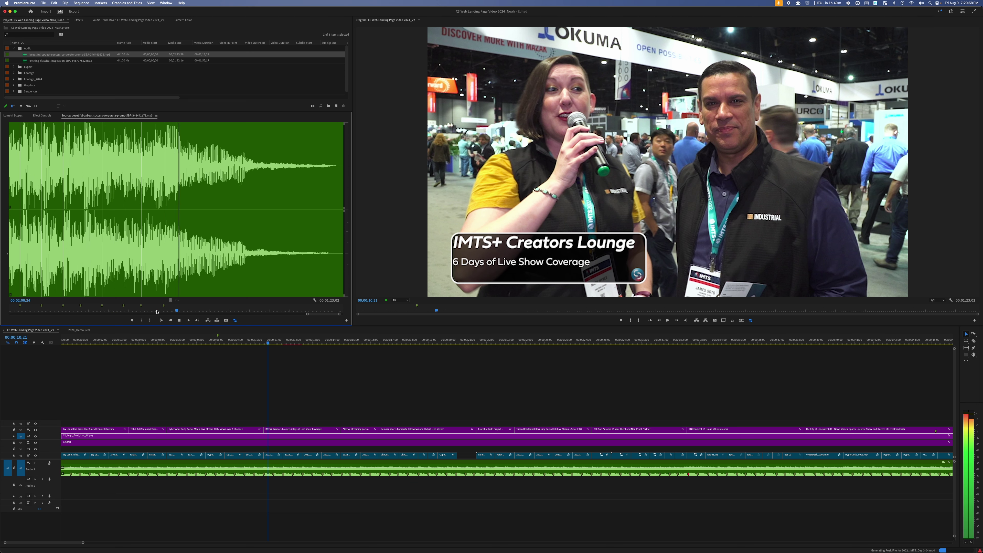
{"action": "key", "text": "space"}
{"action": "key", "text": "space"}
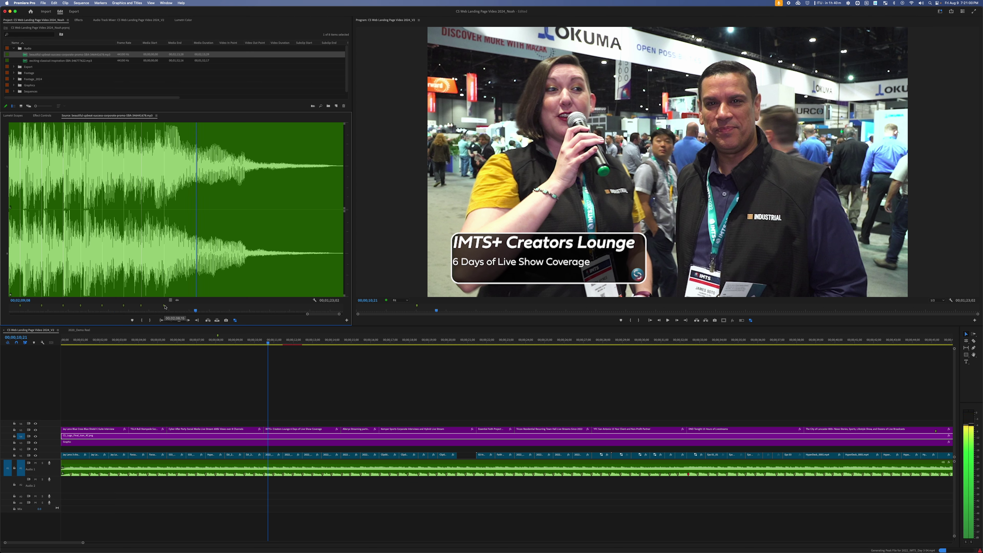
{"action": "key", "text": "space"}
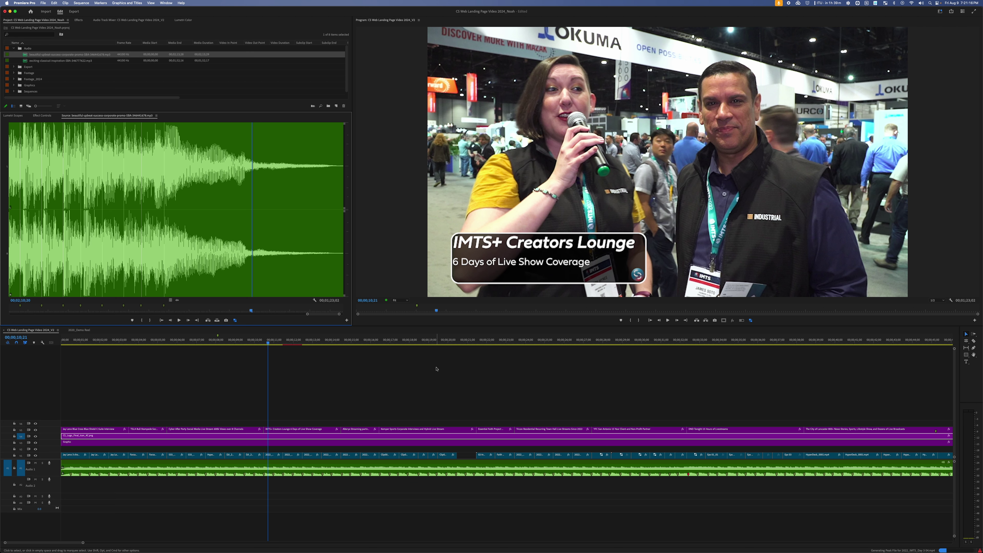
Try to move the music's short ending clip on Audio 2 out past the end of the video.
{"action": "key", "text": "minus"}
{"action": "scroll", "coordinate": [385, 364], "scroll_direction": "down", "scroll_amount": 4}
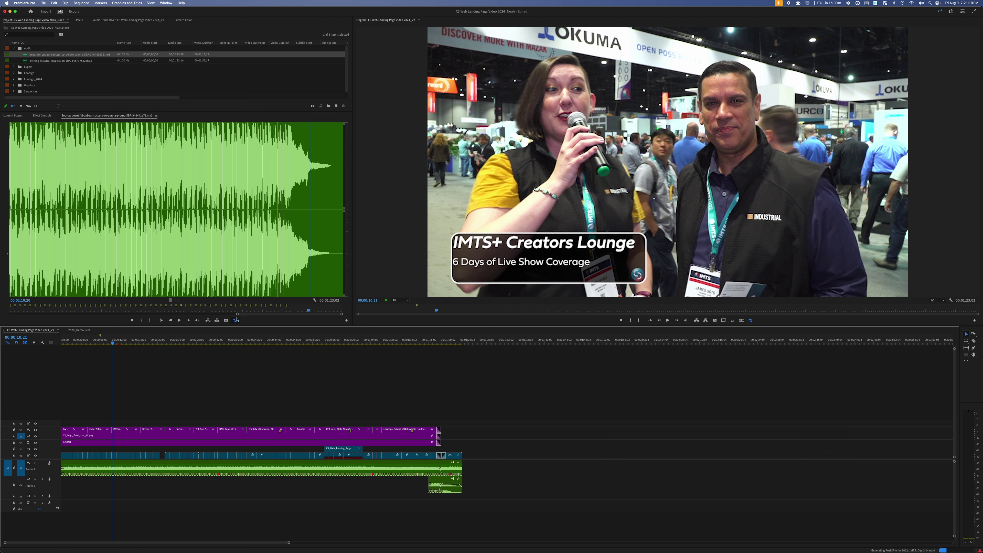
{"action": "left_click_drag", "start_coordinate": [237, 317], "coordinate": [37, 323]}
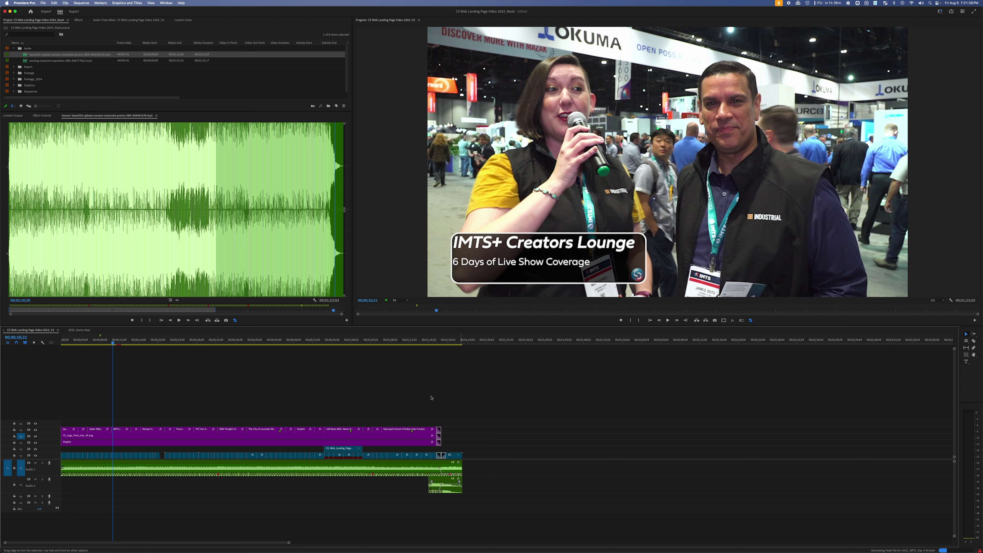
{"action": "left_click", "coordinate": [423, 343]}
{"action": "scroll", "coordinate": [494, 498], "scroll_direction": "up", "scroll_amount": 3}
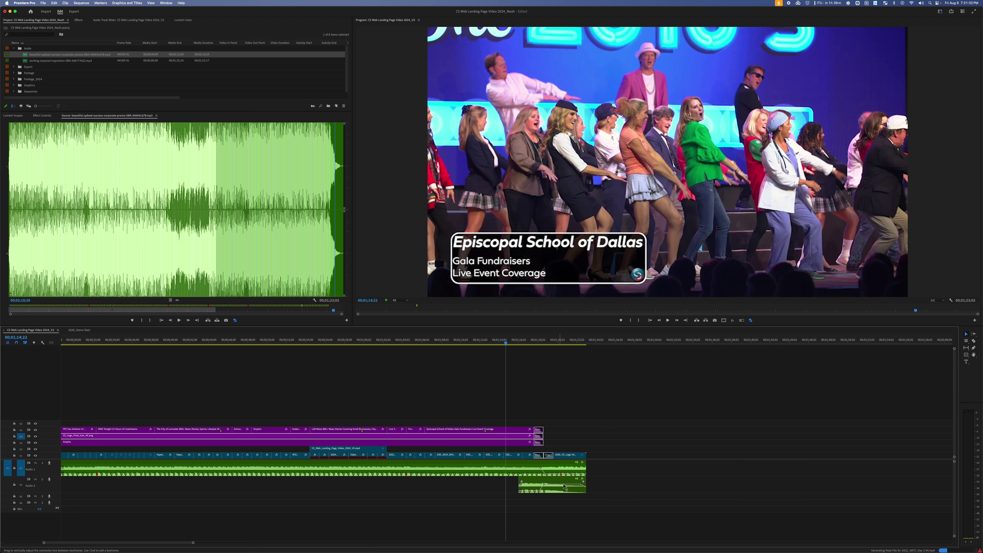
{"action": "left_click_drag", "start_coordinate": [546, 481], "coordinate": [692, 481]}
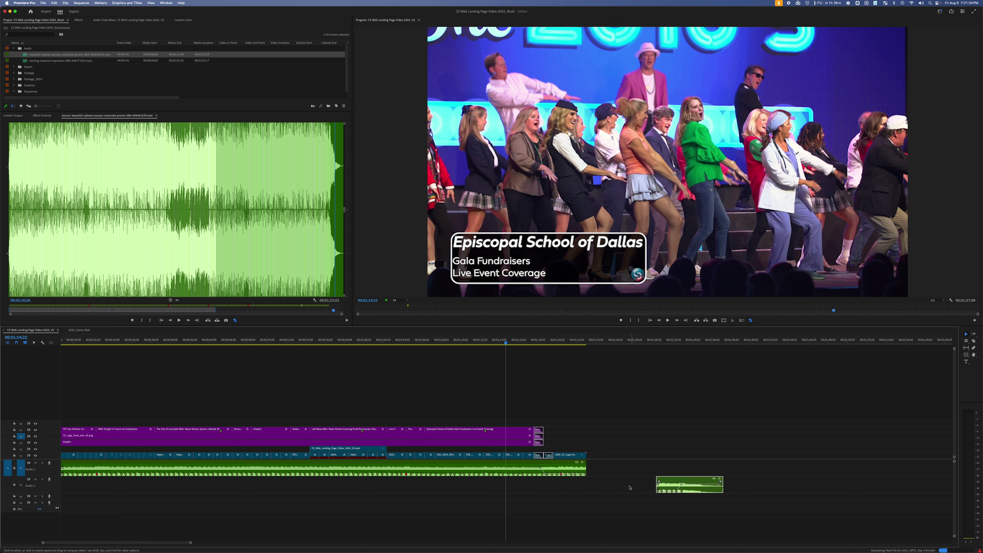
{"action": "key", "text": "super+z"}
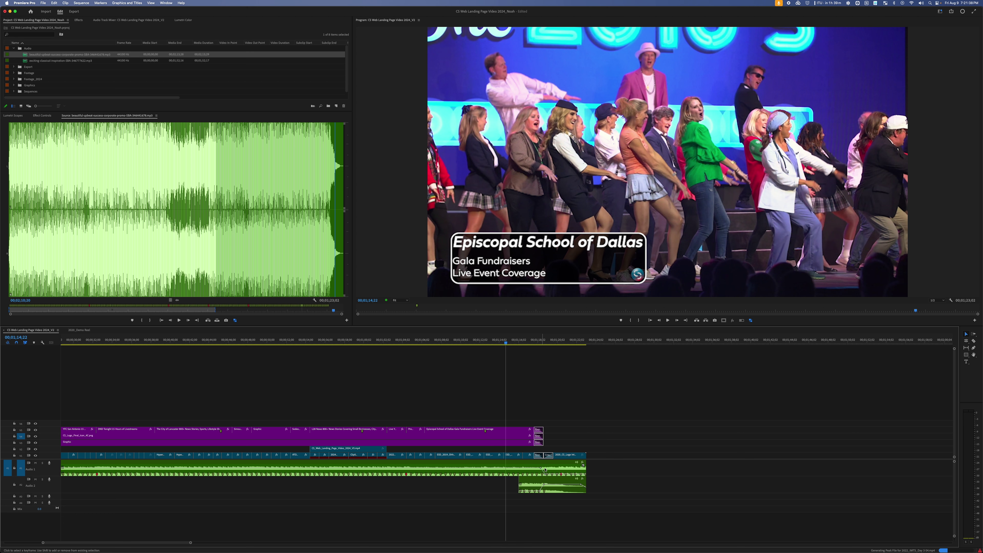
Move the music's ending clip on Audio 2 clear of the promo and delete it from the sequence.
{"action": "left_click_drag", "start_coordinate": [547, 481], "coordinate": [708, 483]}
{"action": "key", "text": "minus"}
{"action": "scroll", "coordinate": [639, 482], "scroll_direction": "up", "scroll_amount": 3}
{"action": "scroll", "coordinate": [604, 476], "scroll_direction": "down", "scroll_amount": 1}
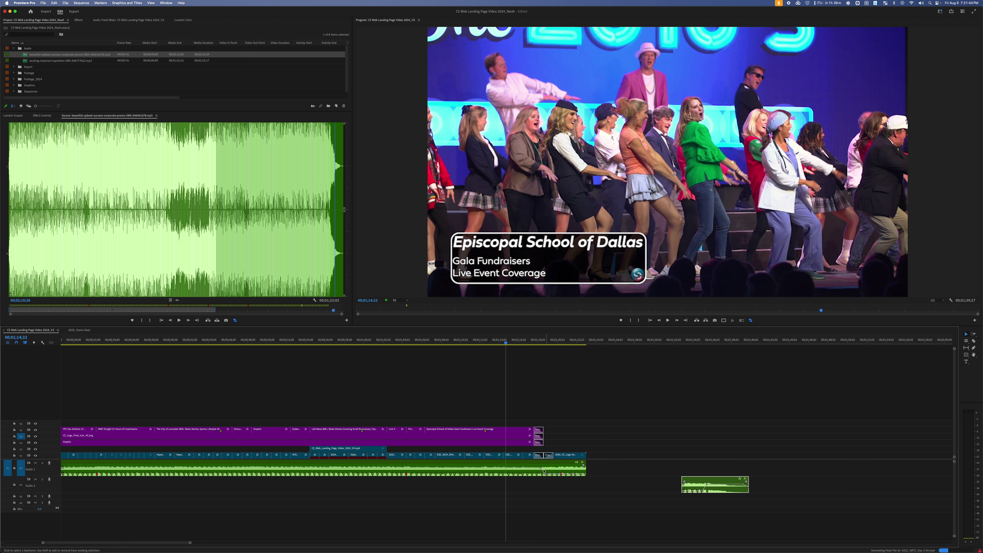
{"action": "key", "text": "minus"}
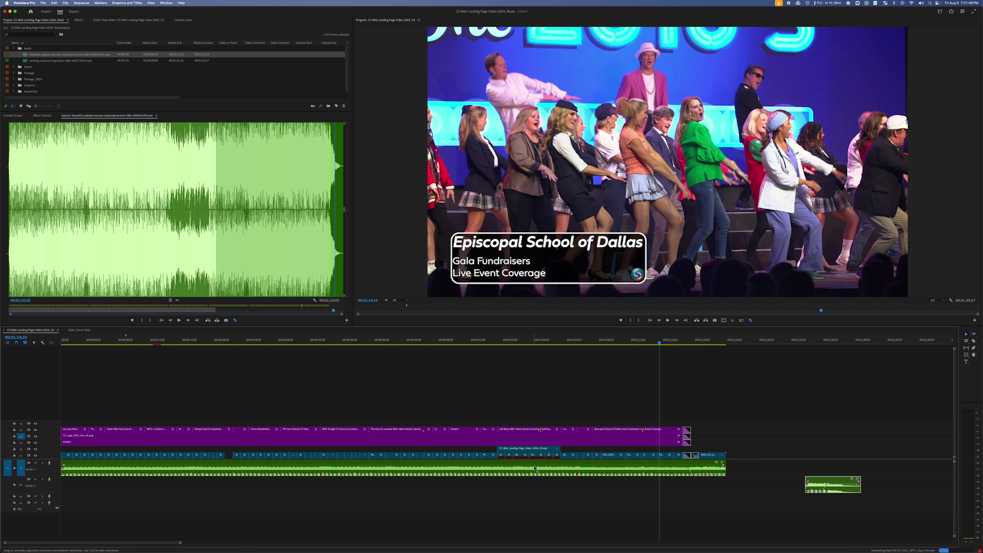
{"action": "left_click", "coordinate": [690, 470]}
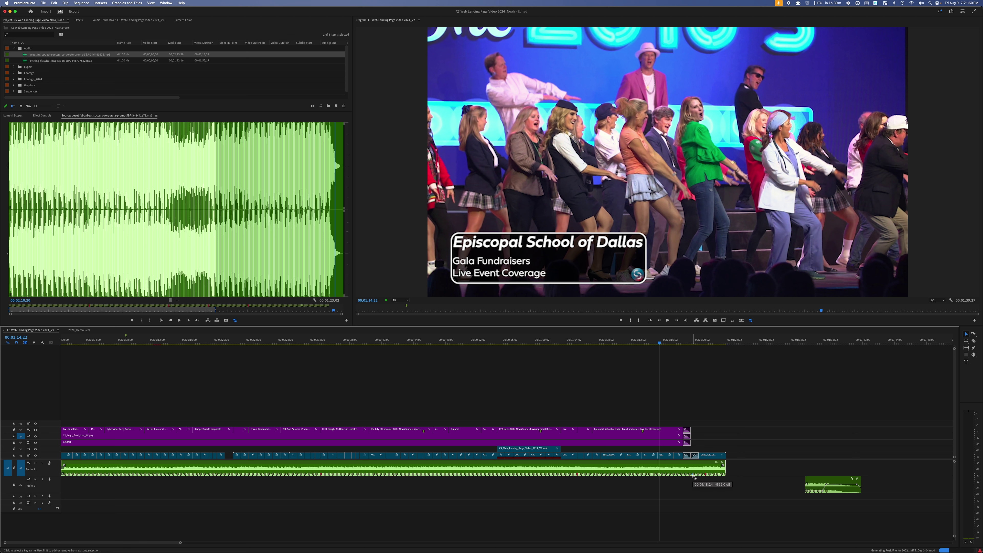
{"action": "left_click_drag", "start_coordinate": [696, 479], "coordinate": [690, 469]}
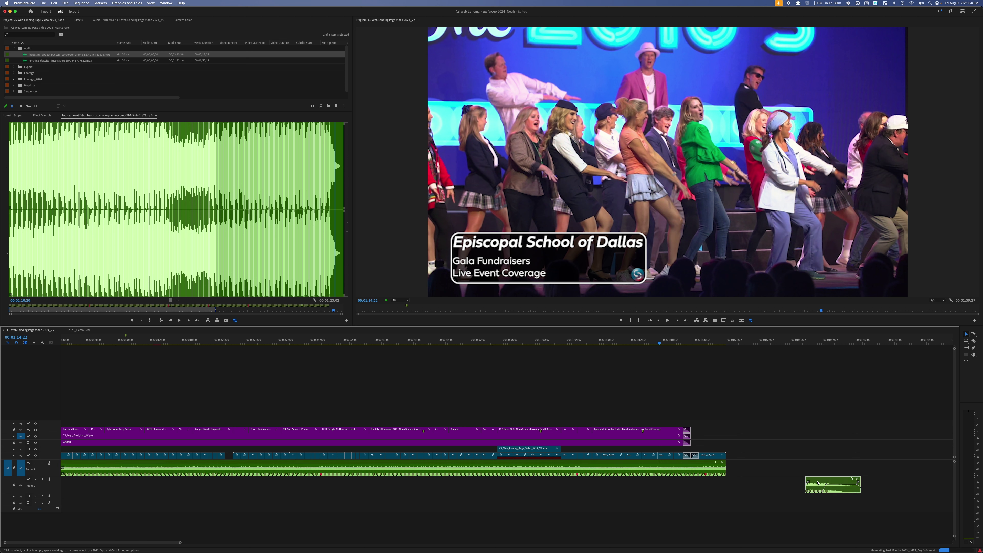
{"action": "key", "text": "Delete"}
Extend the end of the main music clip on Audio 1 to the full length of the source track.
{"action": "key", "text": "minus"}
{"action": "key", "text": "equal"}
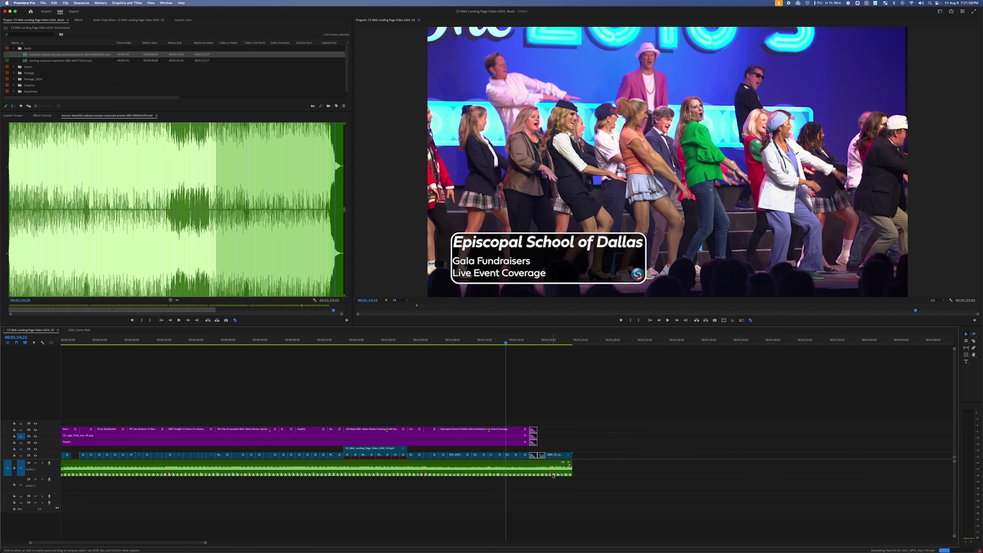
{"action": "left_click_drag", "start_coordinate": [571, 467], "coordinate": [949, 465]}
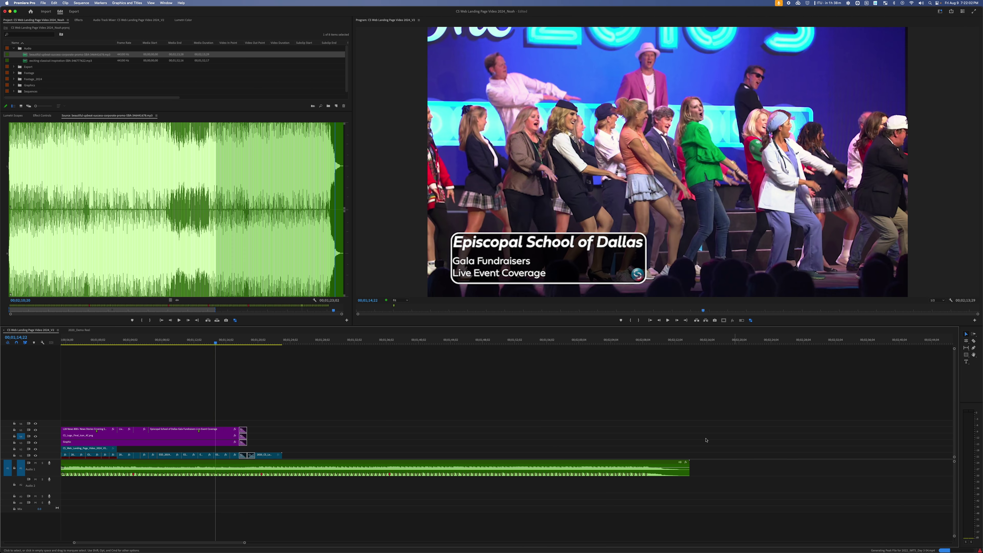
Cut the music on Audio 1 at the closing beat marker, at about 00:02:08:14.
{"action": "left_click", "coordinate": [644, 341]}
{"action": "key", "text": "="}
{"action": "key", "text": "="}
{"action": "key", "text": "="}
{"action": "key", "text": "="}
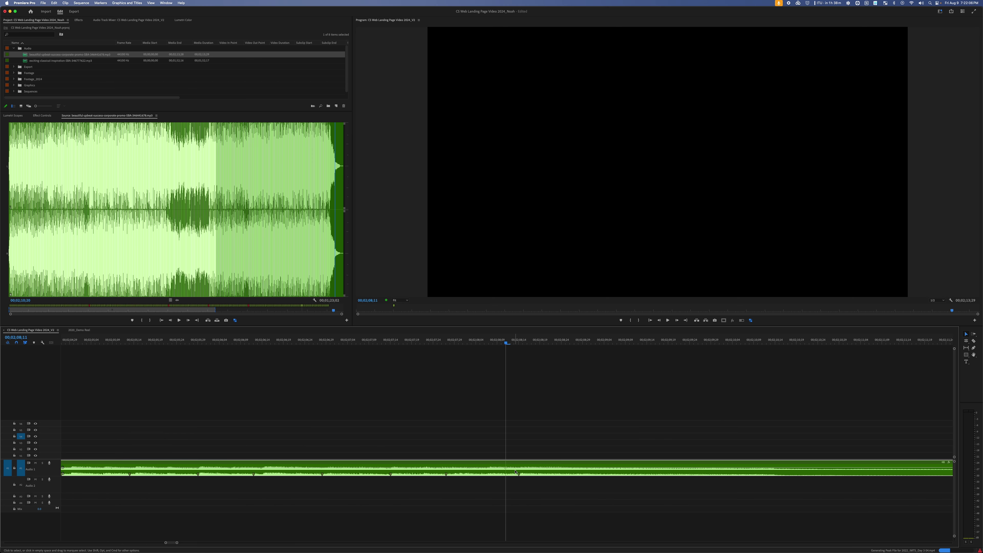
{"action": "key", "text": "c"}
{"action": "left_click", "coordinate": [519, 471]}
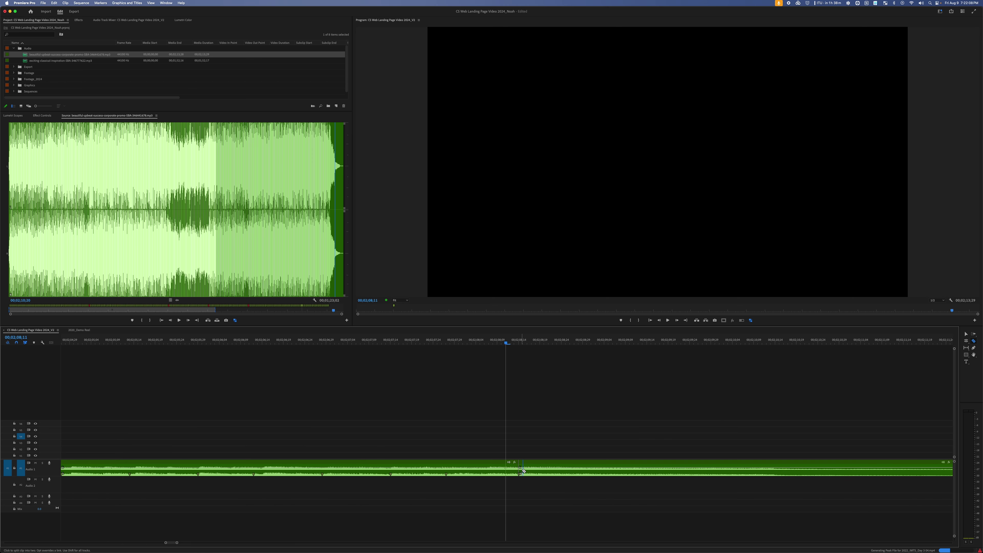
Cut the music on Audio 1 at the beat marker under the closing logo clip, at about 00:01:20:13.
{"action": "key", "text": "-"}
{"action": "key", "text": "-"}
{"action": "key", "text": "-"}
{"action": "key", "text": "-"}
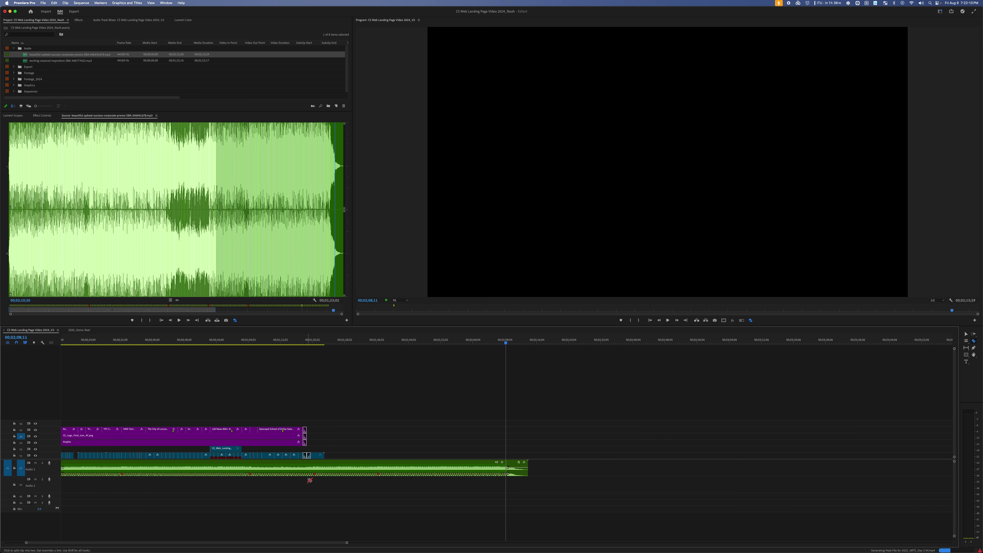
{"action": "left_click", "coordinate": [317, 340]}
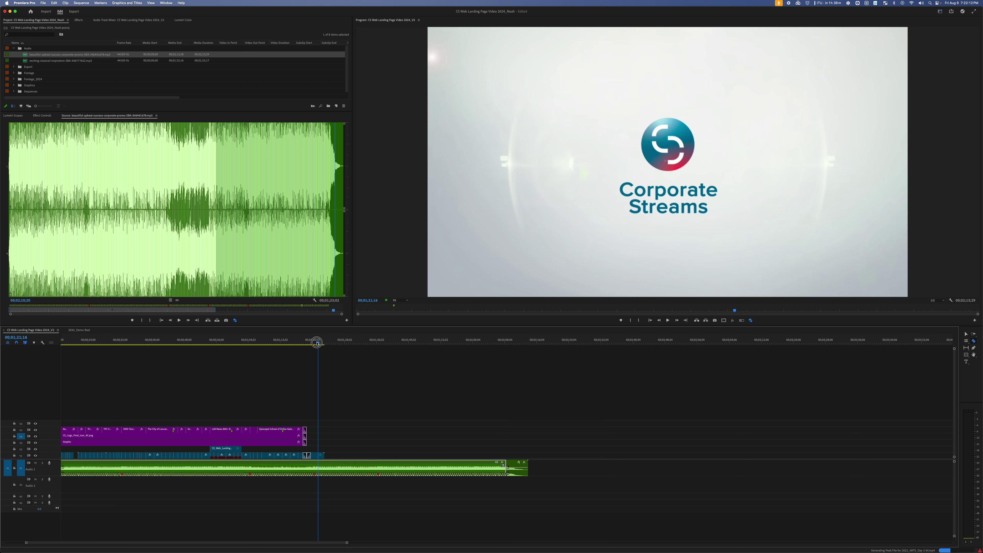
{"action": "key", "text": "="}
{"action": "key", "text": "="}
{"action": "key", "text": "="}
{"action": "left_click", "coordinate": [489, 472]}
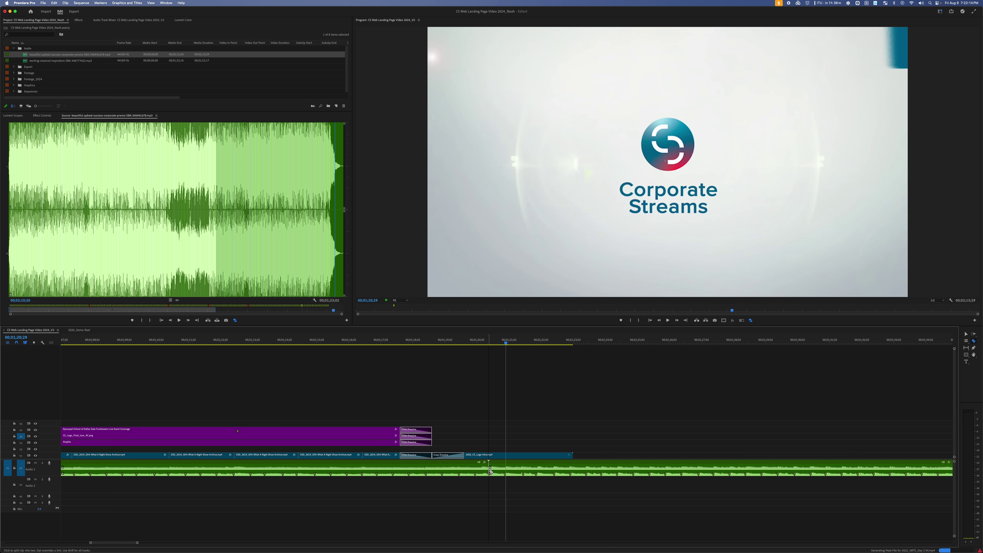
Ripple-delete the middle section of music between the two cuts so the ending joins the main part.
{"action": "key", "text": "v"}
{"action": "left_click", "coordinate": [626, 466]}
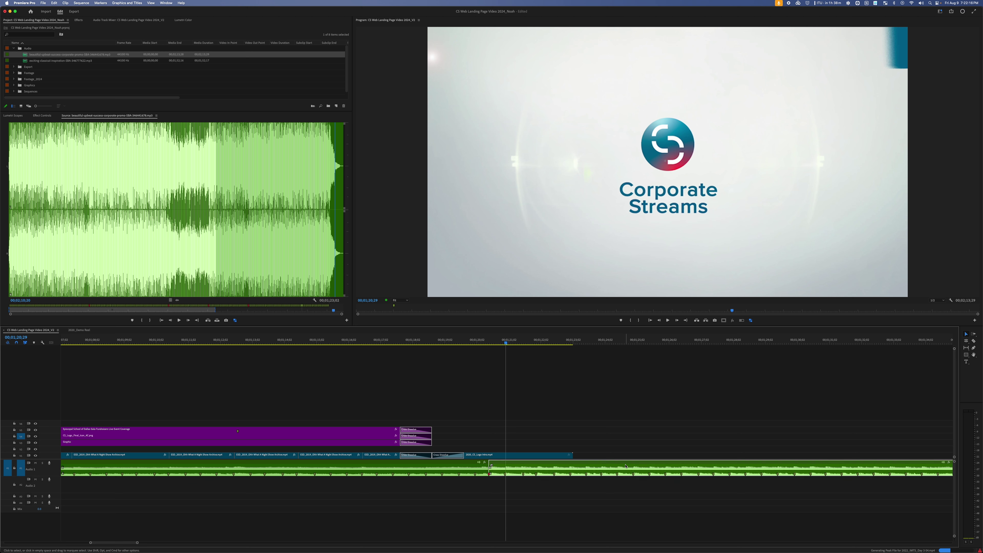
{"action": "key", "text": "Delete"}
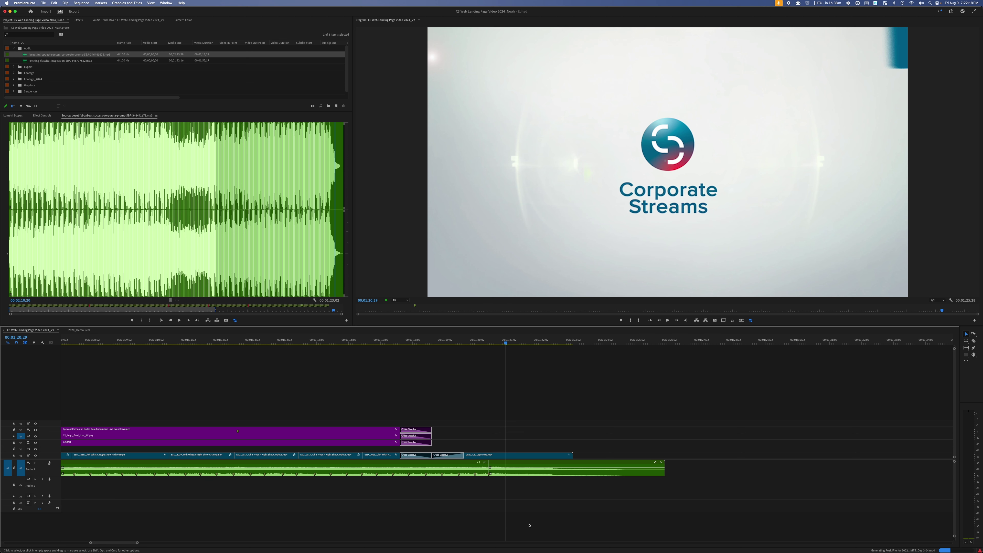
Play the joined music from about 00:01:16 through its ending, and inspect the closing beat markers around 00:02:08 in the source music.
{"action": "left_click", "coordinate": [490, 470]}
{"action": "left_click_drag", "start_coordinate": [409, 341], "coordinate": [353, 341]}
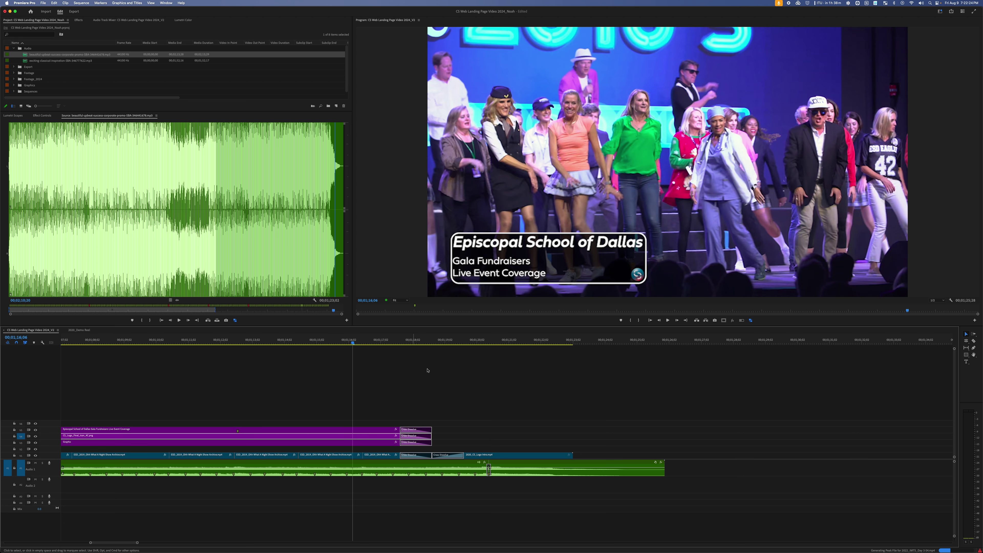
{"action": "left_click", "coordinate": [444, 370]}
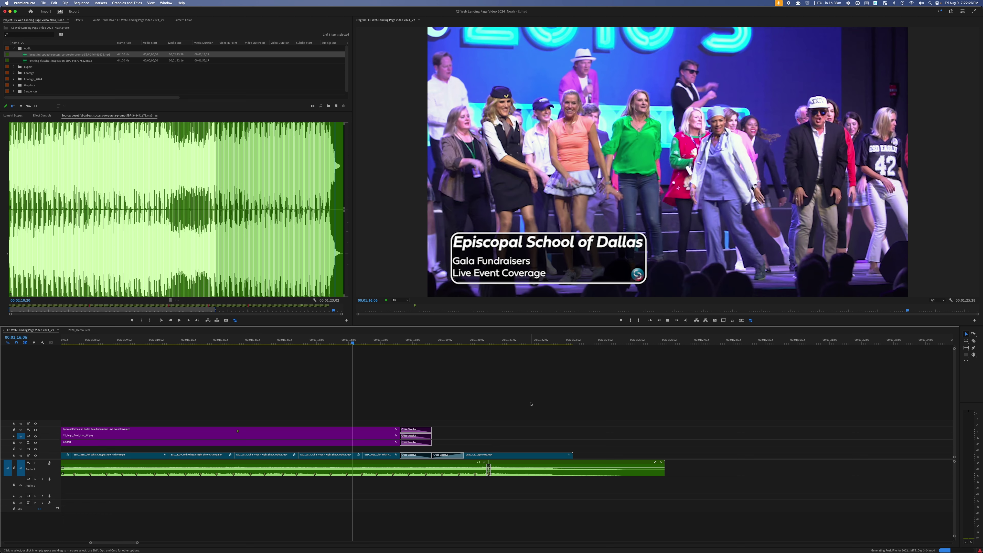
{"action": "key", "text": "space"}
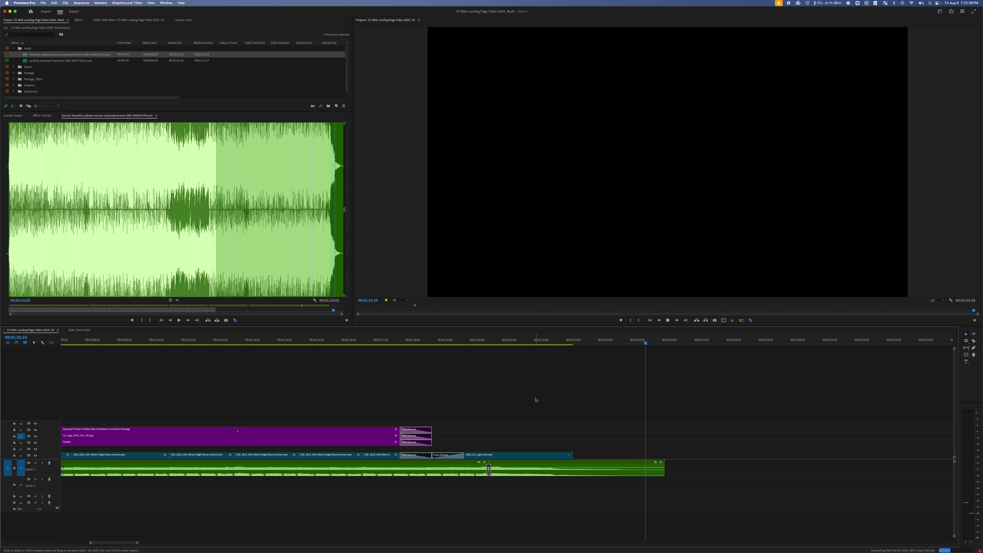
{"action": "key", "text": "space"}
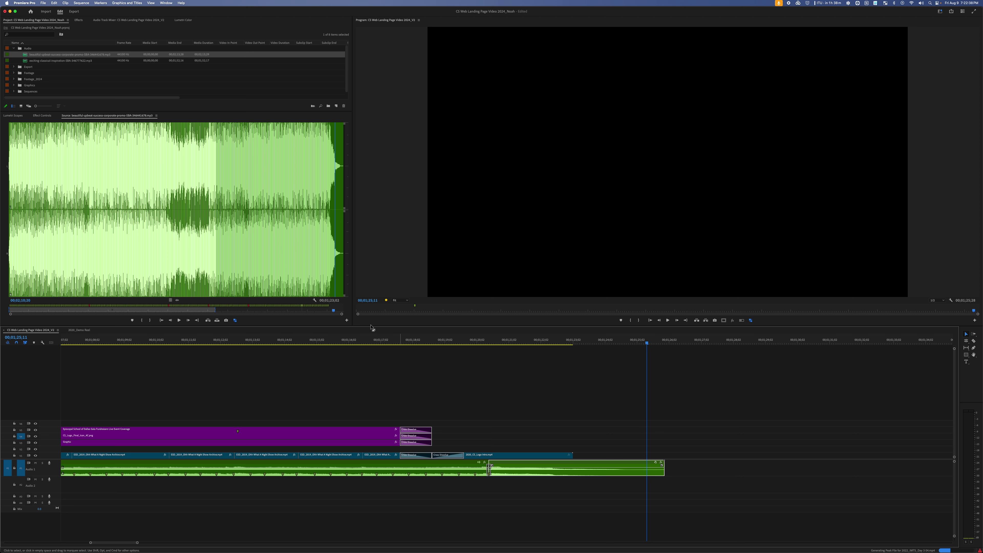
{"action": "left_click_drag", "start_coordinate": [326, 311], "coordinate": [327, 311]}
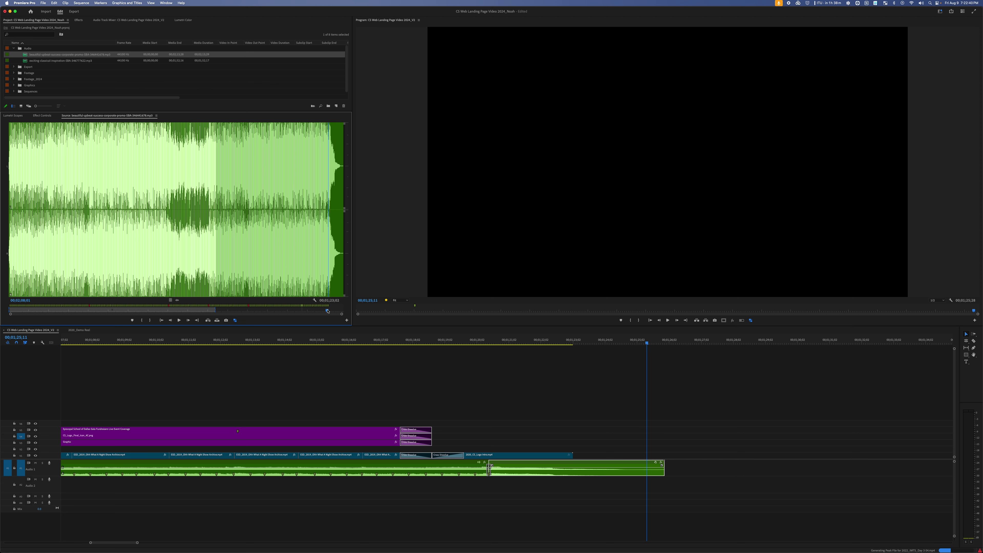
{"action": "key", "text": "equal"}
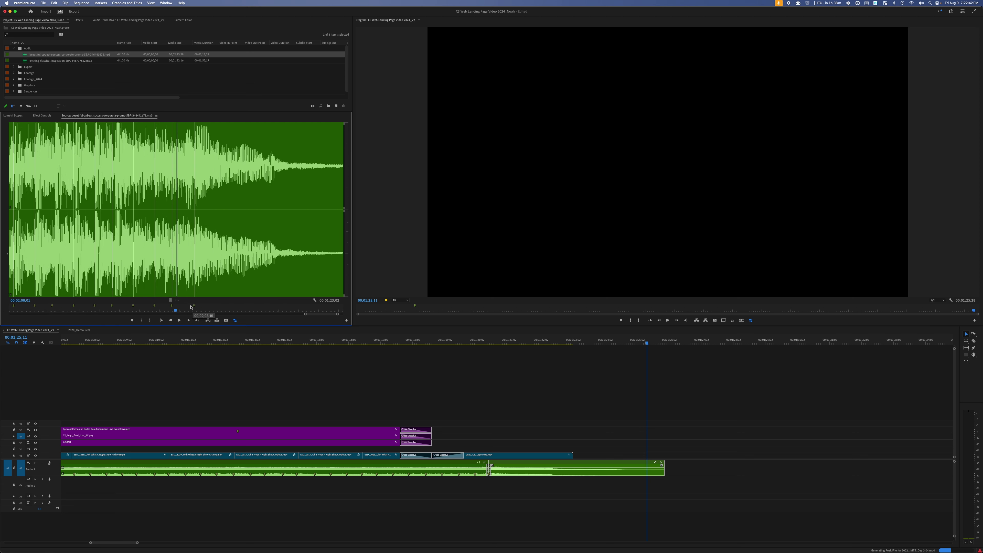
{"action": "key", "text": "minus"}
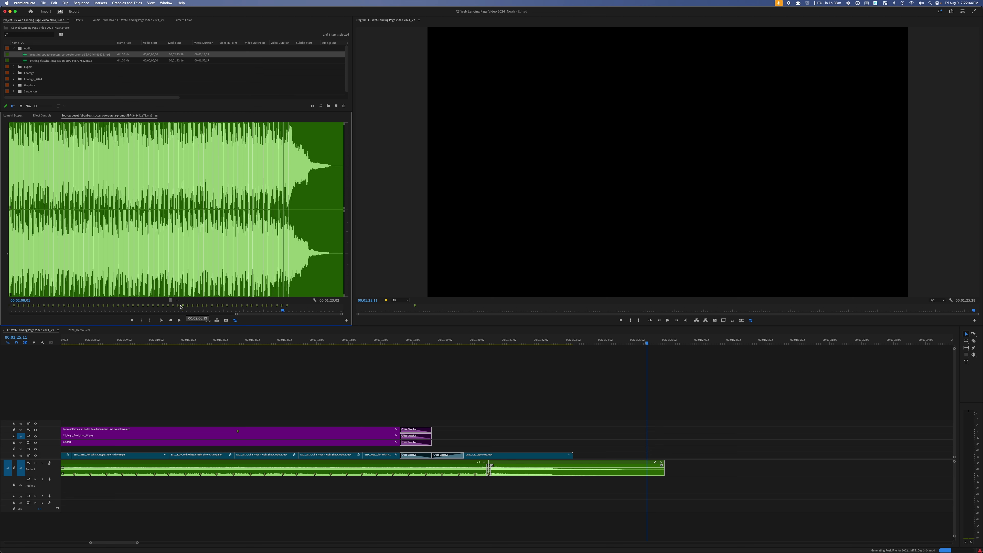
{"action": "left_click_drag", "start_coordinate": [89, 310], "coordinate": [216, 310]}
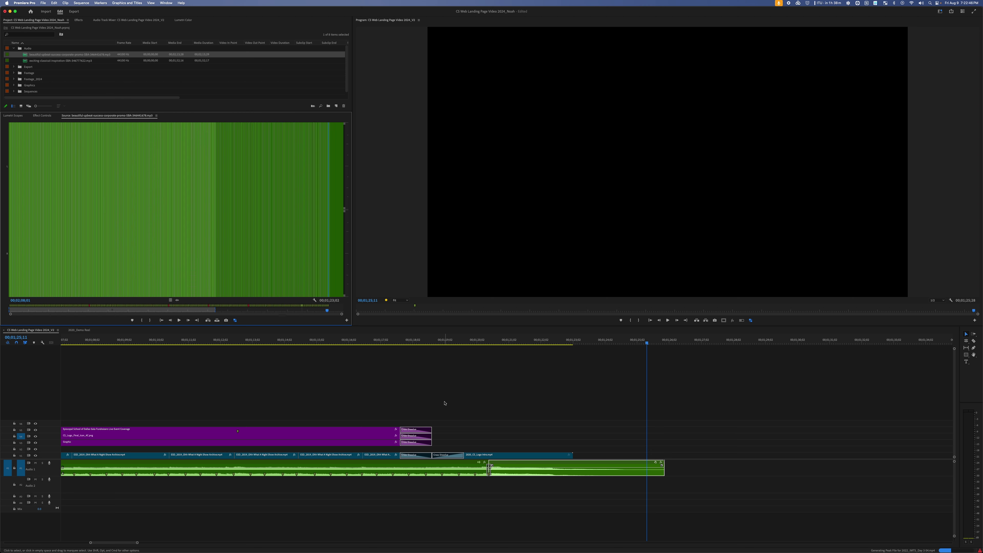
{"action": "left_click", "coordinate": [507, 404]}
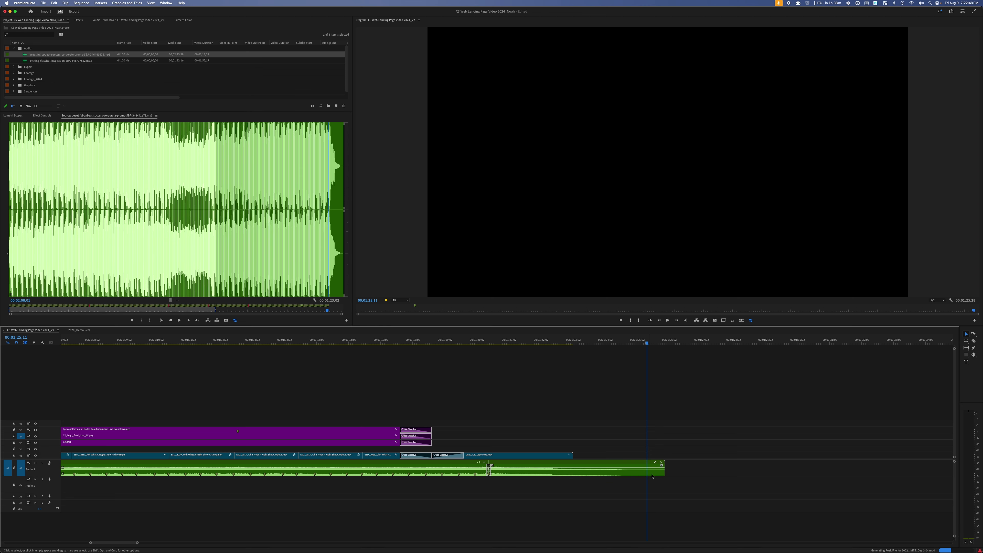
Trim the music's ending clip to finish at 00:01:23:20, and move it to start at about 00:01:23:20 on Audio 1.
{"action": "left_click_drag", "start_coordinate": [662, 464], "coordinate": [592, 465]}
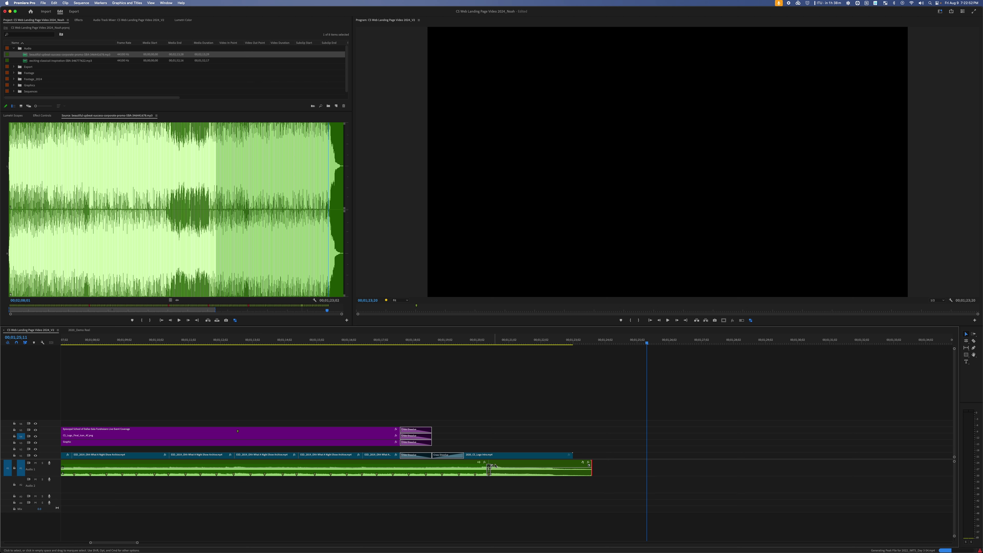
{"action": "left_click_drag", "start_coordinate": [503, 466], "coordinate": [608, 466]}
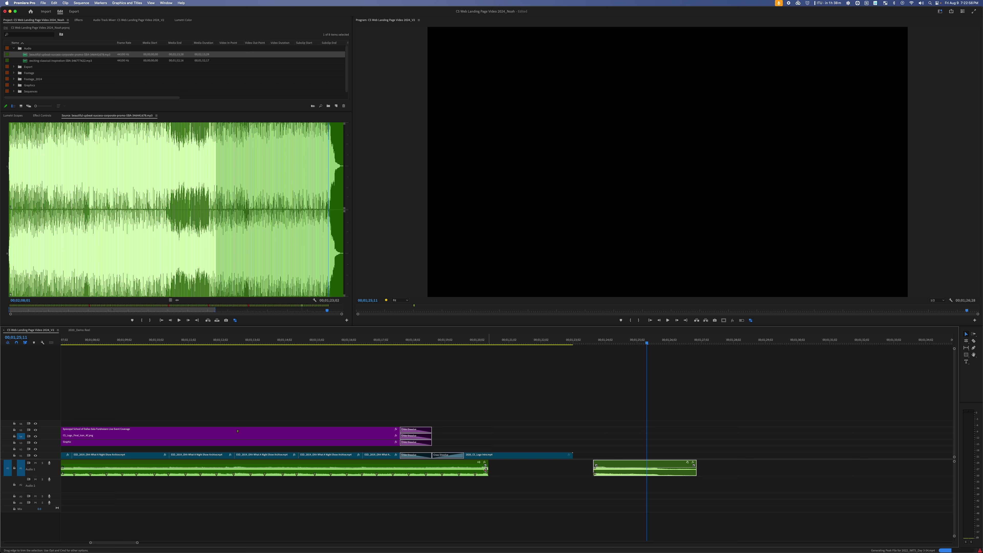
Extend the main music clip up to the ending clip, cut it at about 00:01:22:14, and delete the part after the cut.
{"action": "left_click_drag", "start_coordinate": [486, 469], "coordinate": [529, 469]}
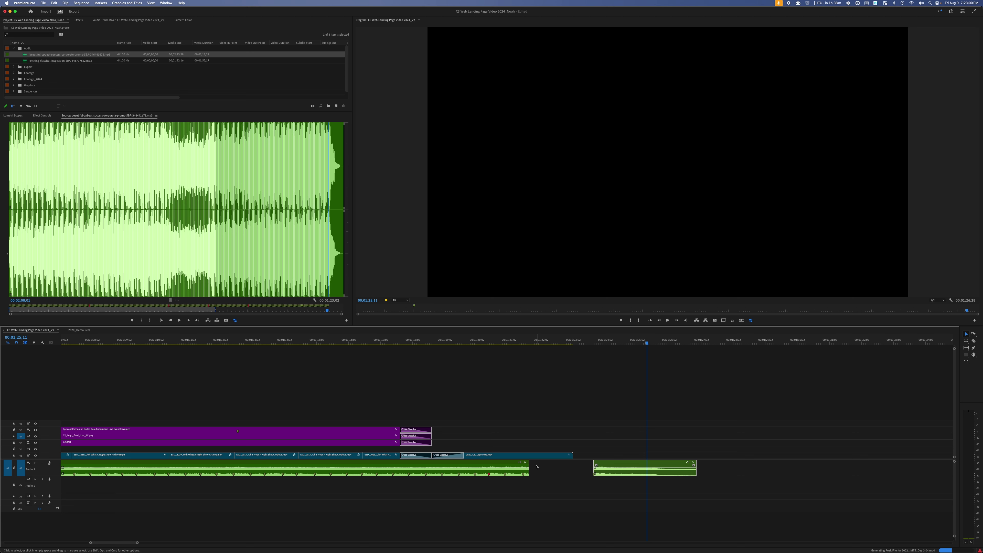
{"action": "left_click_drag", "start_coordinate": [529, 466], "coordinate": [593, 467]}
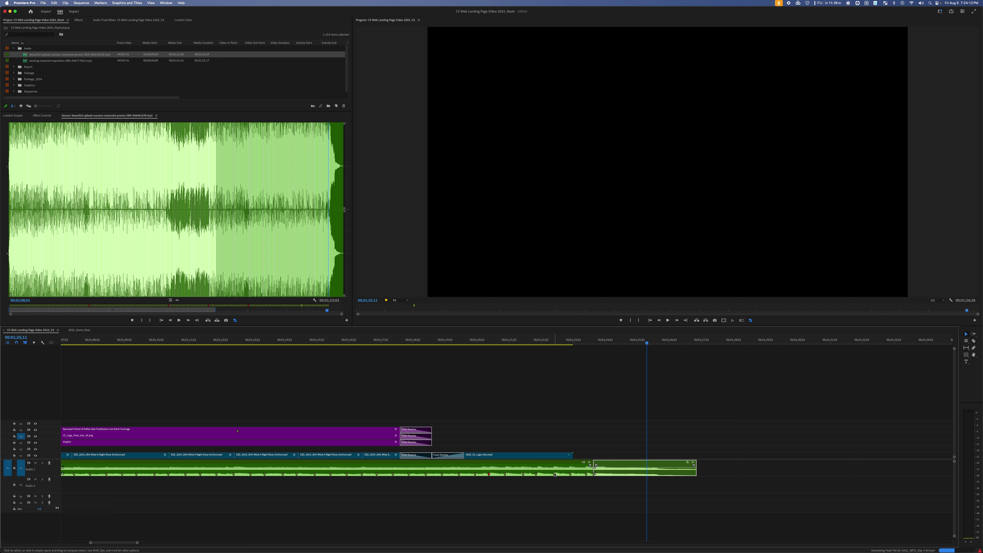
{"action": "left_click", "coordinate": [584, 491]}
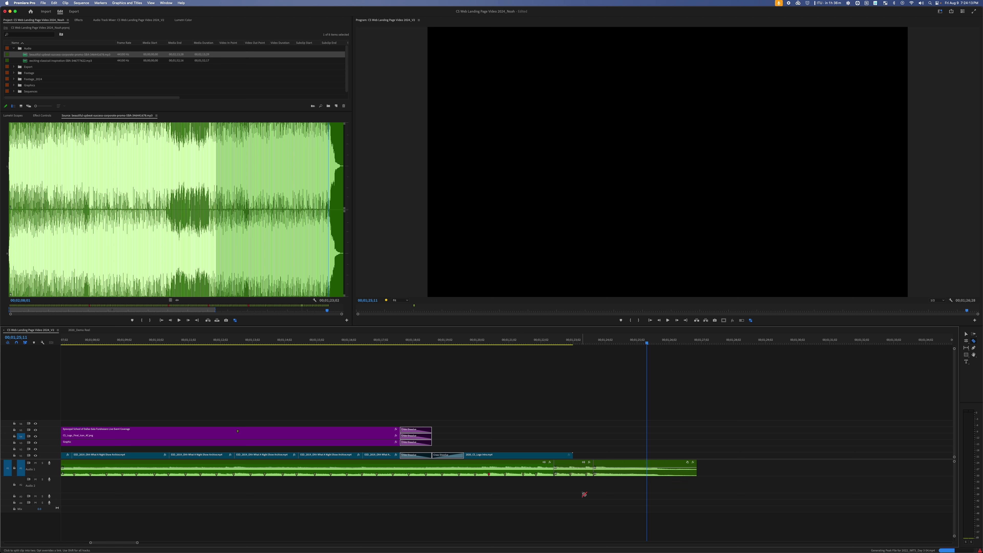
{"action": "left_click", "coordinate": [574, 469]}
{"action": "key", "text": "Delete"}
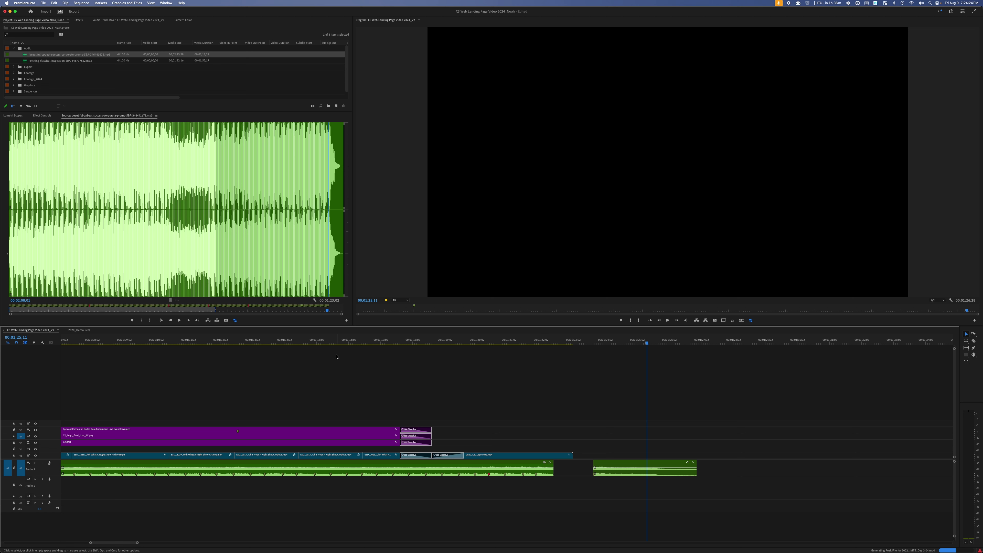
Play the sequence from about 00:01:12 to 00:01:23 to hear the main music up to the gap.
{"action": "left_click", "coordinate": [231, 340]}
{"action": "key", "text": "space"}
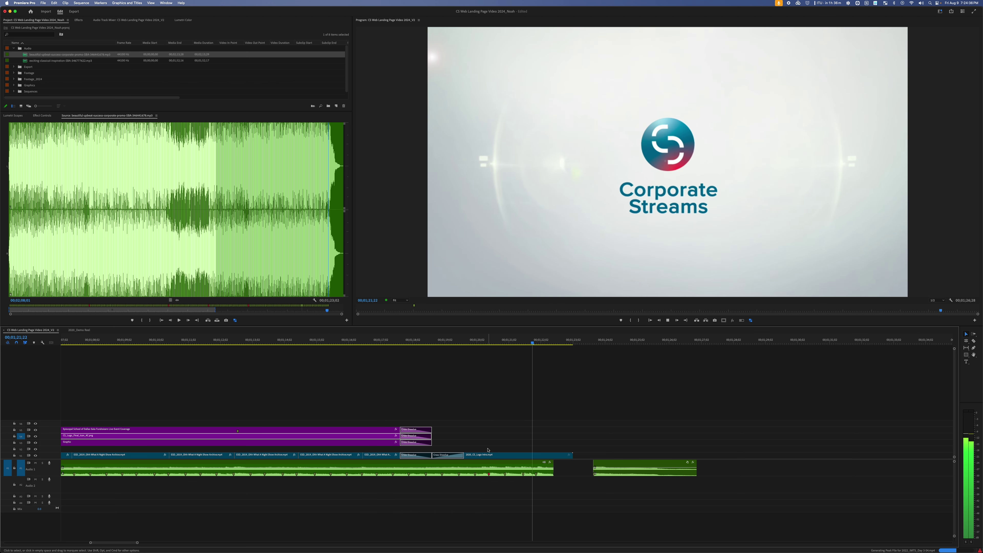
{"action": "key", "text": "space"}
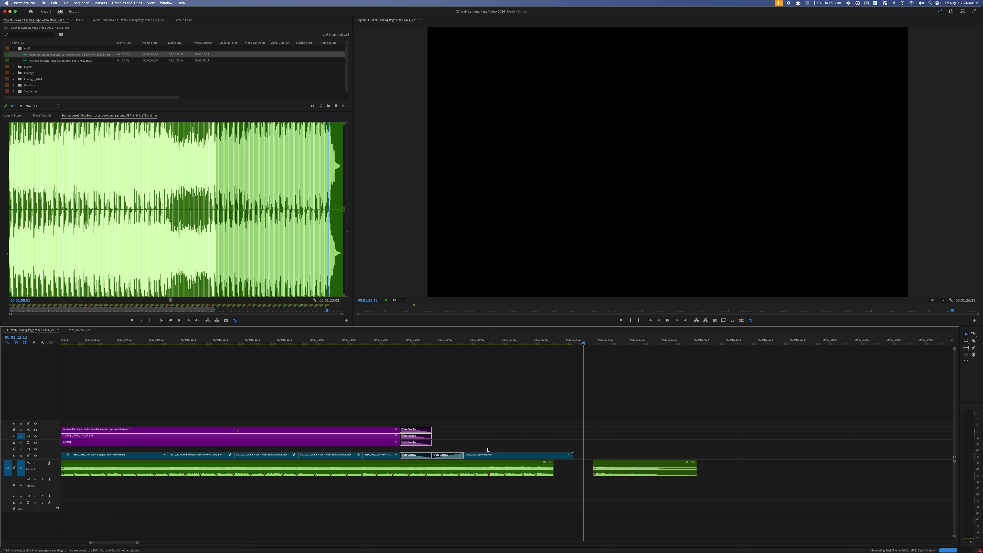
Close the gap on Audio 1 by moving the music's ending clip back against the end of the main music clip.
{"action": "left_click", "coordinate": [556, 467]}
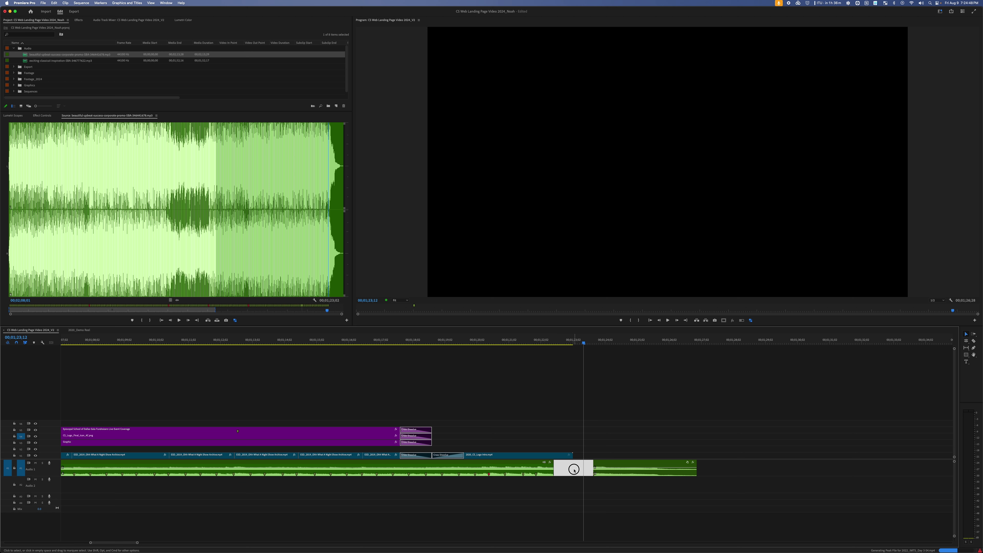
{"action": "left_click", "coordinate": [505, 450]}
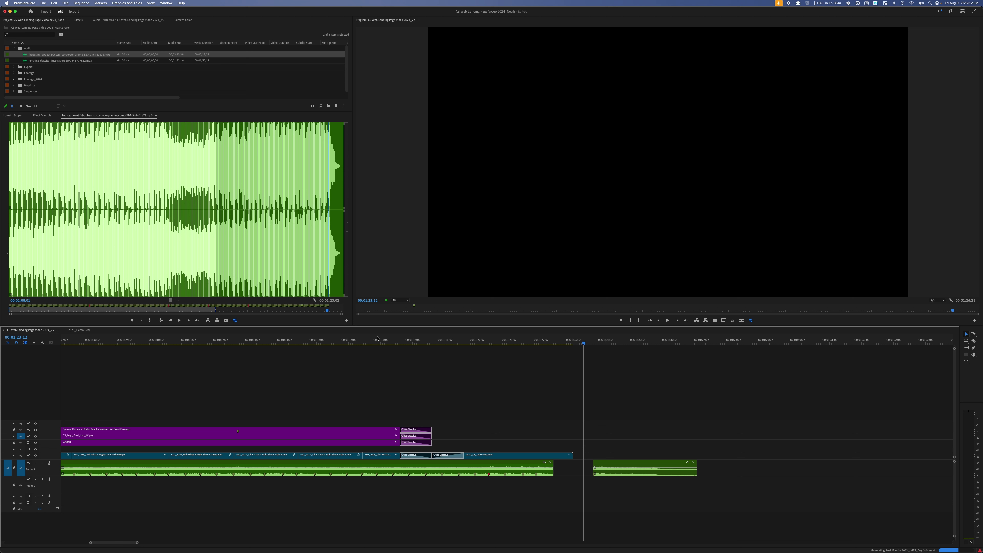
{"action": "left_click_drag", "start_coordinate": [616, 462], "coordinate": [578, 462]}
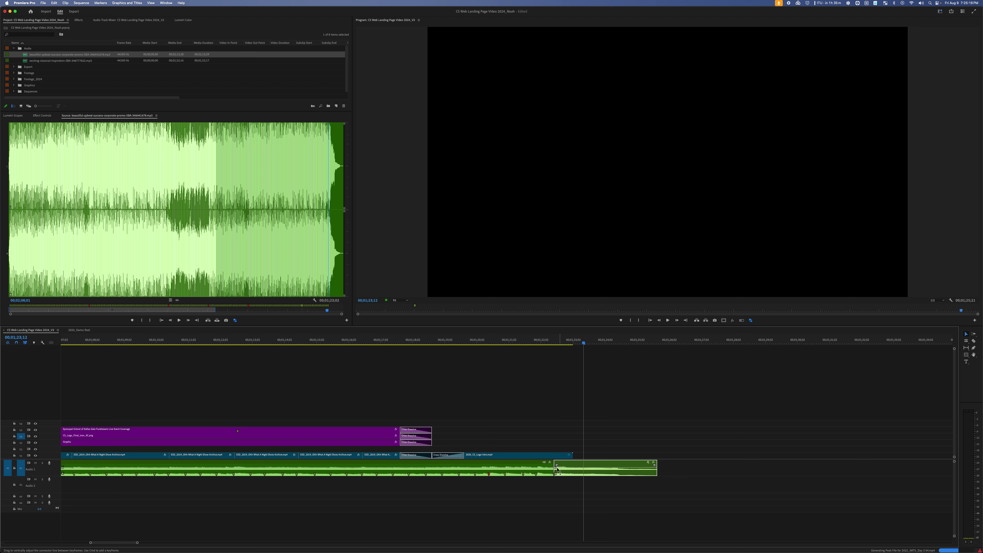
Play the joined music from 00:01:18:12 through the join and into the ending clip.
{"action": "left_click", "coordinate": [410, 341]}
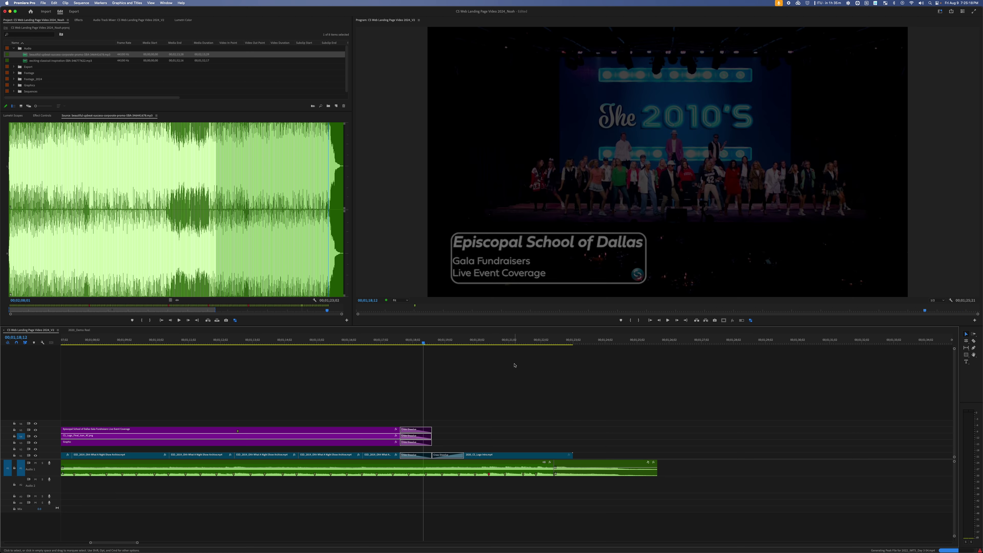
{"action": "key", "text": "space"}
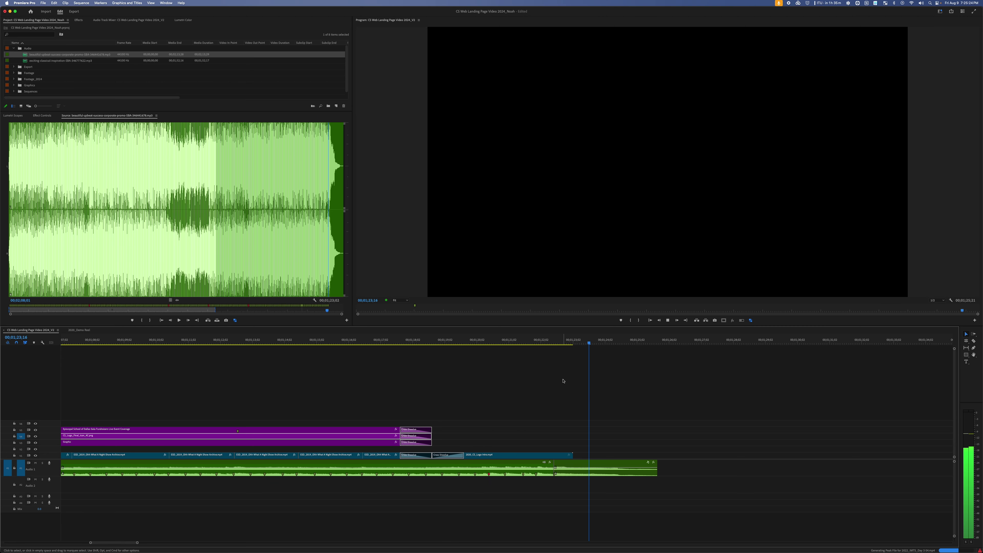
{"action": "key", "text": "space"}
Shorten the main music to about 00:01:20:14 with the ending clip joined there, finishing at 00:01:23:20, and play from about 00:01:13.
{"action": "key", "text": "d"}
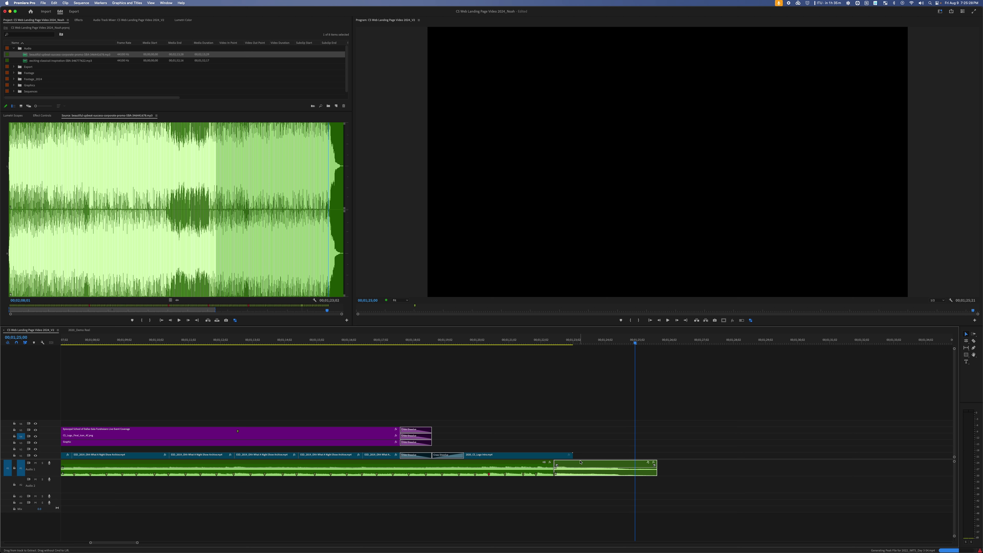
{"action": "mouse_move", "coordinate": [578, 462]}
{"action": "left_mouse_down"}
{"action": "mouse_move", "coordinate": [617, 462]}
{"action": "mouse_move", "coordinate": [580, 462]}
{"action": "left_mouse_up"}
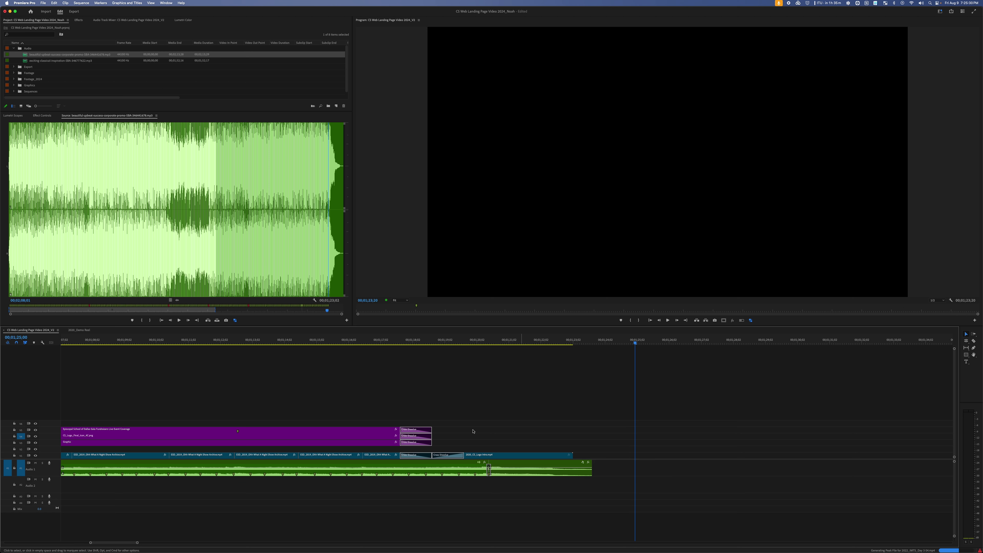
{"action": "left_click", "coordinate": [360, 342]}
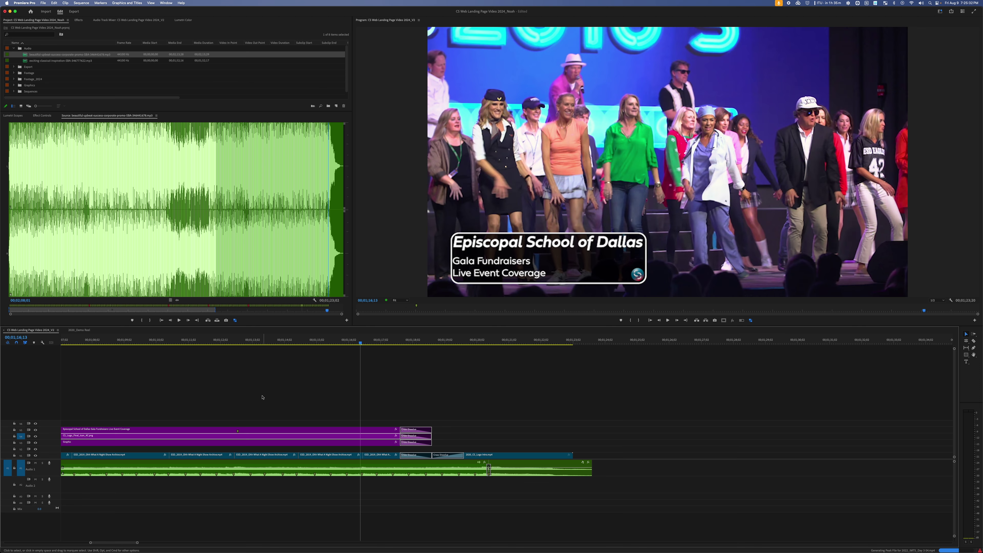
{"action": "left_click", "coordinate": [259, 343]}
{"action": "key", "text": "space"}
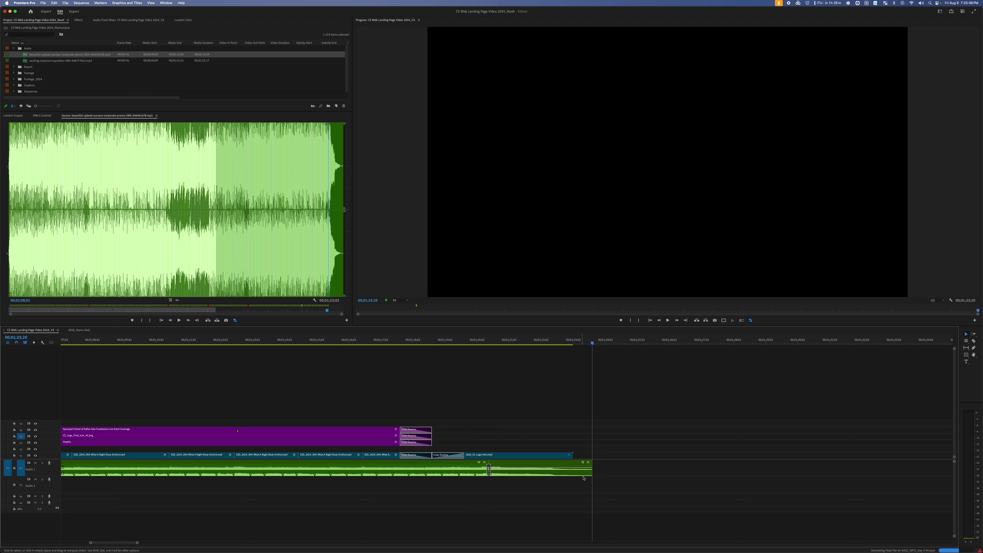
Trim the music's ending clip to finish with the logo clip at 00:01:23:02, with a fade-out about one second long.
{"action": "key", "text": "backslash"}
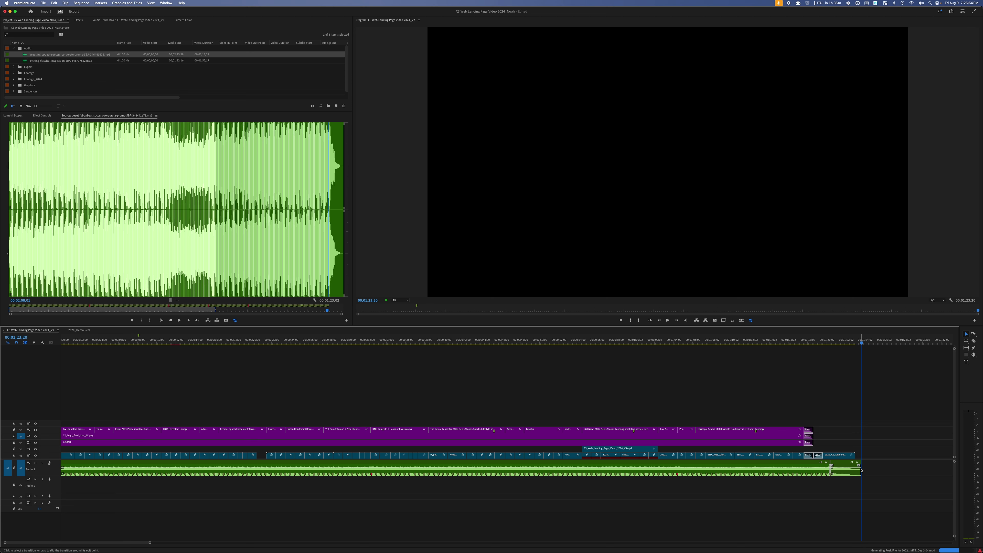
{"action": "key", "text": "Up"}
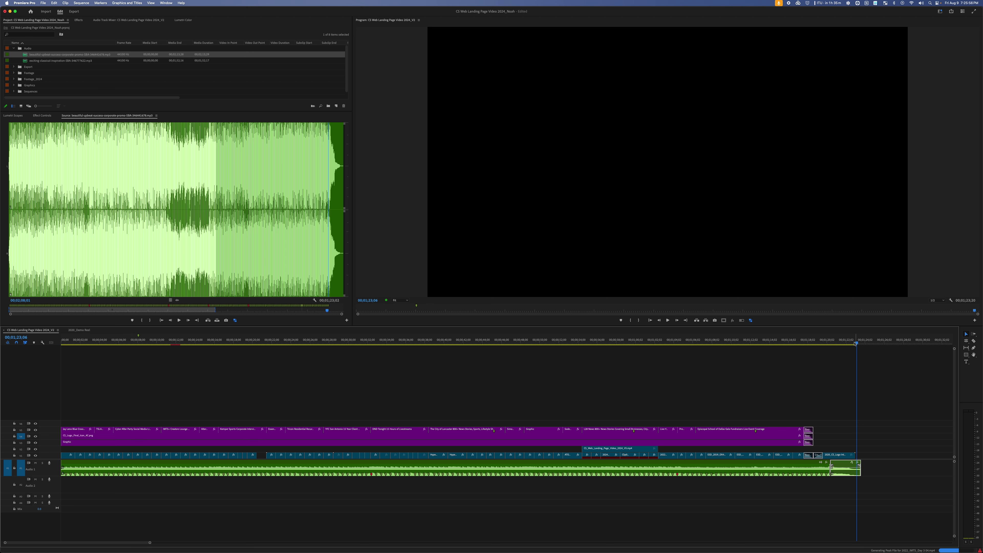
{"action": "key", "text": "equal"}
{"action": "key", "text": "equal"}
{"action": "key", "text": "equal"}
{"action": "key", "text": "equal"}
{"action": "left_click_drag", "start_coordinate": [577, 468], "coordinate": [485, 468]}
{"action": "key", "text": "minus"}
Play the trimmed music ending under the logo clip from about 00:01:20 to 00:01:23:02.
{"action": "key", "text": "space"}
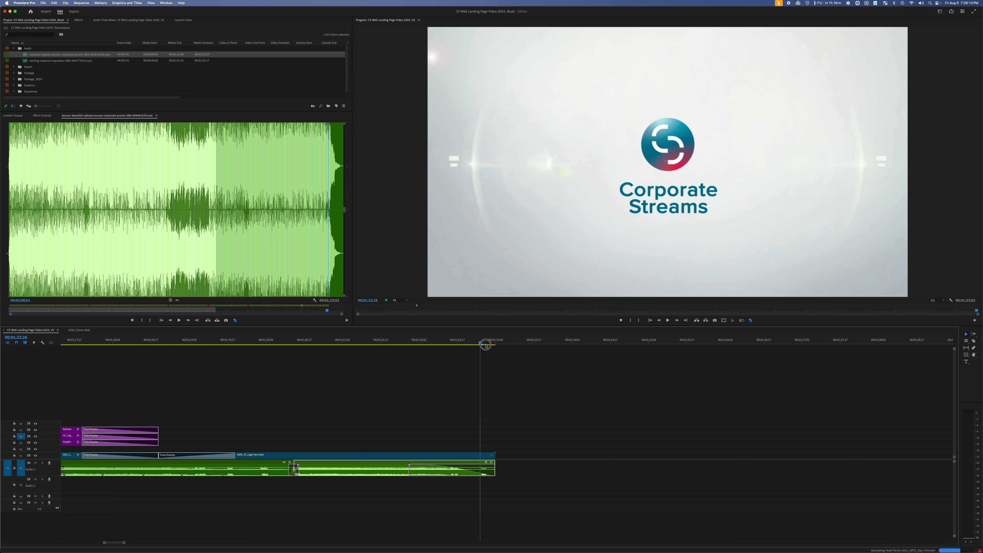
{"action": "left_click", "coordinate": [258, 362]}
{"action": "key", "text": "space"}
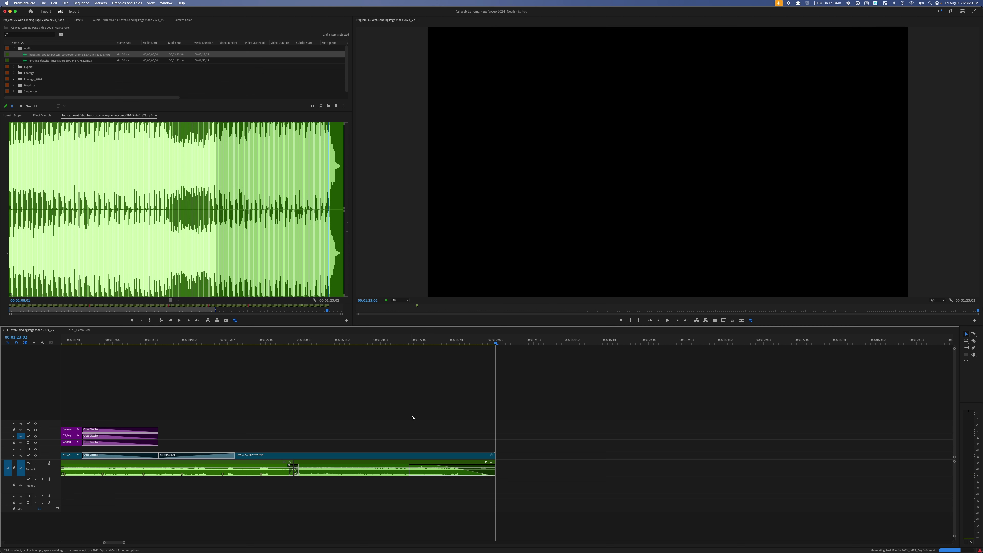
Return to the sequence start, enlarge the Audio 1 track to show its waveform and beat markers, and preview the first second.
{"action": "key", "text": "backslash"}
{"action": "key", "text": "Home"}
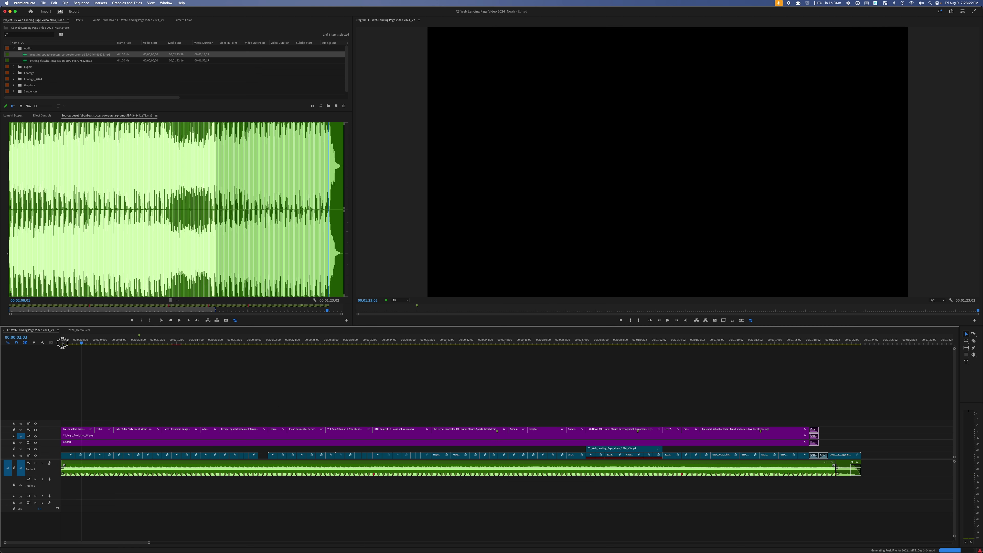
{"action": "key", "text": "backslash"}
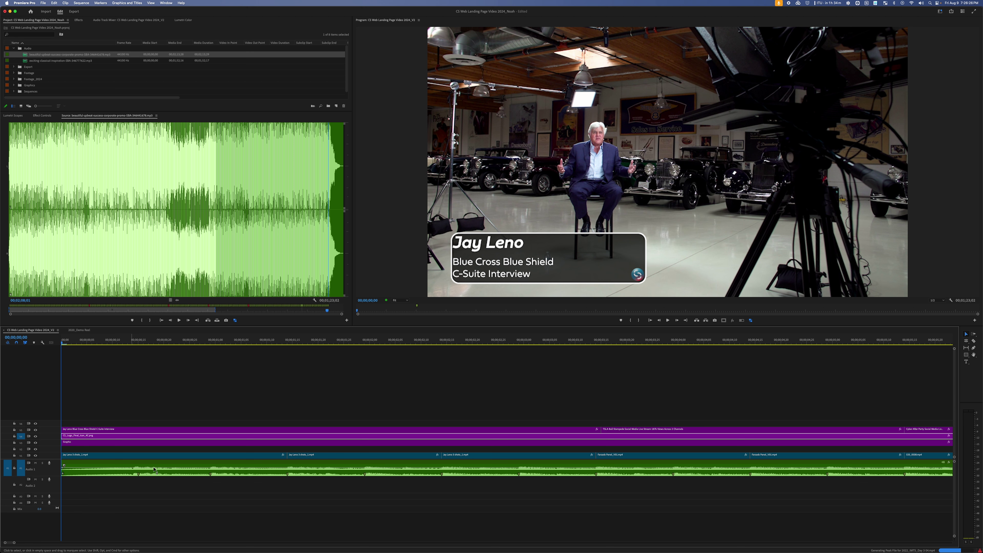
{"action": "scroll", "coordinate": [50, 474], "scroll_direction": "up", "scroll_amount": 3}
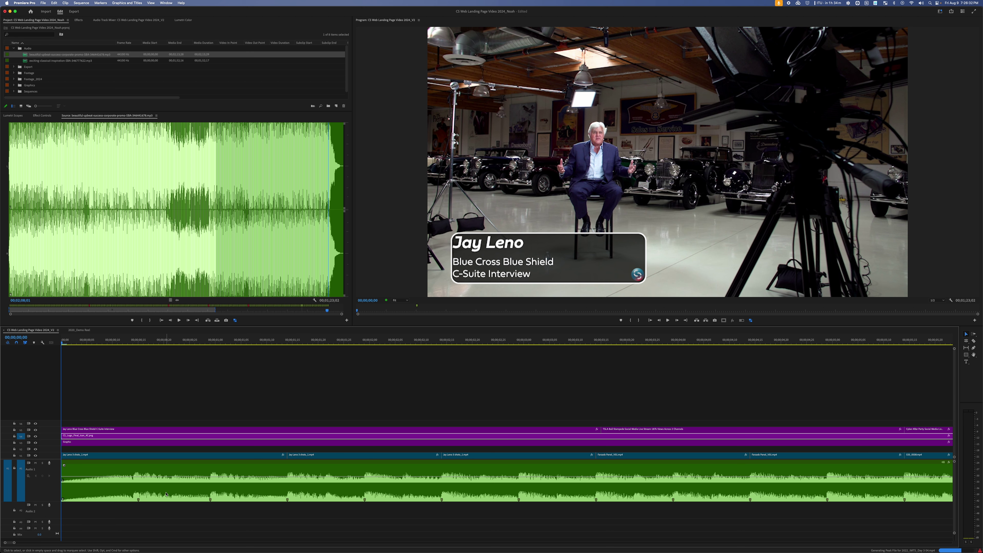
{"action": "key", "text": "space"}
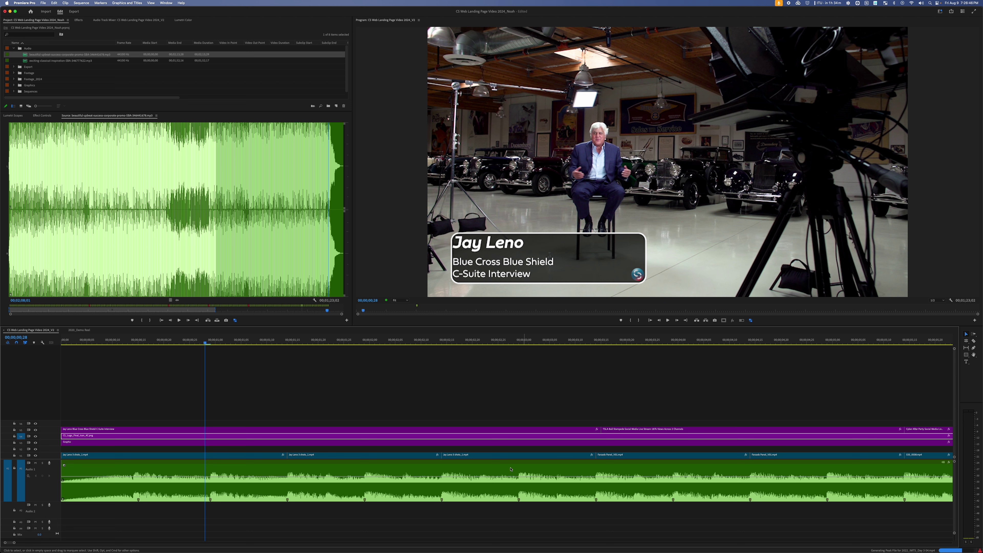
Play the sequence from 00:01:05:03 to about 00:01:11 to compare the video cuts with the music's beat markers.
{"action": "key", "text": "minus"}
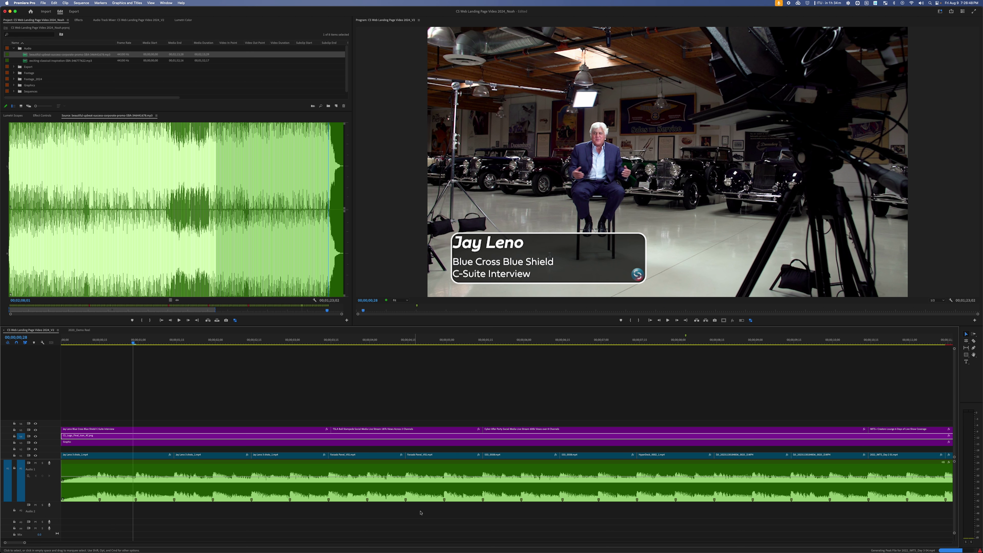
{"action": "key", "text": "minus"}
{"action": "key", "text": "minus"}
{"action": "key", "text": "minus"}
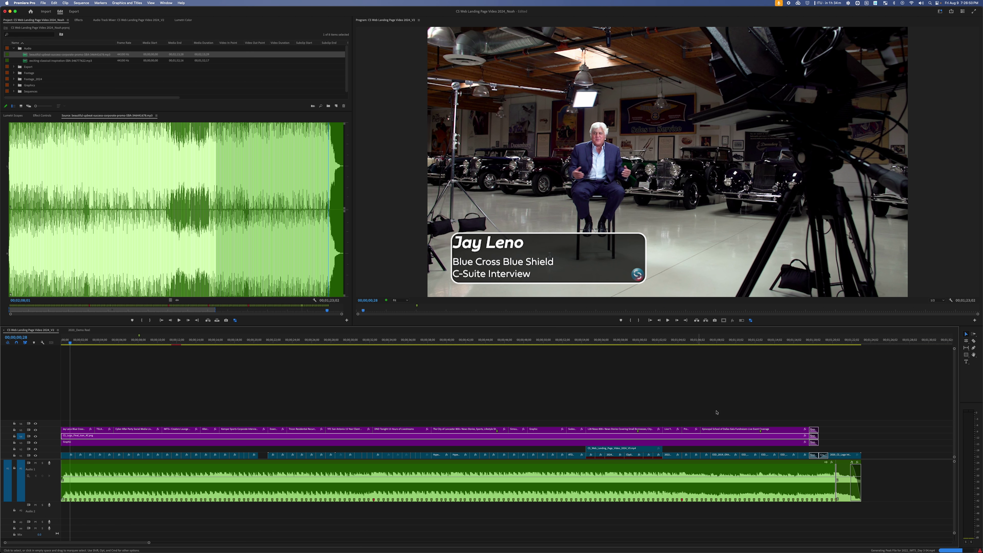
{"action": "left_click", "coordinate": [733, 341]}
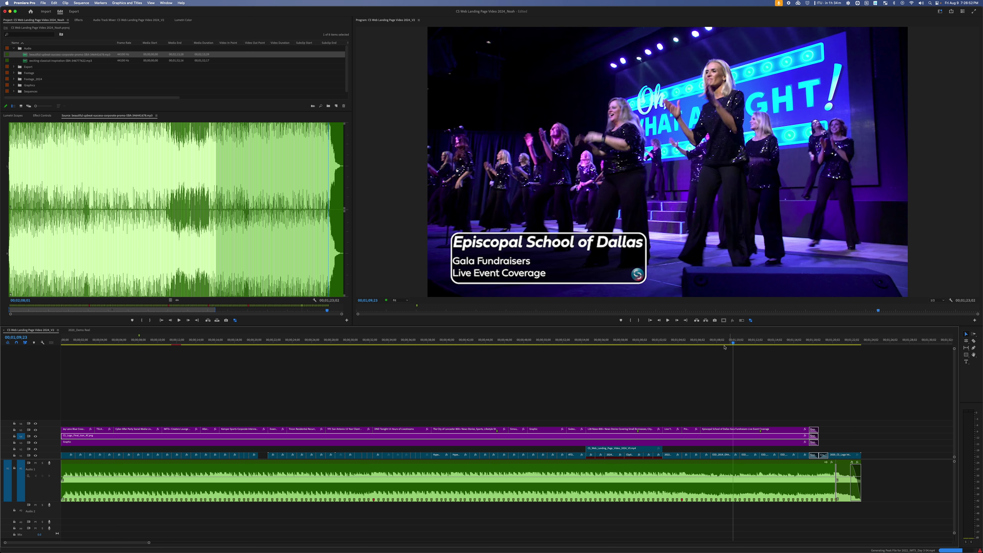
{"action": "key", "text": "equal"}
{"action": "key", "text": "equal"}
{"action": "key", "text": "equal"}
{"action": "key", "text": "minus"}
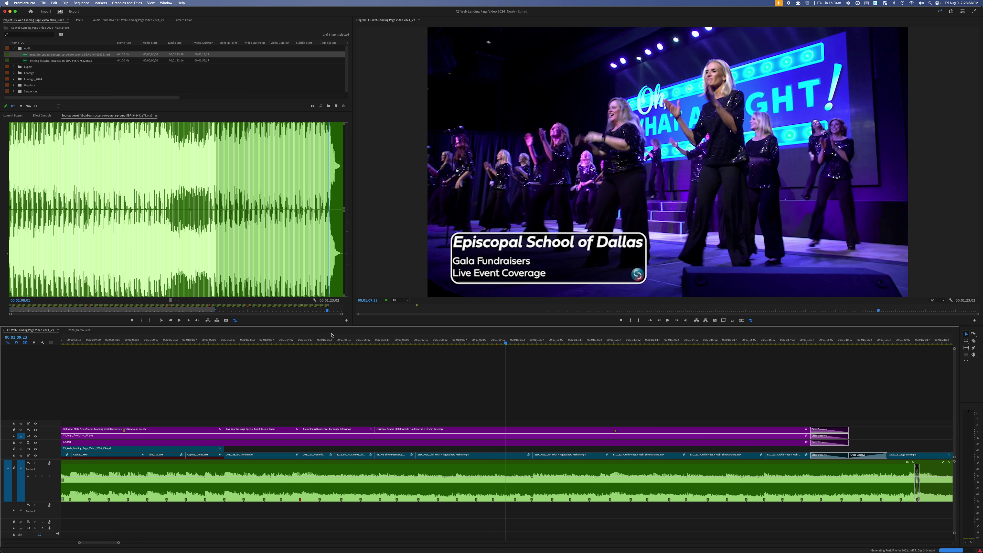
{"action": "left_click", "coordinate": [326, 342]}
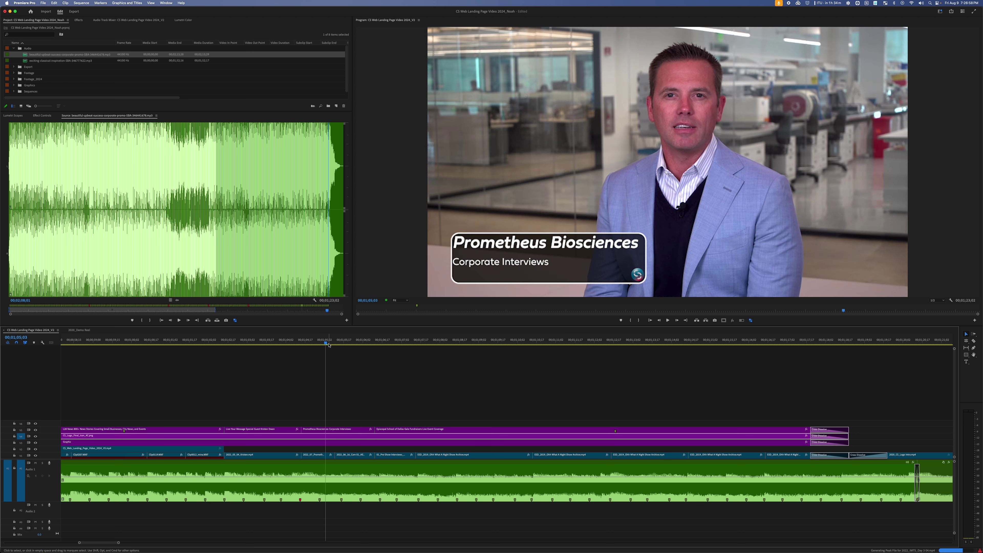
{"action": "key", "text": "space"}
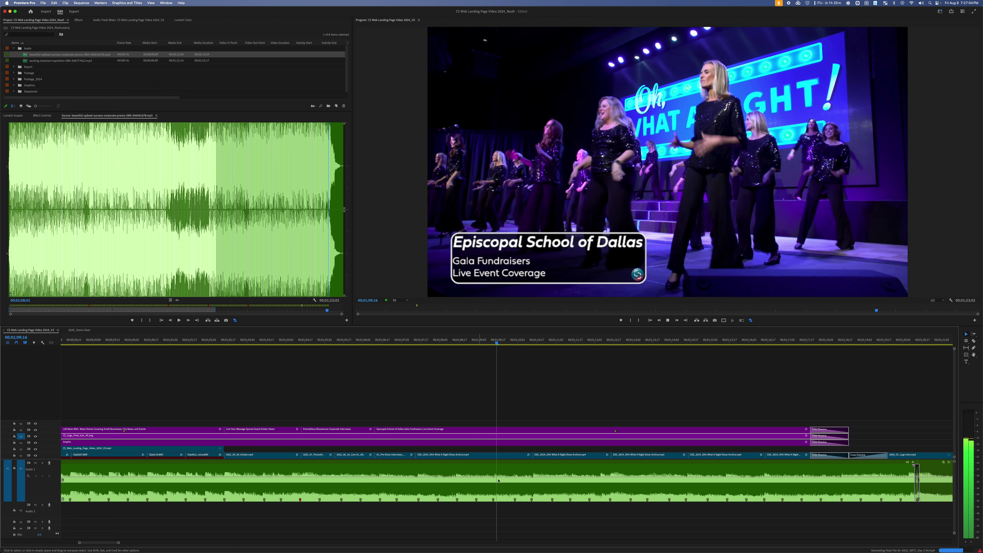
{"action": "key", "text": "space"}
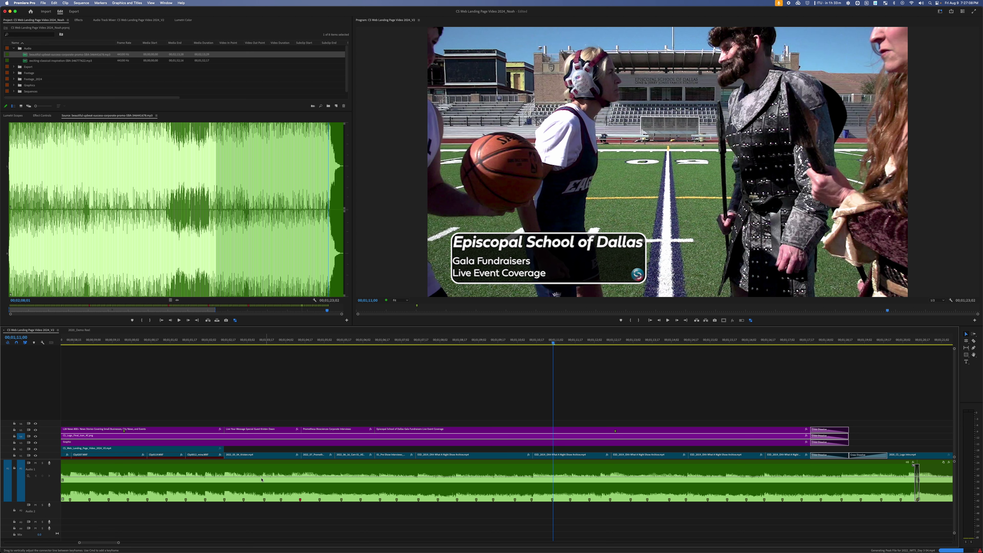
Examine how the opening video cuts line up with the music's beat markers, up to about 00:00:03:28.
{"action": "key", "text": "backslash"}
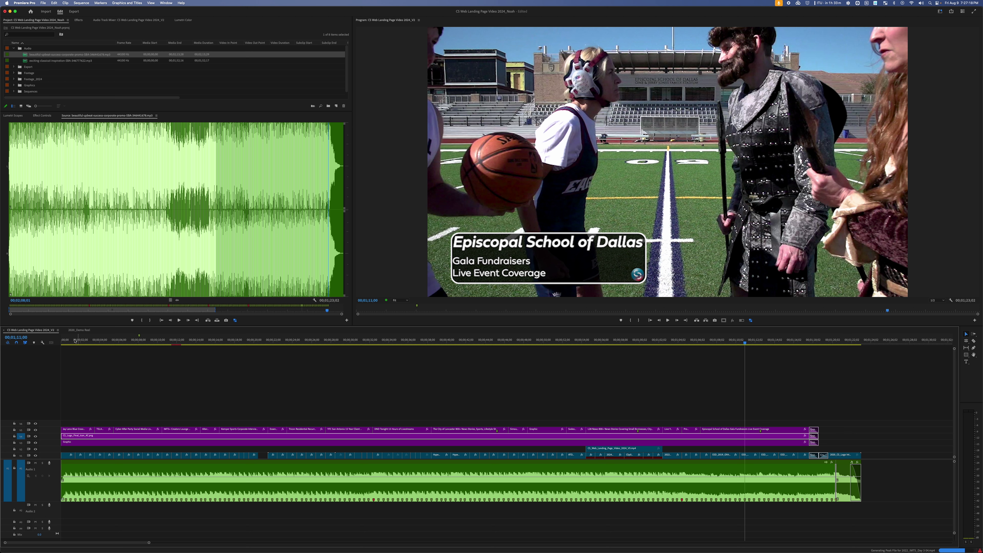
{"action": "key", "text": "Home"}
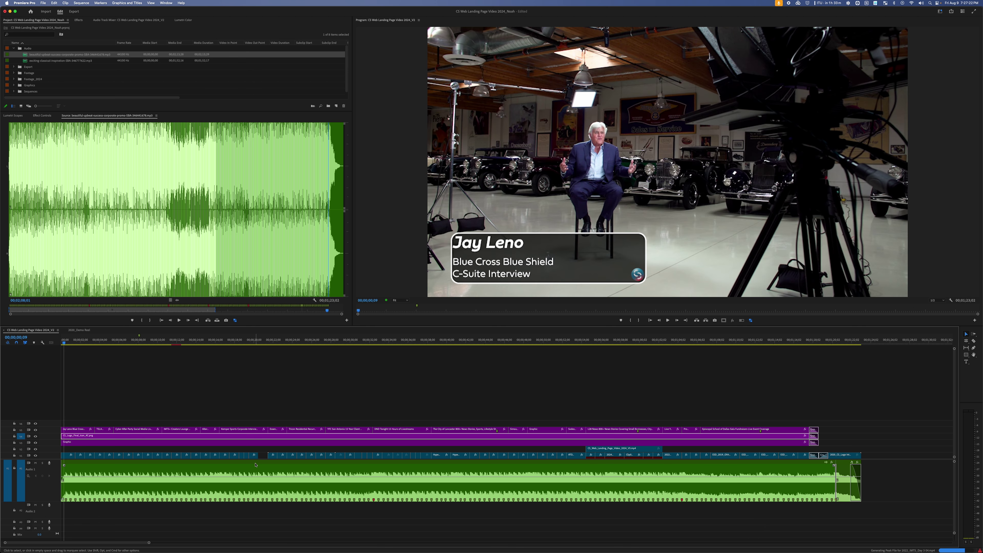
{"action": "key", "text": "backslash"}
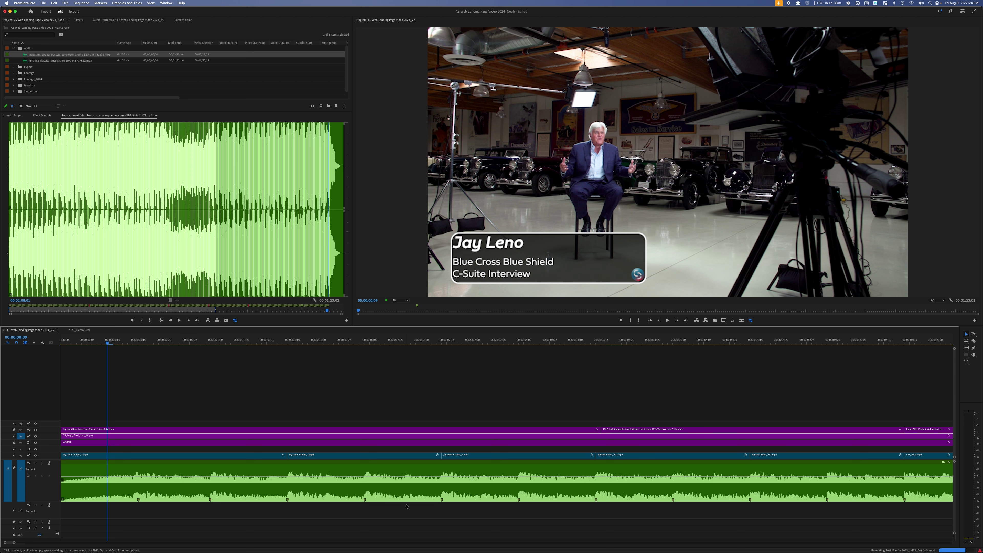
{"action": "key", "text": "backslash"}
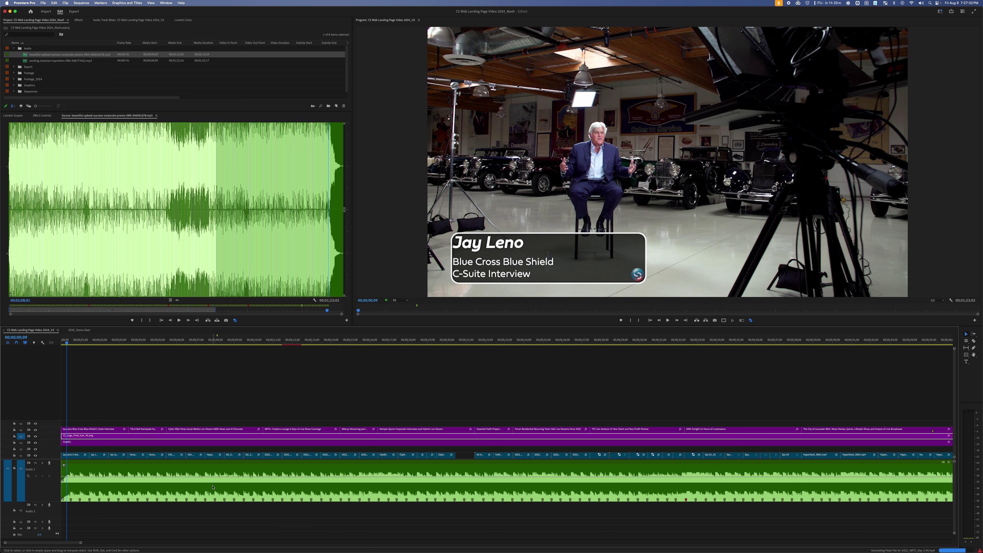
{"action": "key", "text": "equal"}
{"action": "key", "text": "equal"}
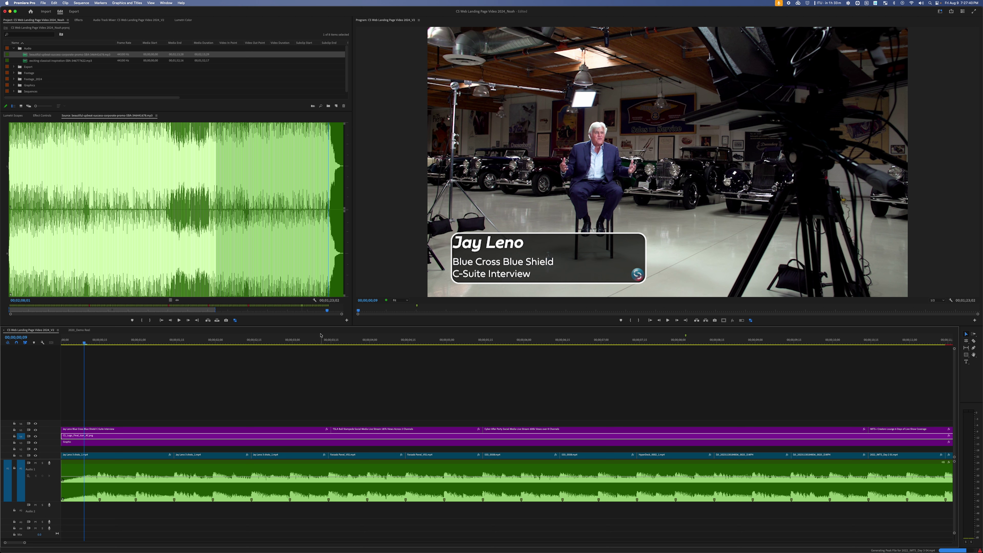
{"action": "left_click", "coordinate": [334, 462]}
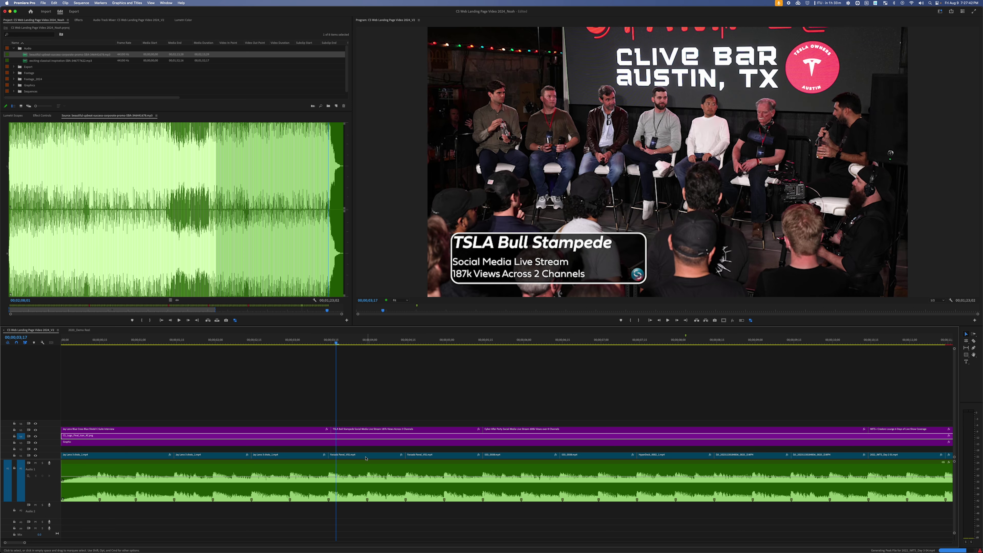
{"action": "left_click", "coordinate": [375, 347]}
{"action": "left_click_drag", "start_coordinate": [375, 347], "coordinate": [364, 346]}
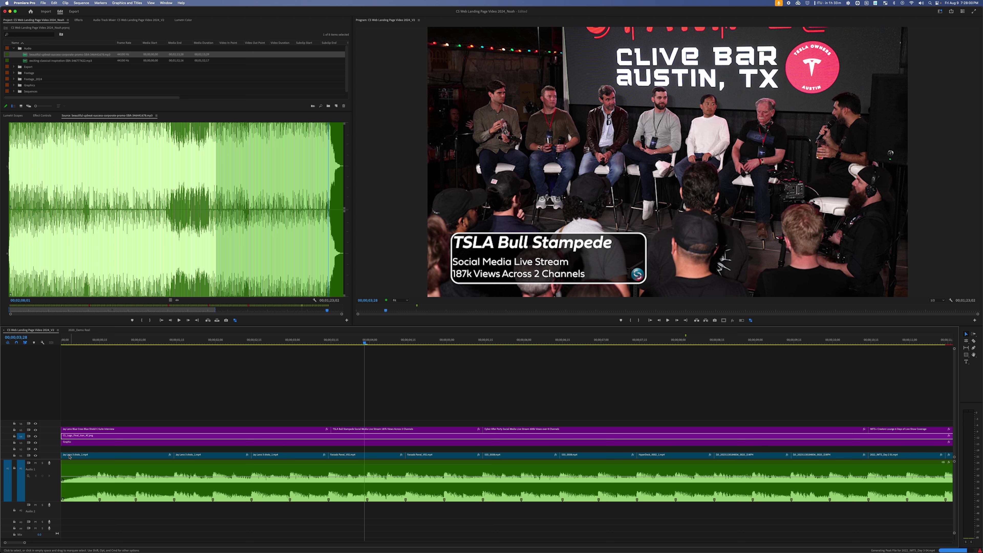
Preview the opening interview shot from about 00:00:00:07 to 00:00:01:07, and return to the sequence start.
{"action": "left_click", "coordinate": [77, 342]}
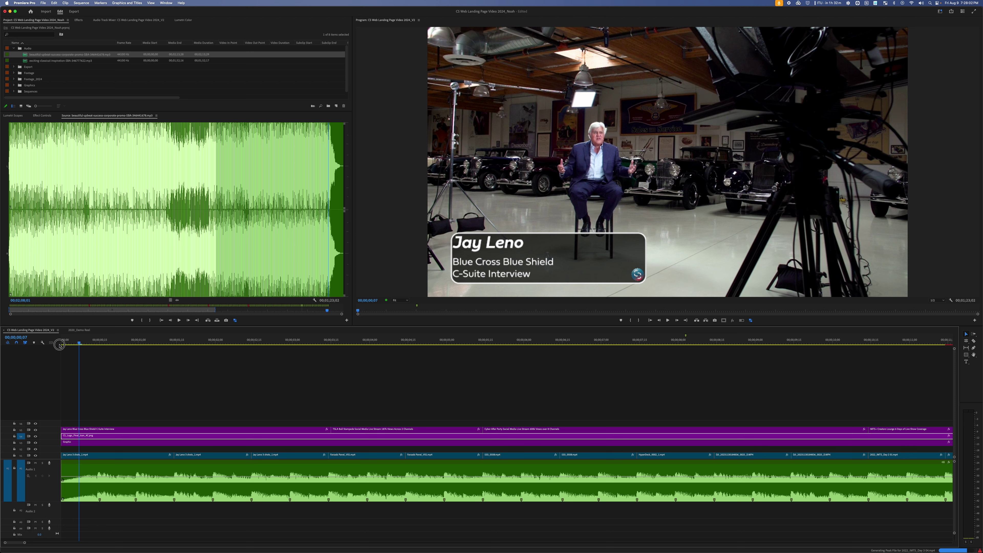
{"action": "key", "text": "space"}
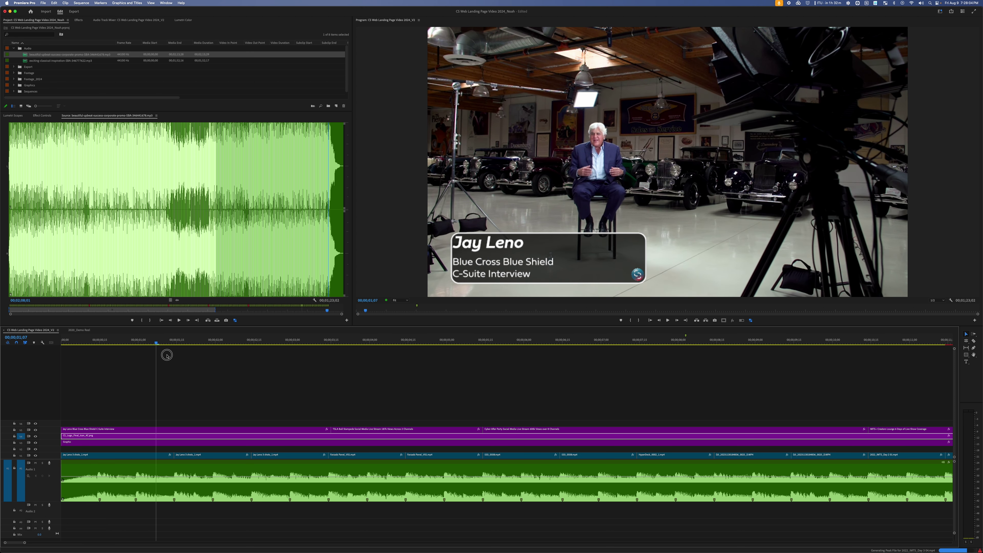
{"action": "key", "text": "j"}
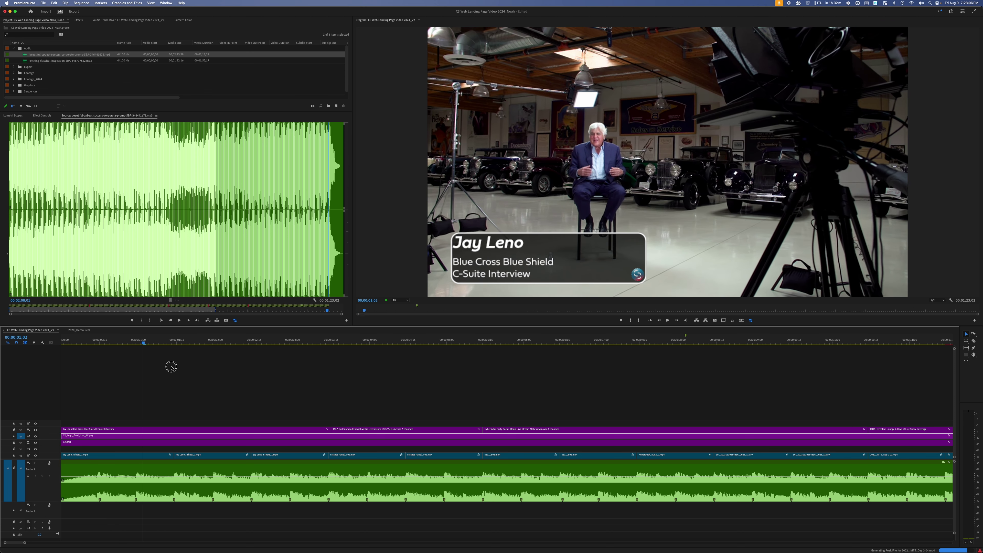
{"action": "key", "text": "Home"}
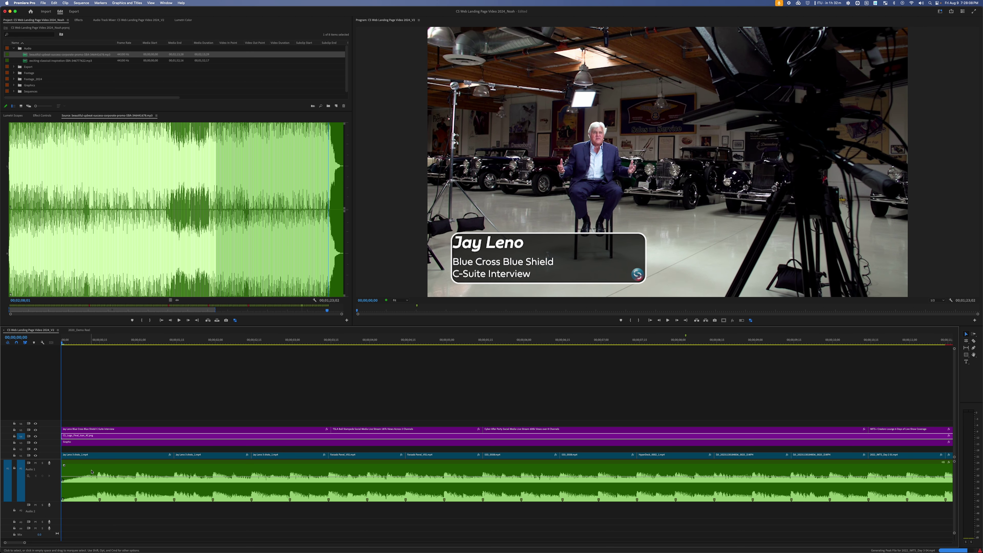
Roll the cut between the last two Kemper Sports clips onto the beat marker at about 00:00:19:12 and play it back.
{"action": "key", "text": "minus"}
{"action": "key", "text": "minus"}
{"action": "key", "text": "minus"}
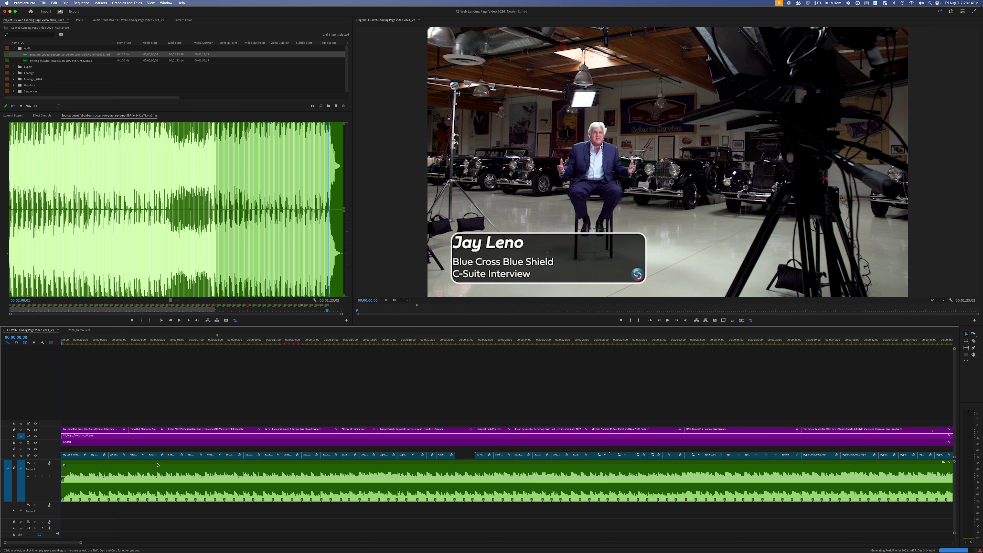
{"action": "left_click", "coordinate": [417, 341]}
{"action": "key", "text": "equal"}
{"action": "key", "text": "equal"}
{"action": "key", "text": "equal"}
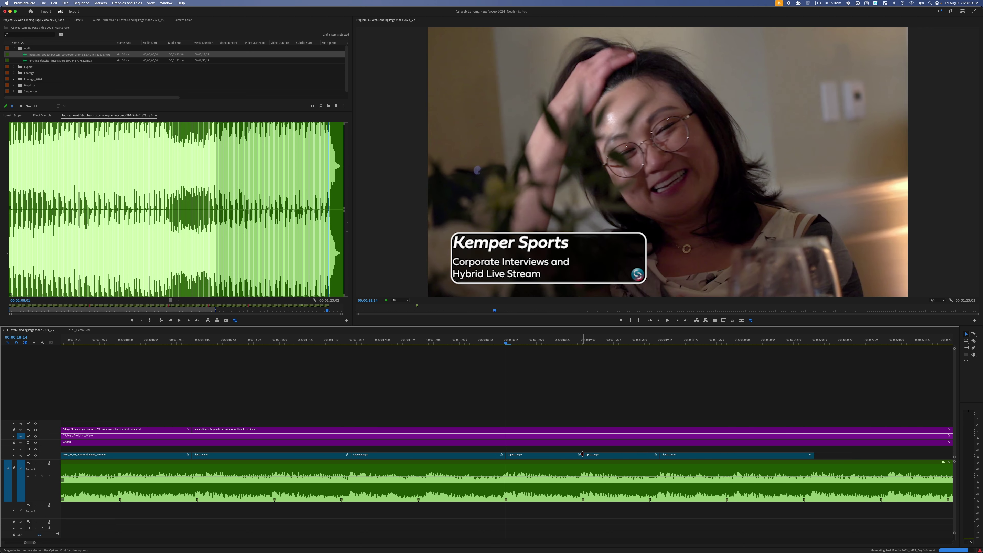
{"action": "key", "text": "n"}
{"action": "left_click_drag", "start_coordinate": [583, 455], "coordinate": [583, 455]}
{"action": "left_click_drag", "start_coordinate": [660, 455], "coordinate": [652, 455]}
{"action": "key", "text": "space"}
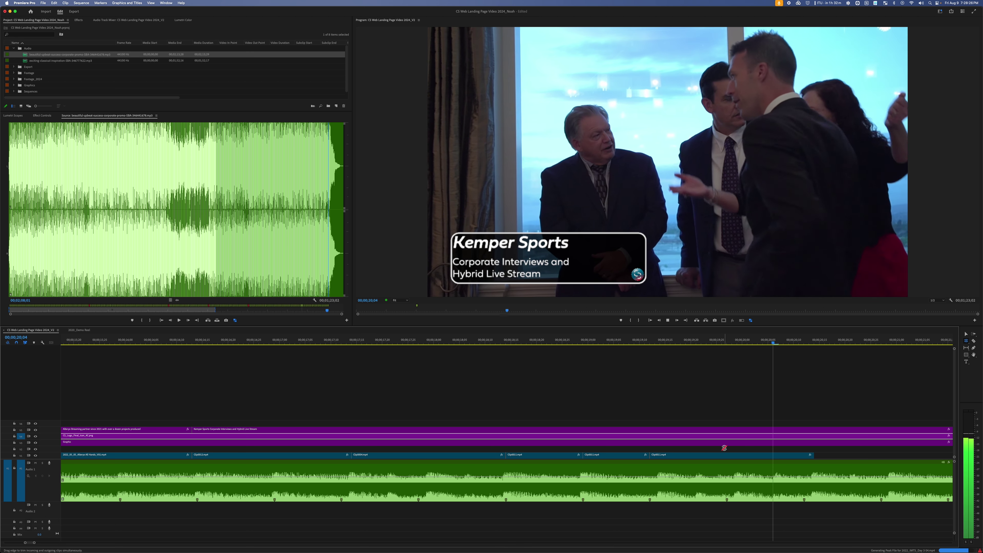
{"action": "key", "text": "space"}
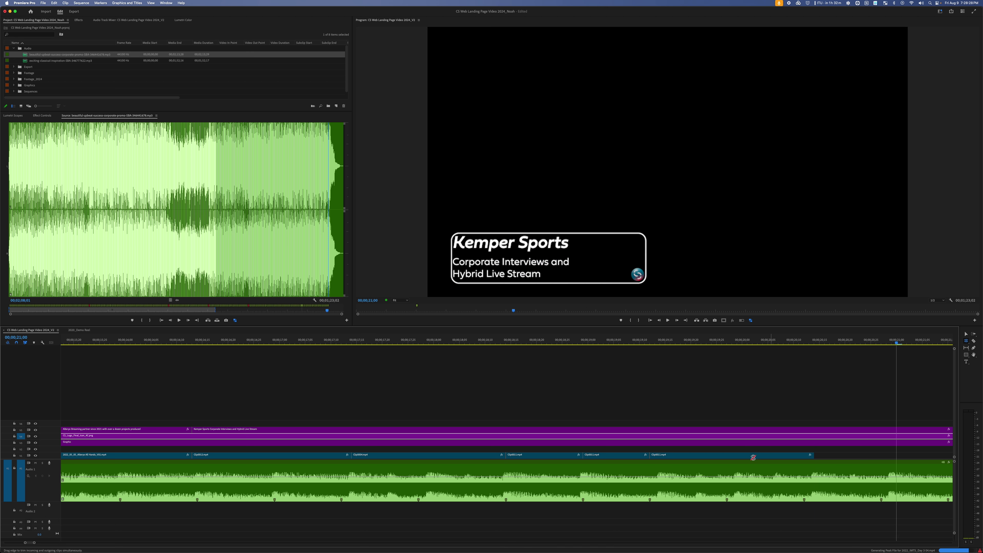
Trim the end of the last Kemper Sports clip before the gap back to the beat marker at 00:00:20:12.
{"action": "scroll", "coordinate": [753, 458], "scroll_direction": "right", "scroll_amount": 5}
{"action": "left_click_drag", "start_coordinate": [423, 455], "coordinate": [413, 456]}
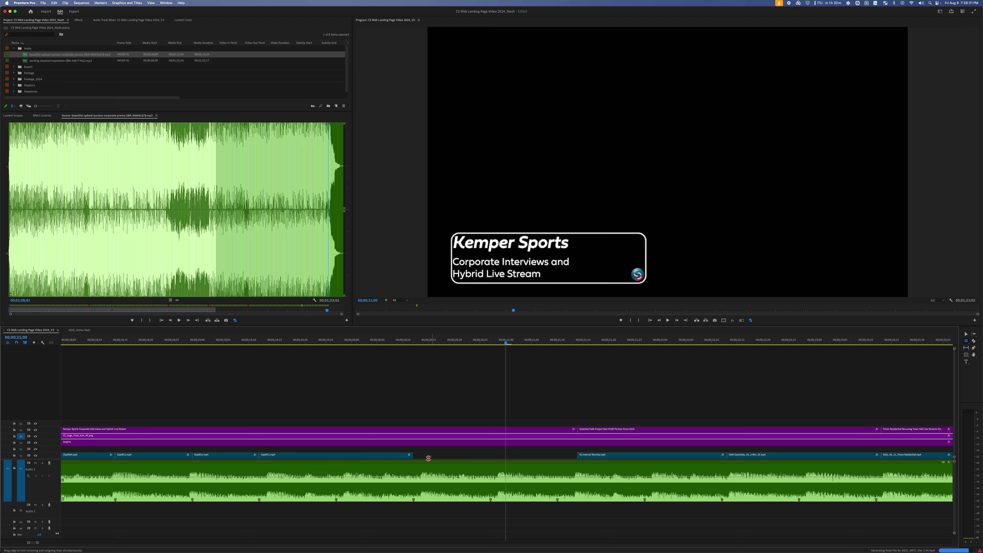
{"action": "left_click", "coordinate": [413, 455]}
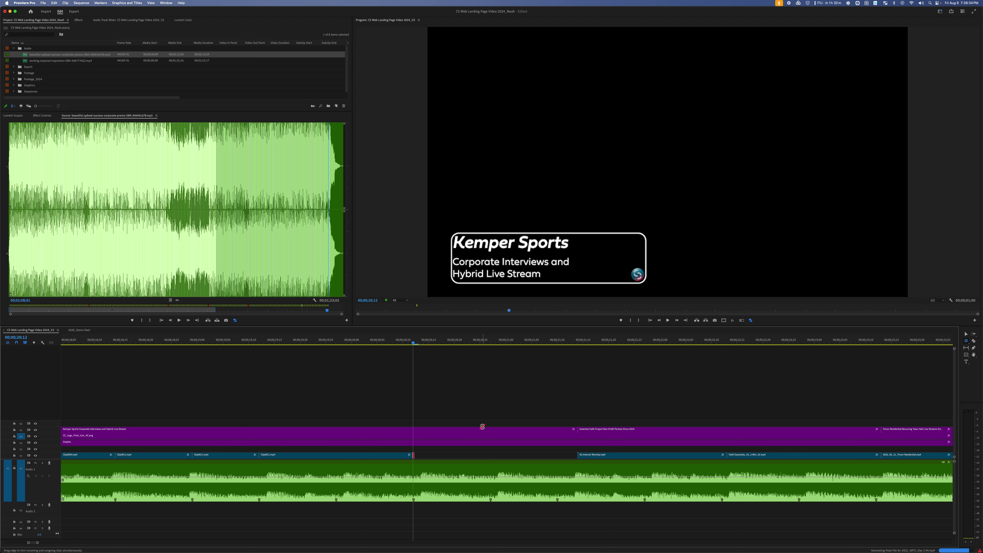
Roll the cut between the first two Kemper Sports clips onto the beat marker near 00:00:17:12, playing it back to check.
{"action": "key", "text": "minus"}
{"action": "key", "text": "minus"}
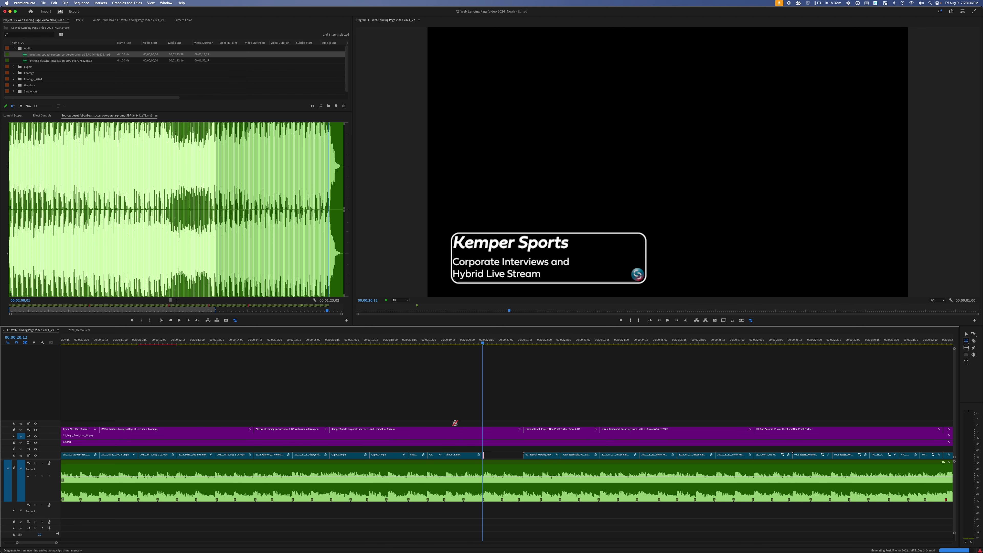
{"action": "scroll", "coordinate": [461, 418], "scroll_direction": "left", "scroll_amount": 2}
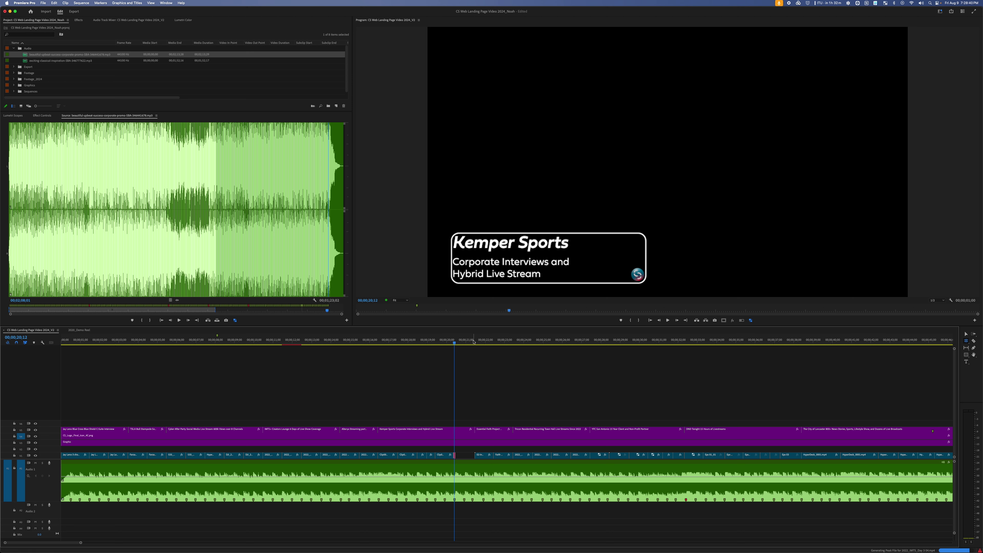
{"action": "key", "text": "minus"}
{"action": "left_click", "coordinate": [482, 338]}
{"action": "left_click_drag", "start_coordinate": [482, 338], "coordinate": [406, 355]}
{"action": "key", "text": "equal"}
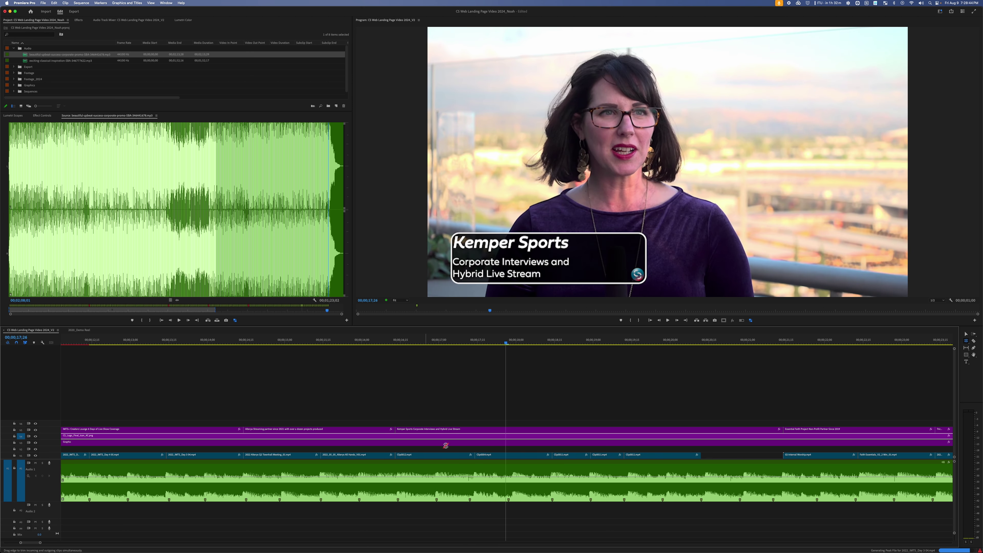
{"action": "left_click_drag", "start_coordinate": [475, 455], "coordinate": [466, 455]}
{"action": "key", "text": "Up"}
{"action": "key", "text": "="}
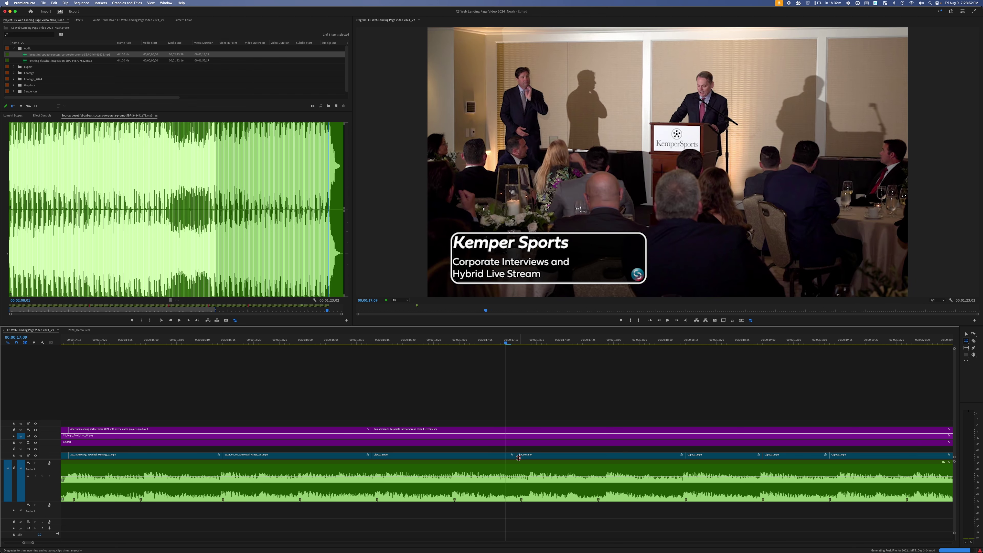
{"action": "key", "text": "space"}
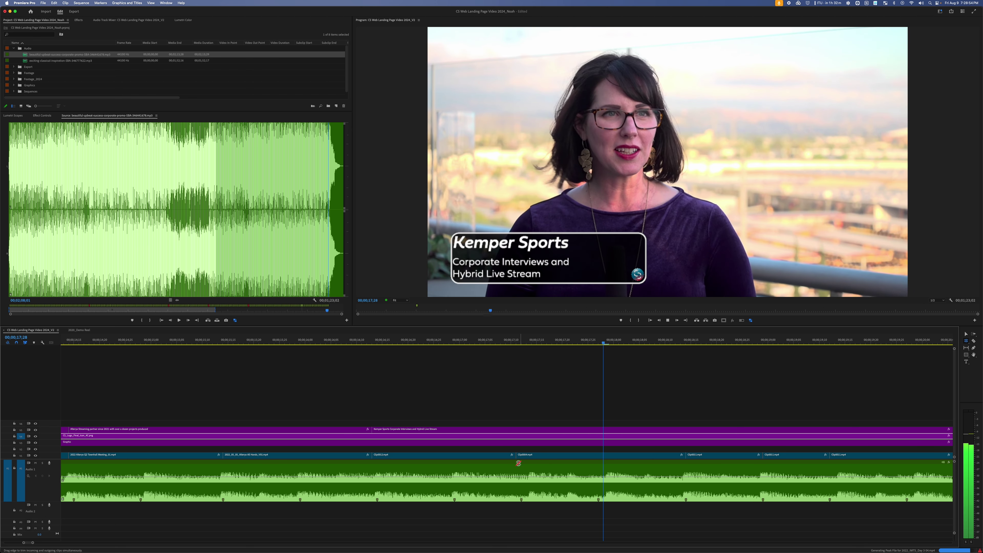
{"action": "key", "text": "space"}
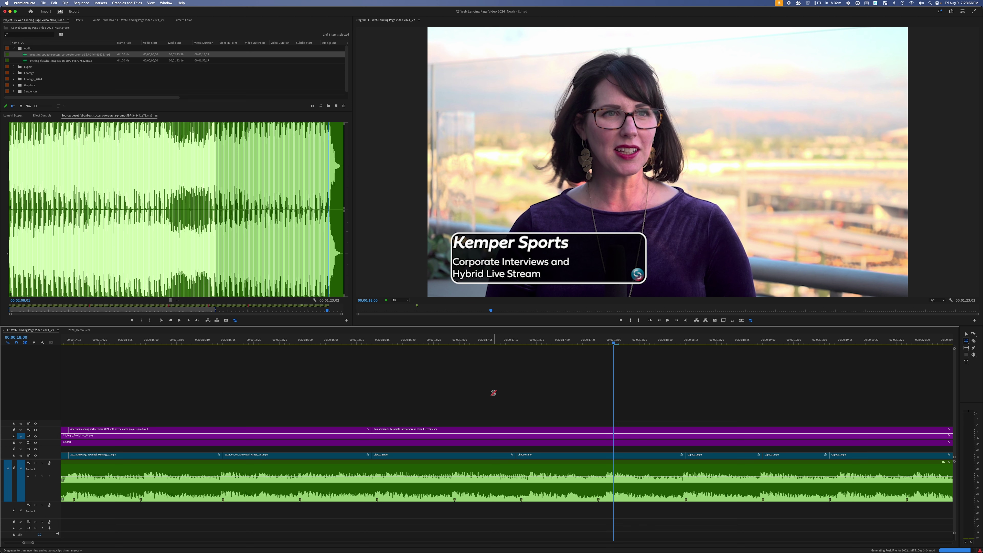
{"action": "left_click_drag", "start_coordinate": [517, 446], "coordinate": [523, 447]}
{"action": "left_click", "coordinate": [460, 342]}
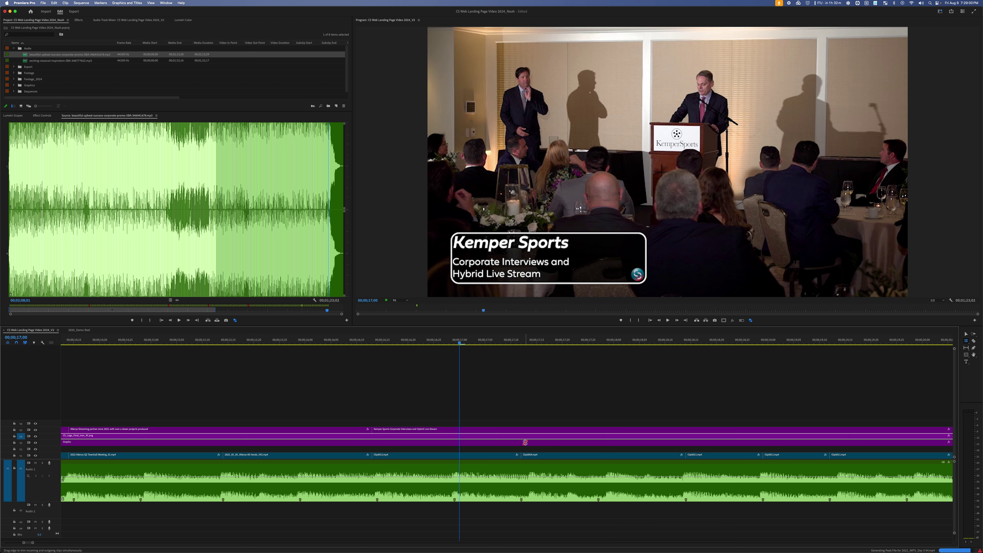
Try a ripple trim on the start of the opening interview clip with the Audio 1 track locked, and undo it.
{"action": "key", "text": "c"}
{"action": "key", "text": "backslash"}
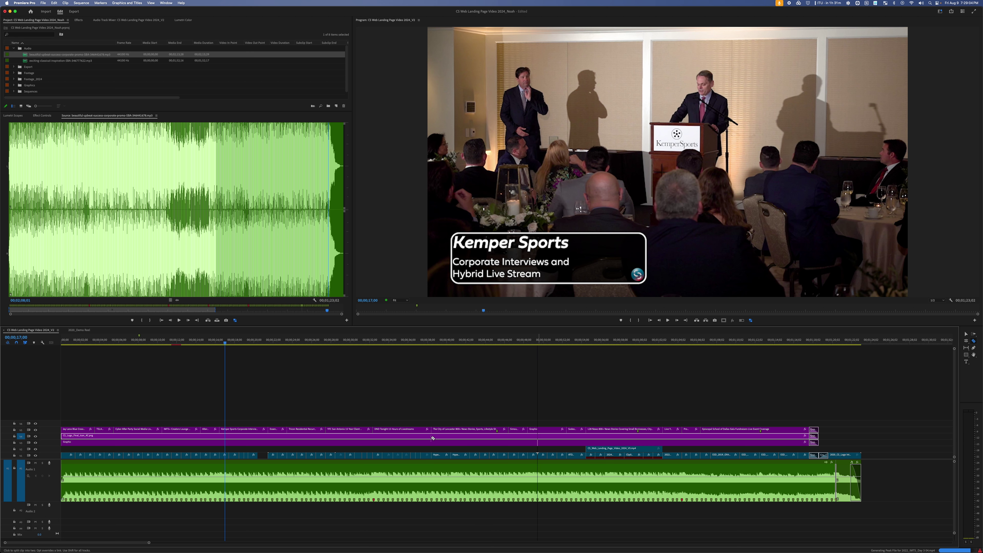
{"action": "key", "text": "Home"}
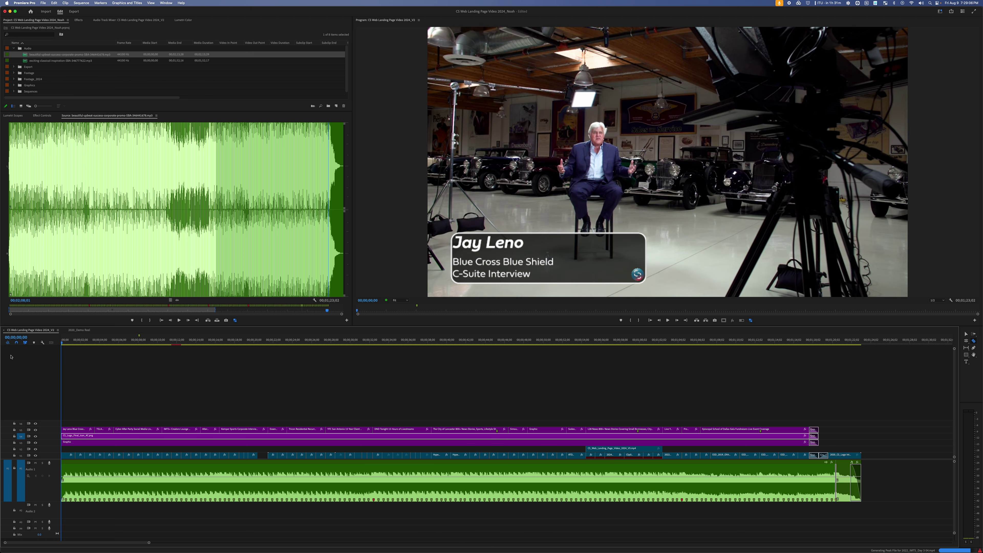
{"action": "key", "text": "backslash"}
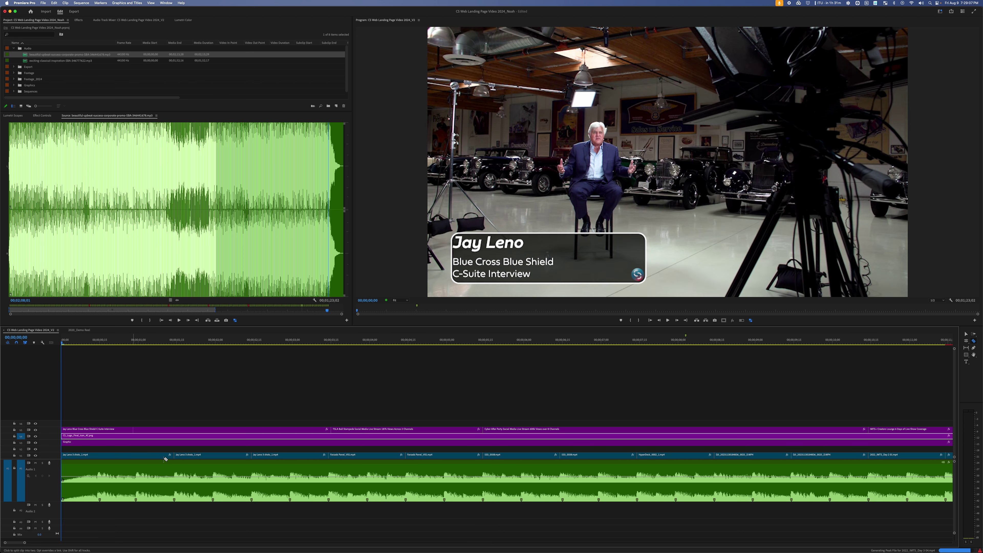
{"action": "key", "text": "b"}
{"action": "left_click", "coordinate": [65, 454]}
{"action": "left_click", "coordinate": [15, 467]}
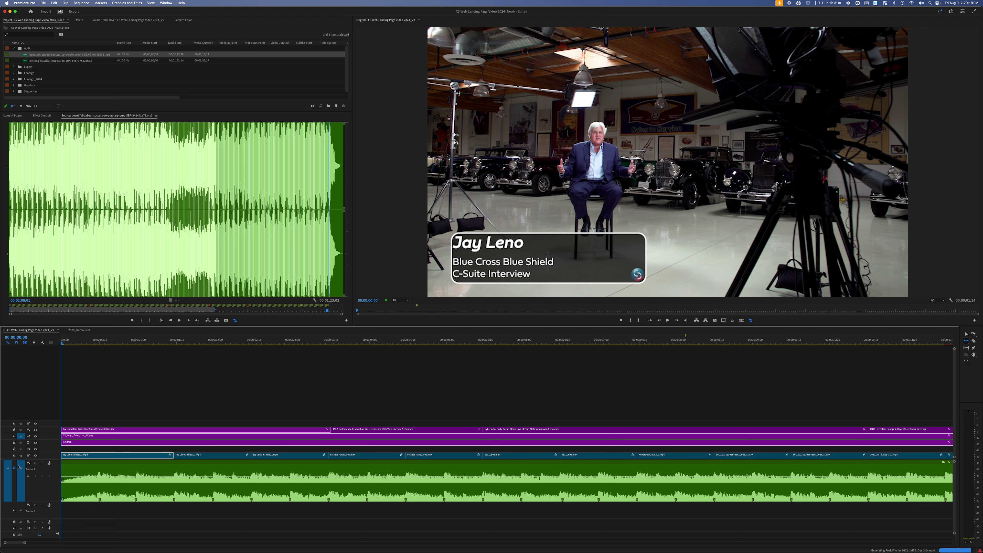
{"action": "left_click_drag", "start_coordinate": [63, 454], "coordinate": [68, 454]}
{"action": "key", "text": "super+z"}
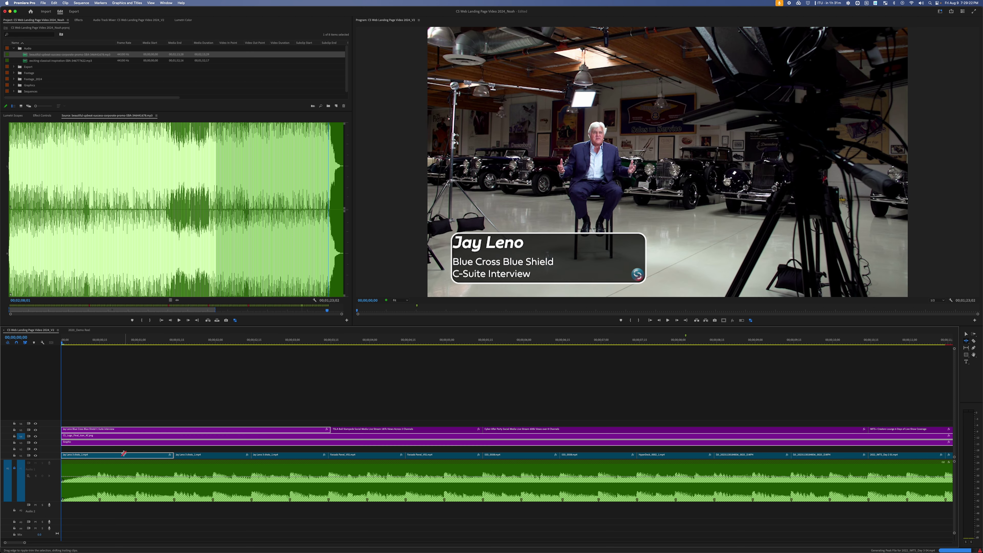
{"action": "key", "text": "backslash"}
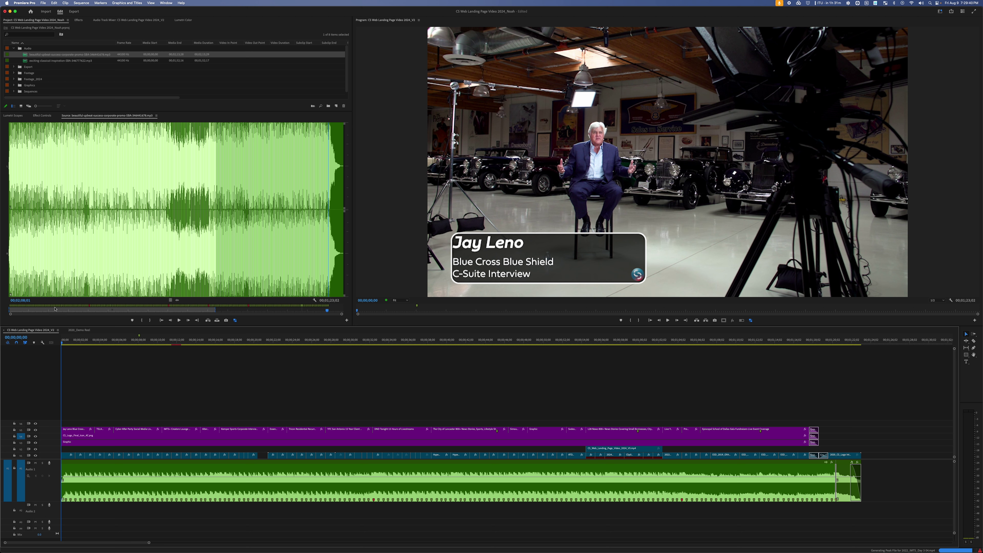
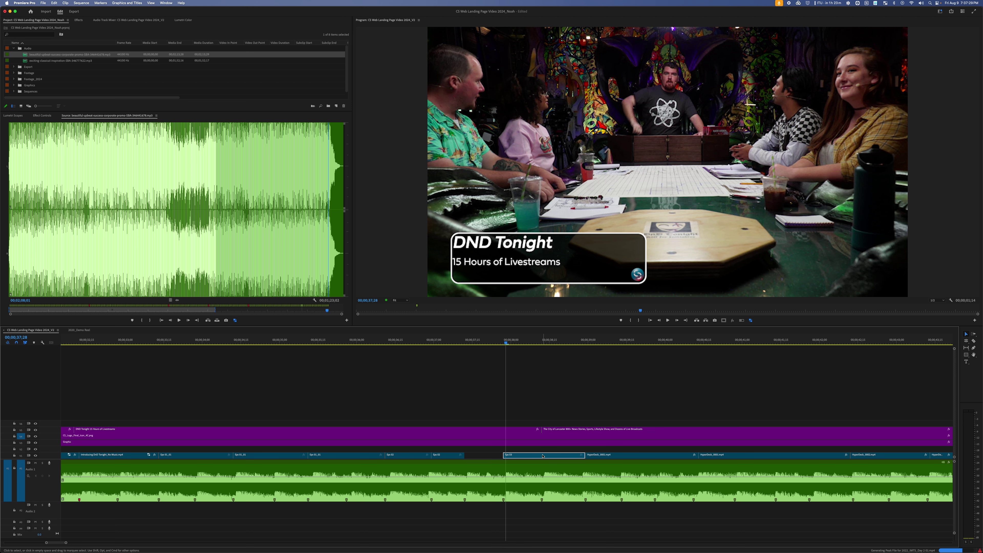
Extend the DND Tonight clip before the gap to the beat marker at about 00:00:37:28 and play back the section.
{"action": "left_click_drag", "start_coordinate": [530, 456], "coordinate": [502, 455]}
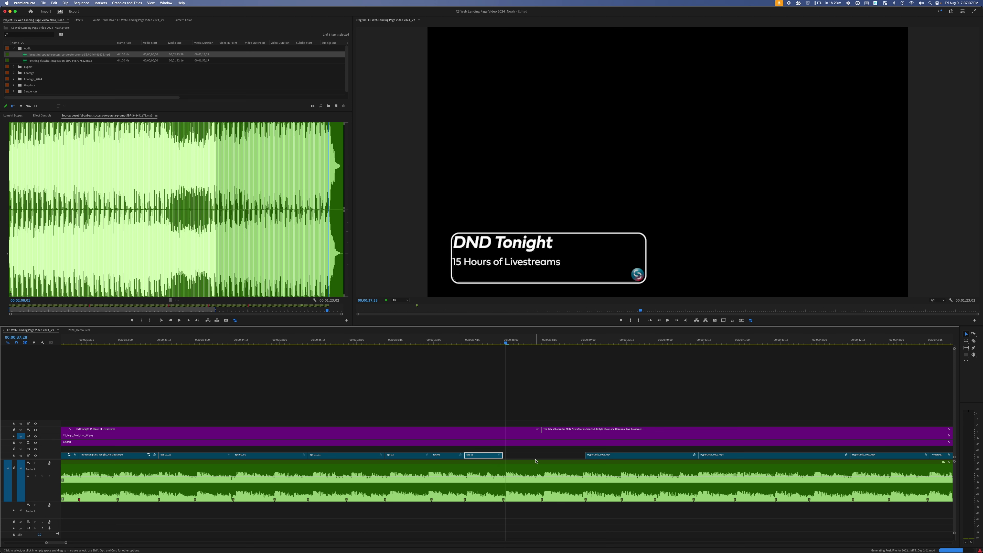
{"action": "left_click_drag", "start_coordinate": [482, 455], "coordinate": [541, 456]}
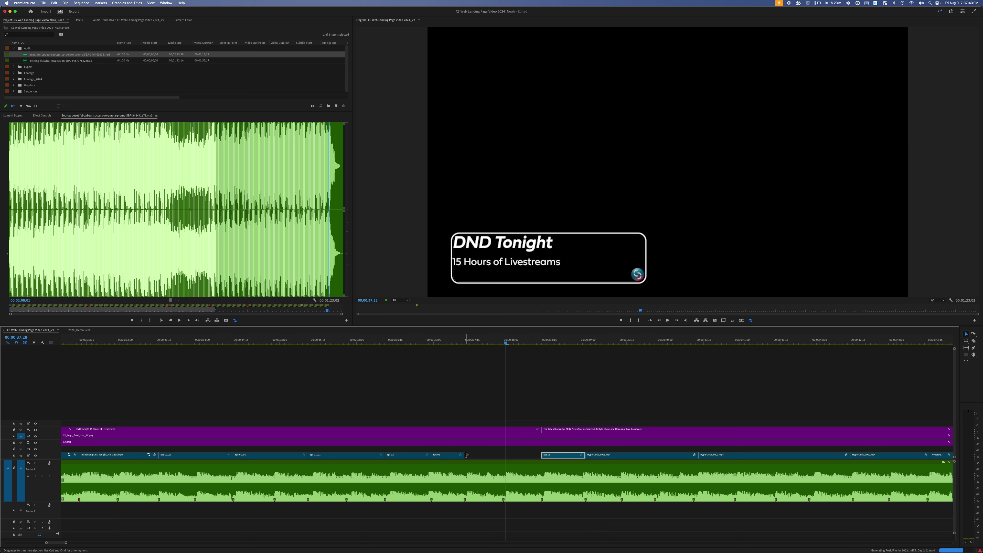
{"action": "left_click_drag", "start_coordinate": [465, 455], "coordinate": [504, 456]}
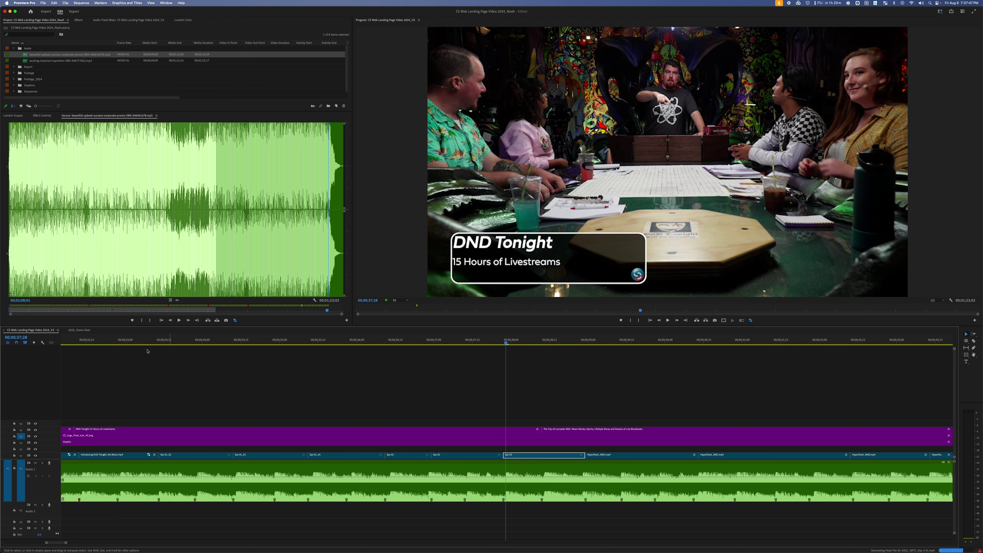
{"action": "left_click", "coordinate": [80, 342]}
{"action": "key", "text": "space"}
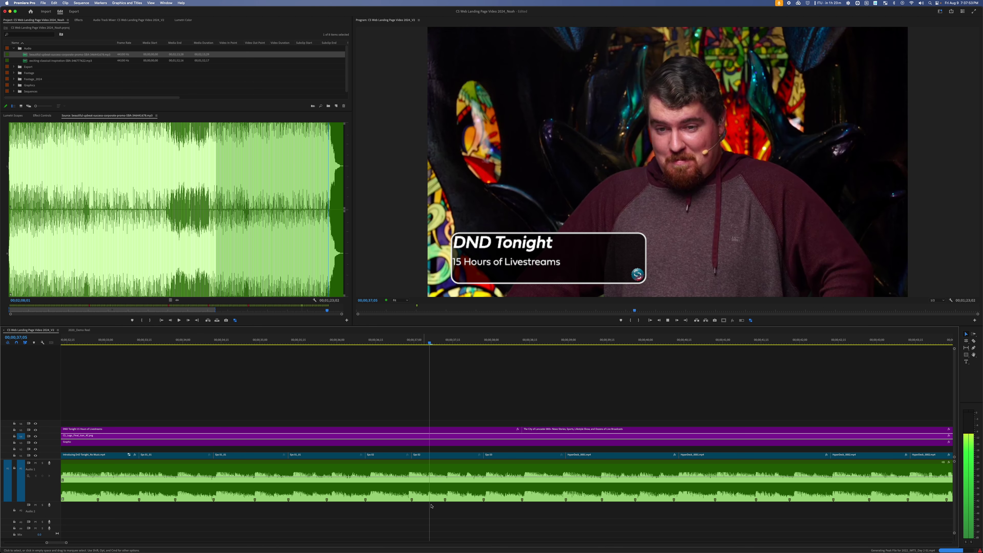
{"action": "key", "text": "space"}
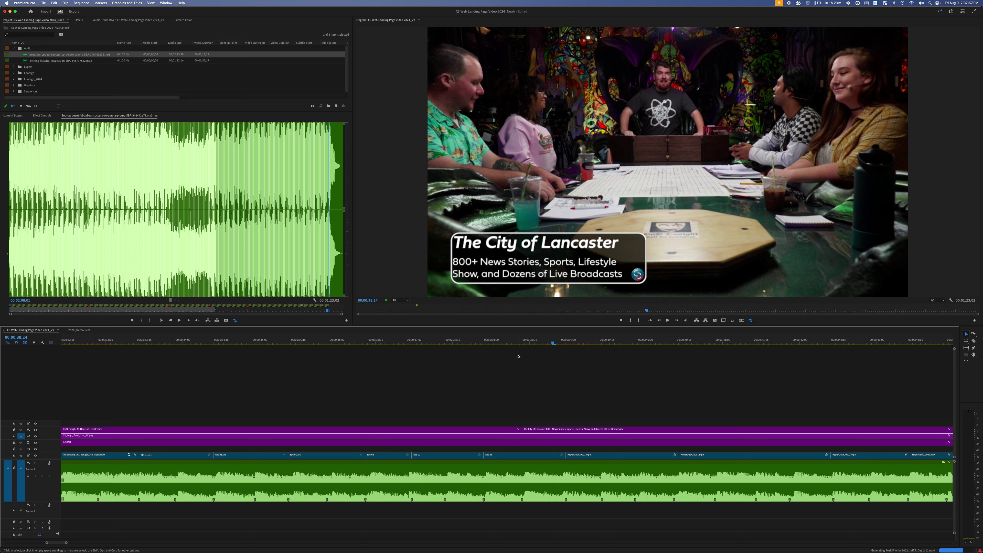
Try placing the second-to-last DND Tonight clip between 00:00:37:28 and 00:00:38:12, extending the clip before it to close the gap.
{"action": "left_click_drag", "start_coordinate": [517, 341], "coordinate": [522, 341]}
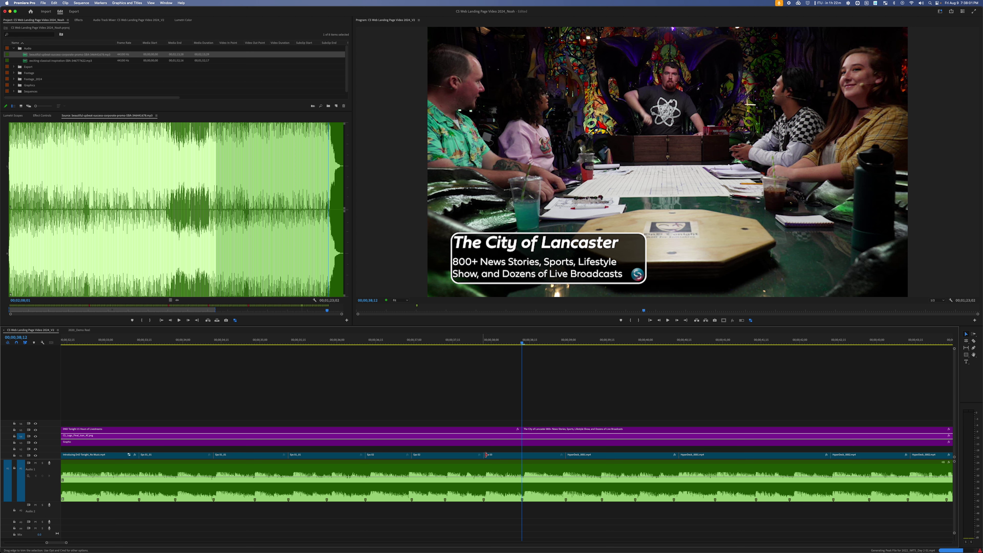
{"action": "mouse_move", "coordinate": [487, 454]}
{"action": "left_mouse_down"}
{"action": "mouse_move", "coordinate": [522, 454]}
{"action": "mouse_move", "coordinate": [472, 454]}
{"action": "mouse_move", "coordinate": [503, 456]}
{"action": "mouse_move", "coordinate": [473, 454]}
{"action": "mouse_move", "coordinate": [484, 456]}
{"action": "left_mouse_up"}
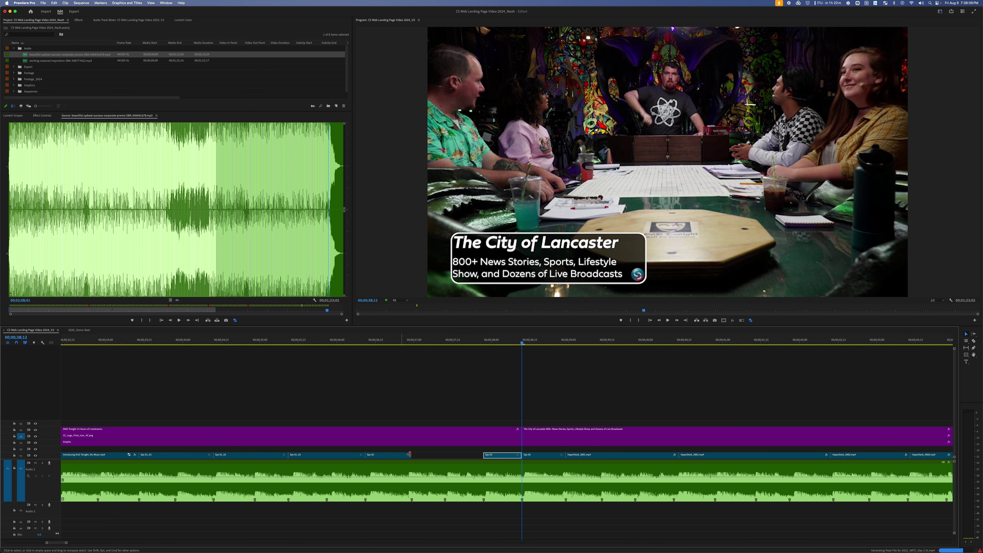
{"action": "left_click_drag", "start_coordinate": [413, 454], "coordinate": [448, 455]}
{"action": "left_click_drag", "start_coordinate": [504, 455], "coordinate": [483, 455]}
Play across the cut at the start of The City of Lancaster title and return to 00:00:38:12.
{"action": "left_click_drag", "start_coordinate": [333, 354], "coordinate": [524, 361]}
{"action": "key", "text": "shift+k"}
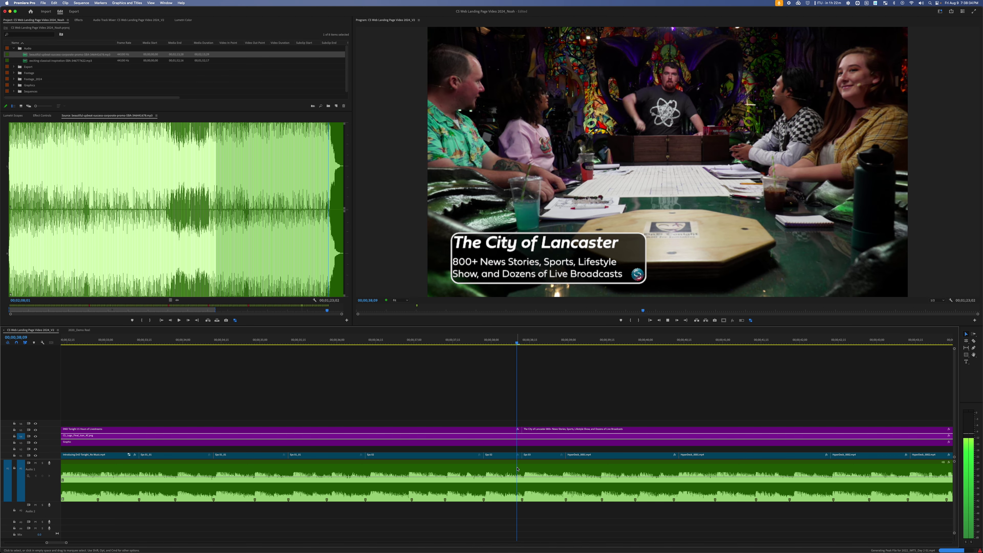
{"action": "key", "text": "space"}
{"action": "key", "text": "space"}
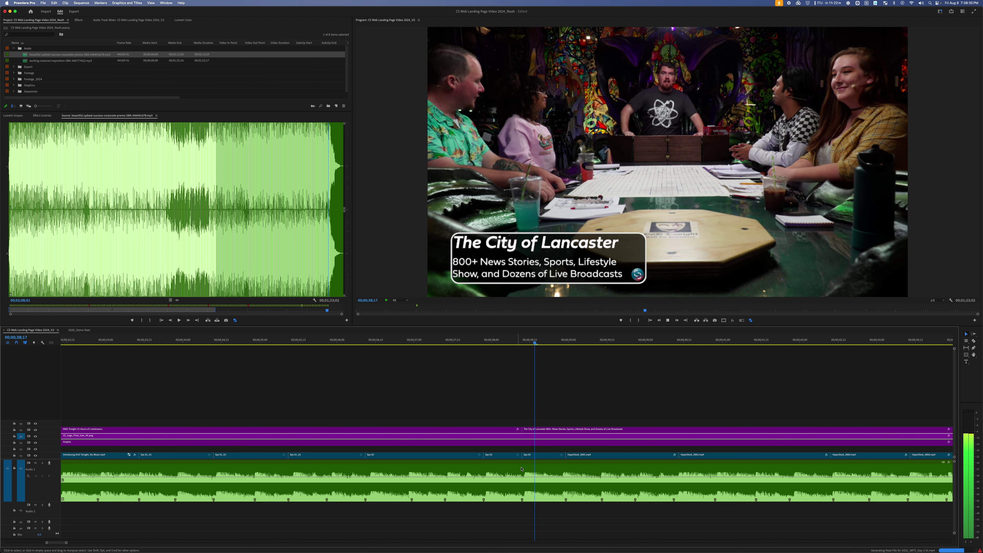
{"action": "left_click", "coordinate": [522, 340]}
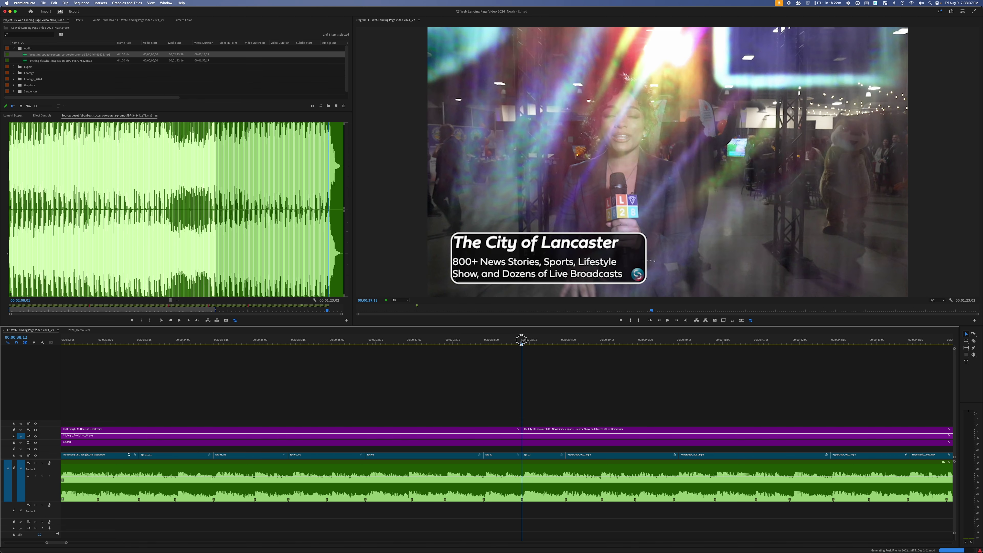
Place the DND Tonight wide shot from 00:00:37:13 to 00:00:38:12 and extend the following City of Lancaster clip back to meet it.
{"action": "left_click", "coordinate": [536, 456]}
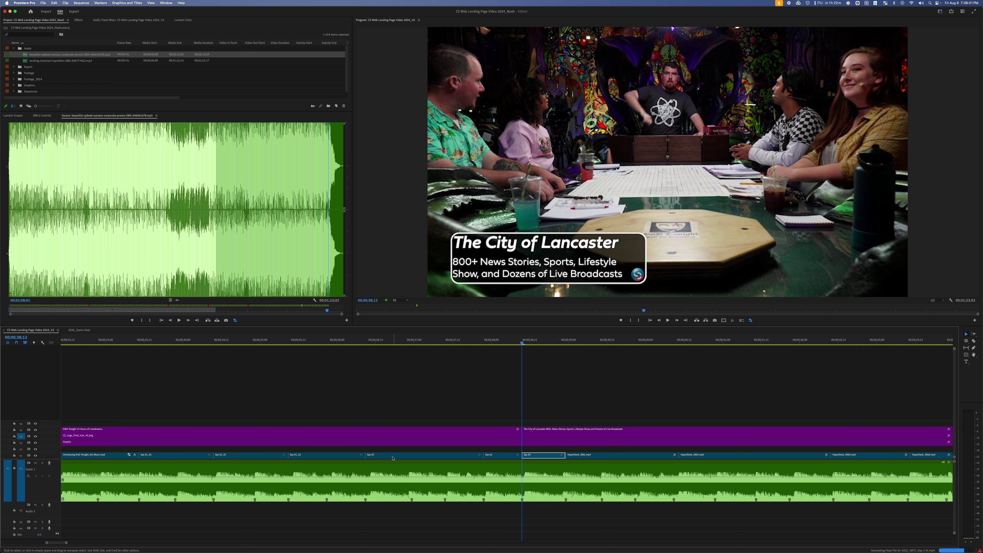
{"action": "left_click_drag", "start_coordinate": [471, 455], "coordinate": [416, 456]}
{"action": "left_click_drag", "start_coordinate": [542, 458], "coordinate": [444, 455]}
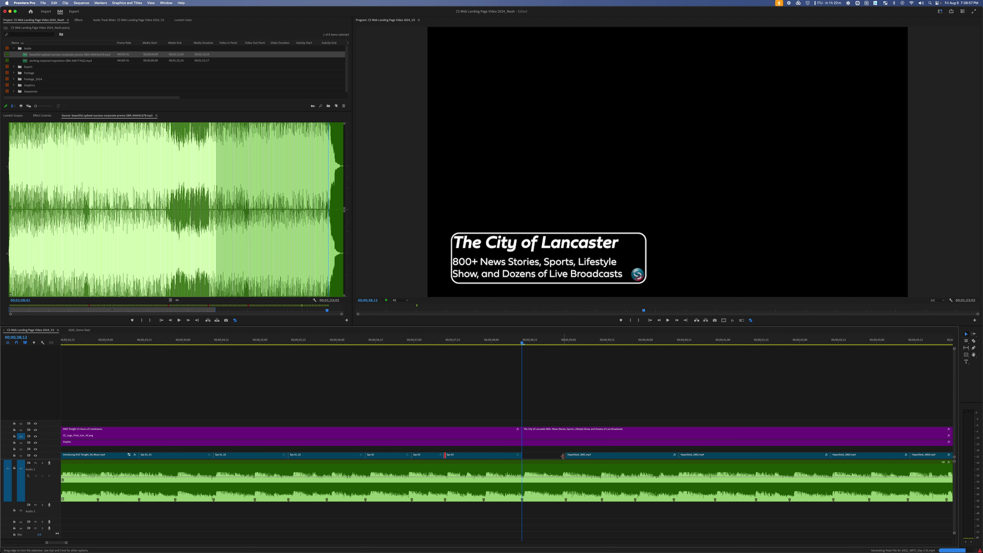
{"action": "key", "text": "minus"}
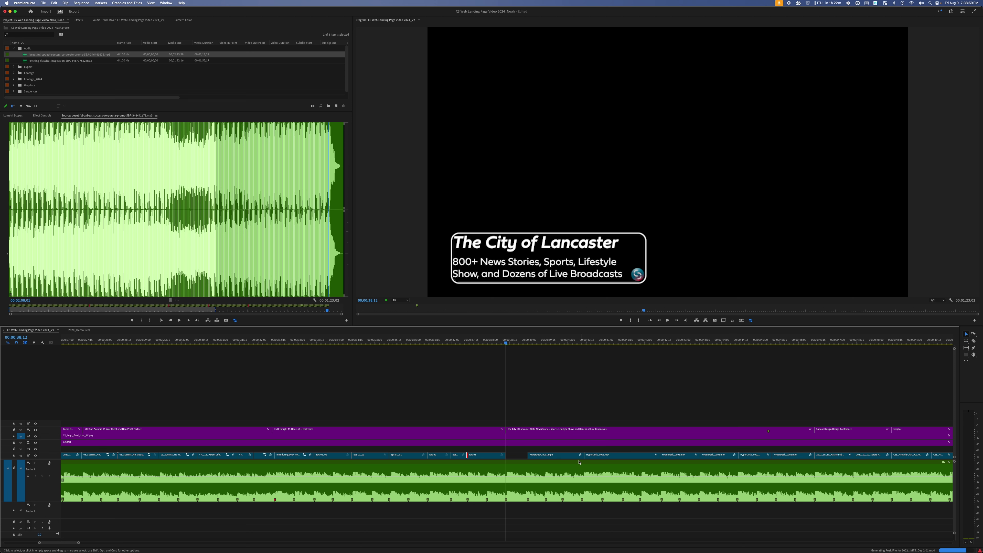
{"action": "left_click_drag", "start_coordinate": [546, 458], "coordinate": [583, 455]}
Play the sequence from 00:00:37:13 to about 00:00:41:08 to check the rearranged cuts against the beat.
{"action": "key", "text": "space"}
{"action": "left_click", "coordinate": [469, 339]}
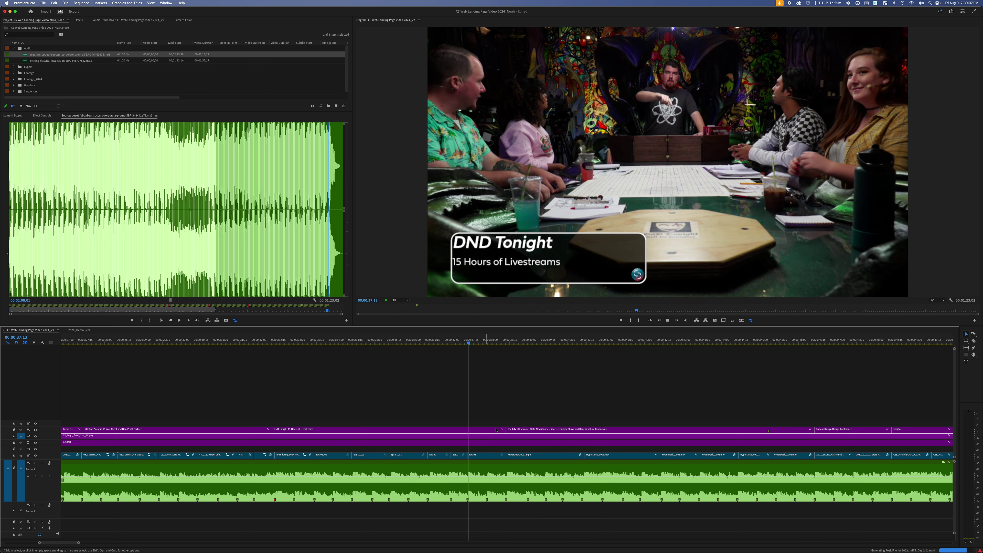
{"action": "key", "text": "space"}
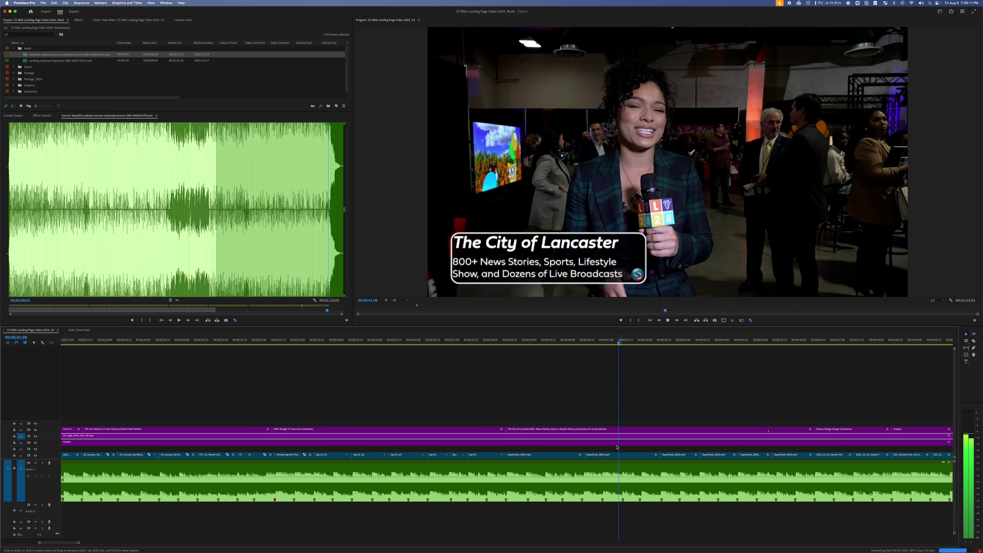
Roll the cut between the first two City of Lancaster clips slightly earlier and play back over the DND Tonight clips.
{"action": "key", "text": "space"}
{"action": "left_click_drag", "start_coordinate": [584, 454], "coordinate": [582, 454]}
{"action": "left_click", "coordinate": [447, 339]}
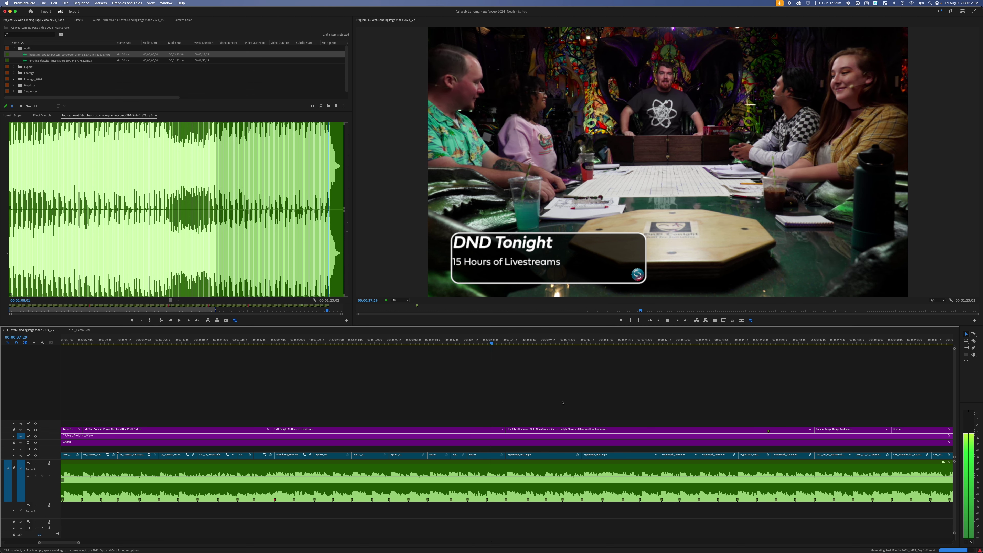
{"action": "key", "text": "space"}
Slip the second-to-last DND Tonight clip, around 00:00:37:10, to the single shot of the bearded man without moving it in time.
{"action": "left_click_drag", "start_coordinate": [423, 345], "coordinate": [465, 346]}
{"action": "key", "text": "equal"}
{"action": "key", "text": "equal"}
{"action": "key", "text": "equal"}
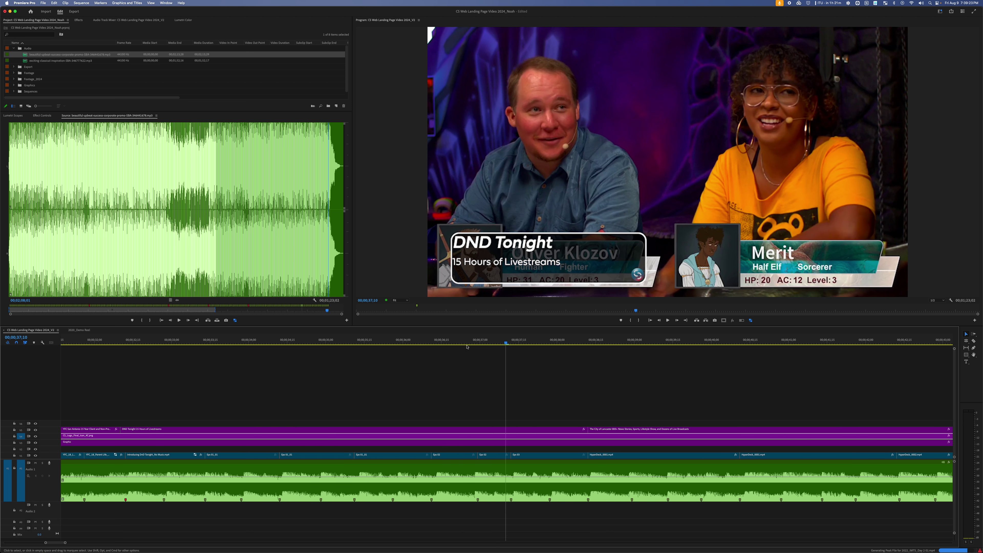
{"action": "left_click", "coordinate": [453, 456]}
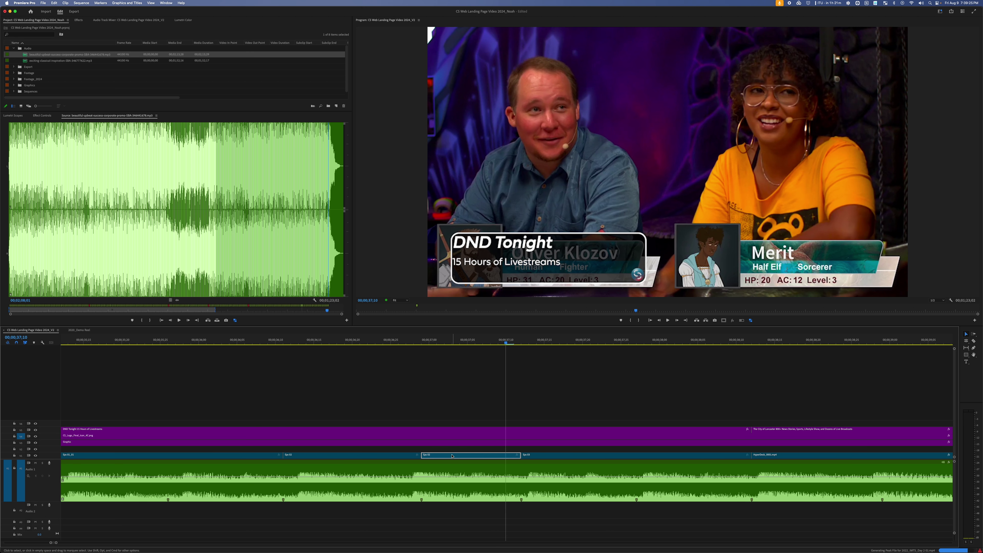
{"action": "left_click_drag", "start_coordinate": [459, 338], "coordinate": [505, 341]}
{"action": "left_click_drag", "start_coordinate": [488, 453], "coordinate": [505, 454]}
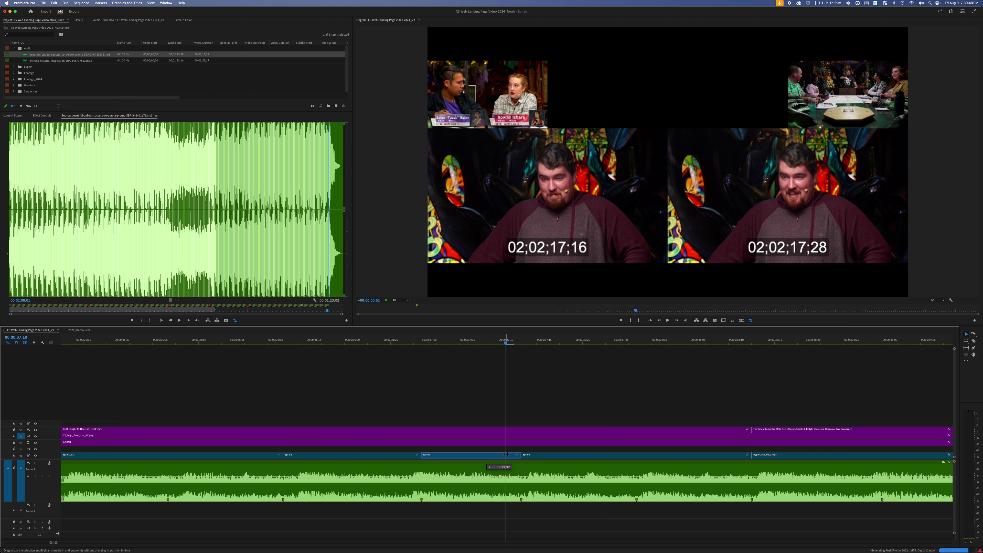
{"action": "left_click_drag", "start_coordinate": [505, 454], "coordinate": [506, 454]}
Play on to about 00:00:43:10 and roll the last four cuts between the City of Lancaster clips onto the beat markers.
{"action": "key", "text": "shift+k"}
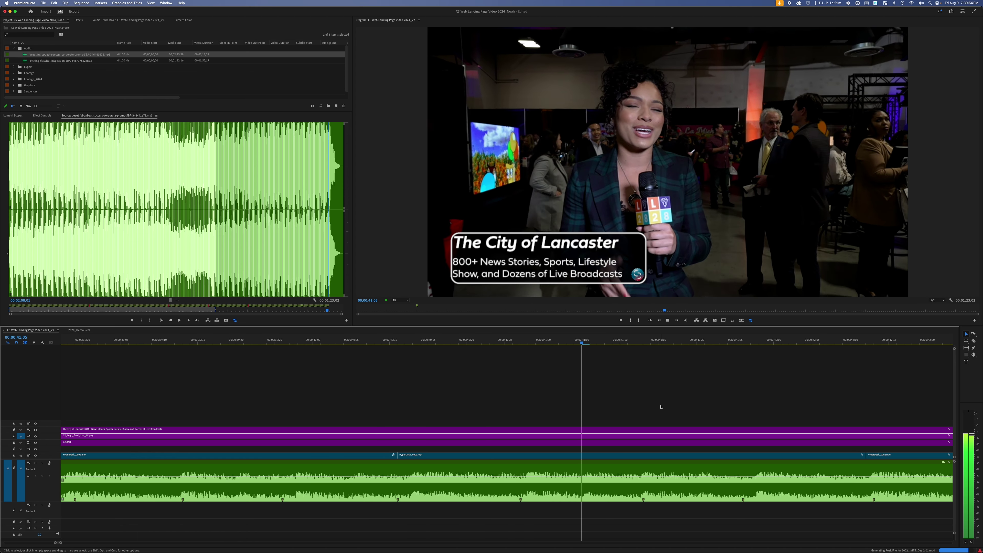
{"action": "key", "text": "minus"}
{"action": "key", "text": "minus"}
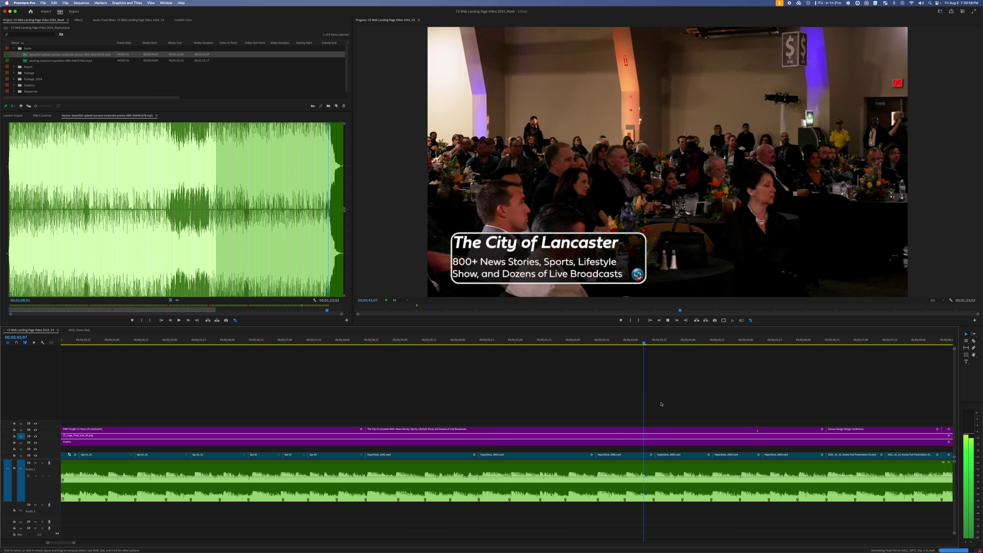
{"action": "key", "text": "space"}
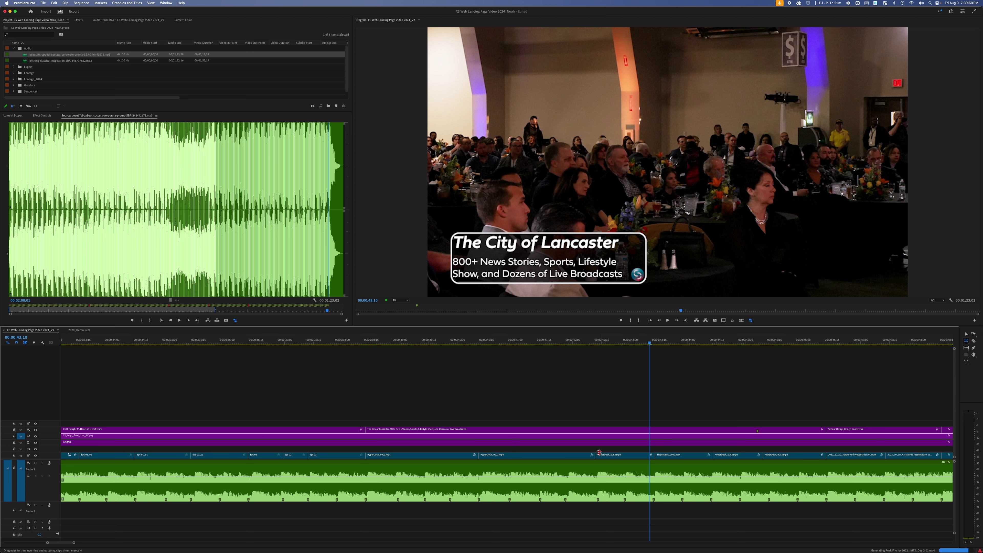
{"action": "left_click_drag", "start_coordinate": [600, 453], "coordinate": [594, 454]}
{"action": "left_click", "coordinate": [657, 454]}
{"action": "left_click_drag", "start_coordinate": [713, 456], "coordinate": [768, 456]}
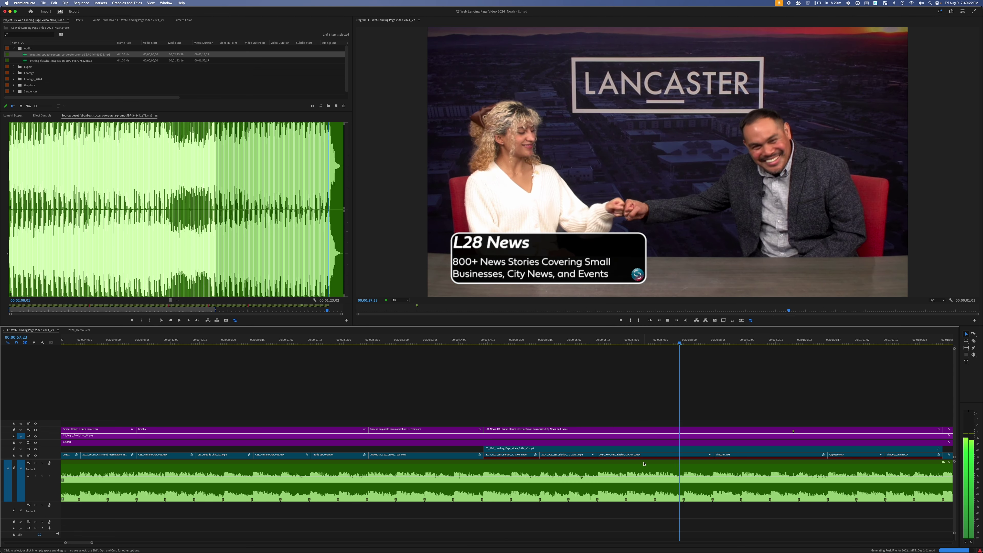
Roll the last L28 News cuts, including the one at the end of that section, onto the beat markers.
{"action": "key", "text": "space"}
{"action": "key", "text": "b"}
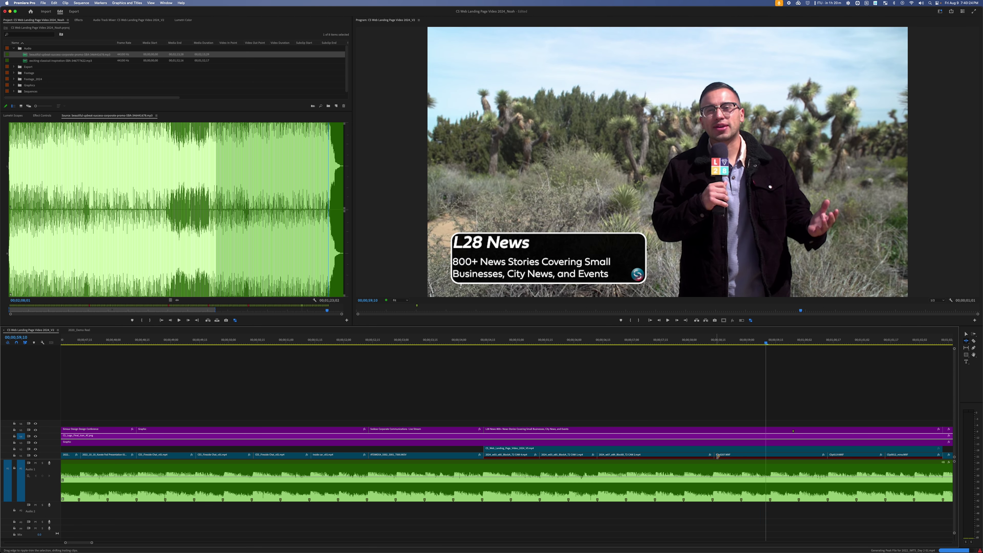
{"action": "left_click_drag", "start_coordinate": [714, 455], "coordinate": [713, 455]}
{"action": "scroll", "coordinate": [807, 454], "scroll_direction": "right", "scroll_amount": 5}
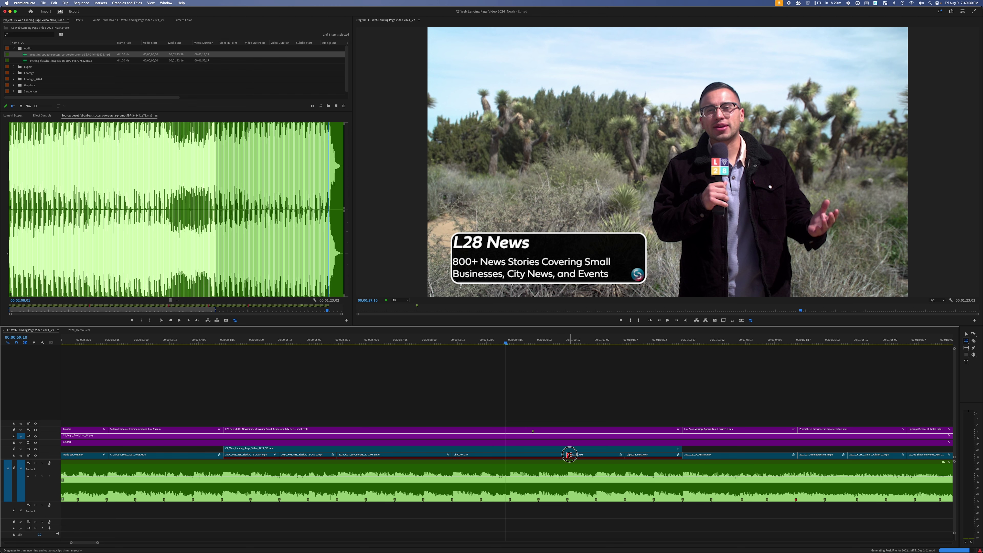
{"action": "left_click_drag", "start_coordinate": [568, 455], "coordinate": [568, 455]}
{"action": "left_click", "coordinate": [626, 455]}
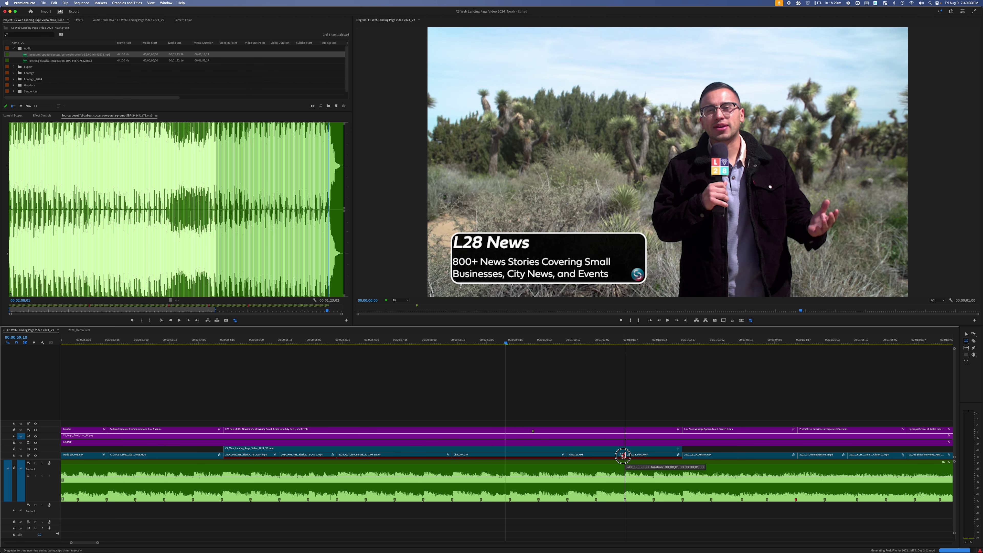
{"action": "left_click", "coordinate": [683, 455]}
Play through to about 00:01:07:09 and return to the second Prometheus Biosciences interview at 00:01:05:25.
{"action": "key", "text": "space"}
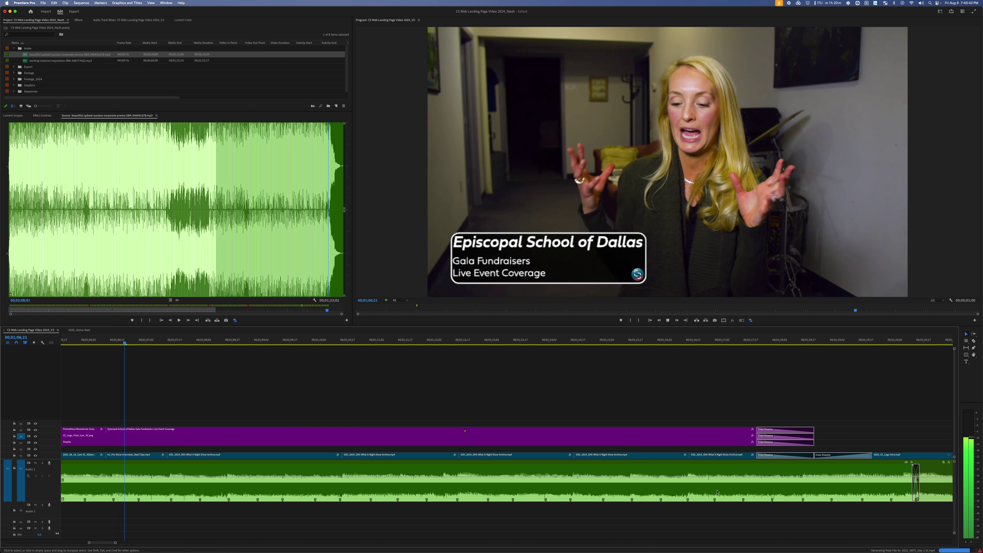
{"action": "key", "text": "space"}
{"action": "key", "text": "minus"}
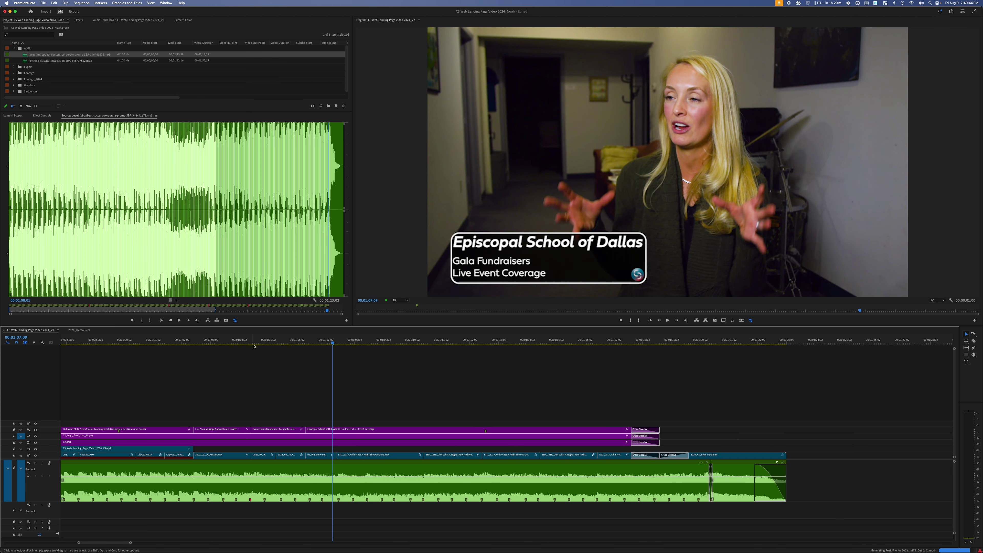
{"action": "left_click_drag", "start_coordinate": [254, 345], "coordinate": [290, 343]}
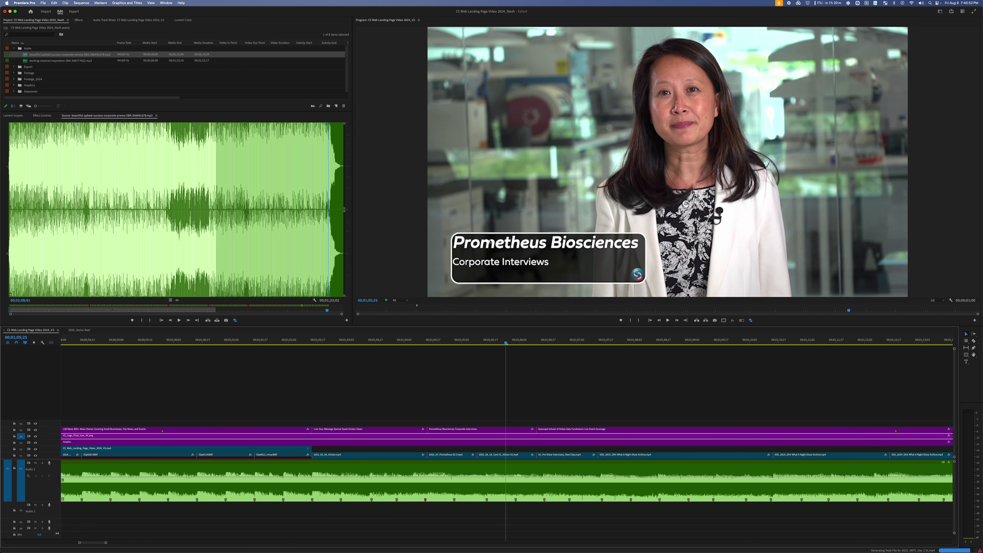
Show the effect settings of the second Prometheus Biosciences interview clip and set its scale to 102.
{"action": "left_click", "coordinate": [512, 455]}
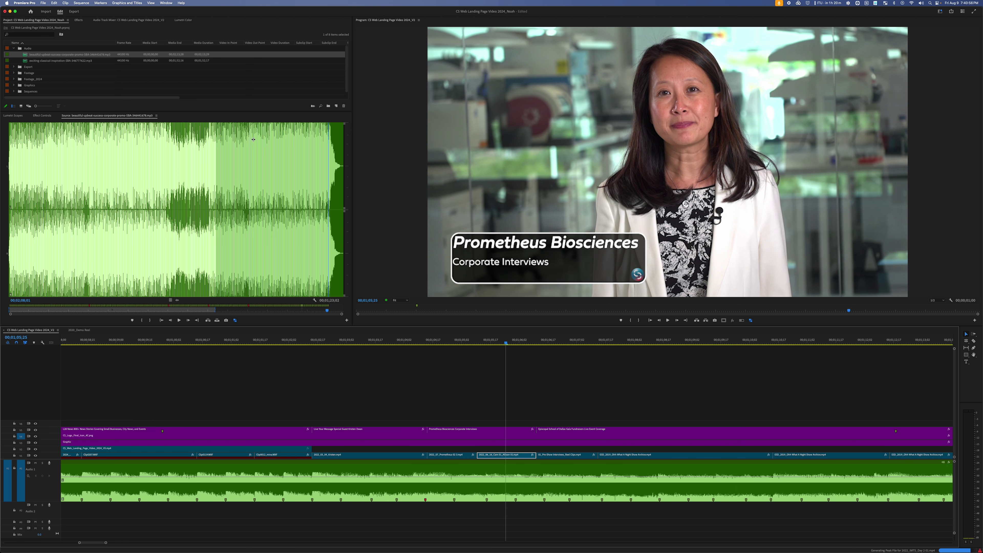
{"action": "left_click", "coordinate": [109, 20]}
{"action": "left_click", "coordinate": [42, 116]}
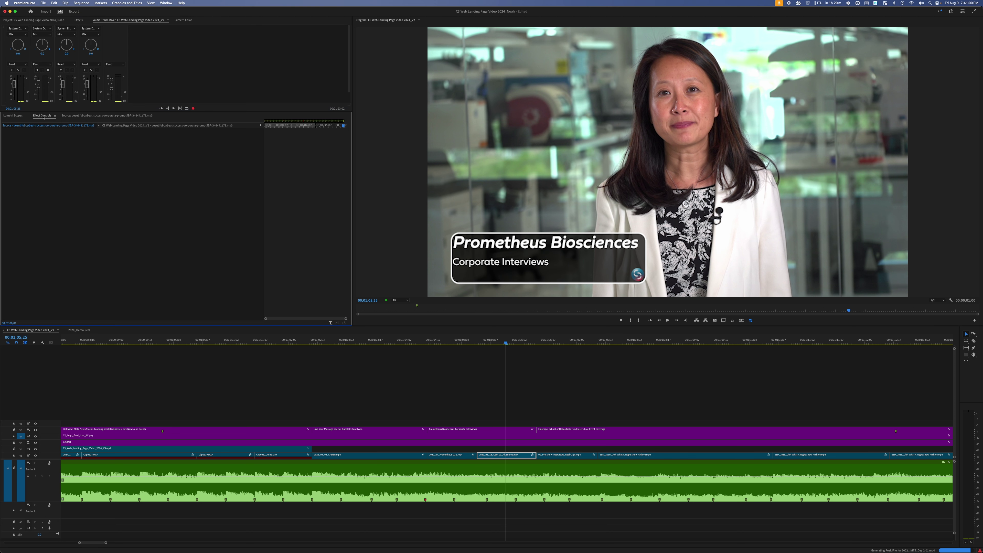
{"action": "left_click", "coordinate": [498, 455]}
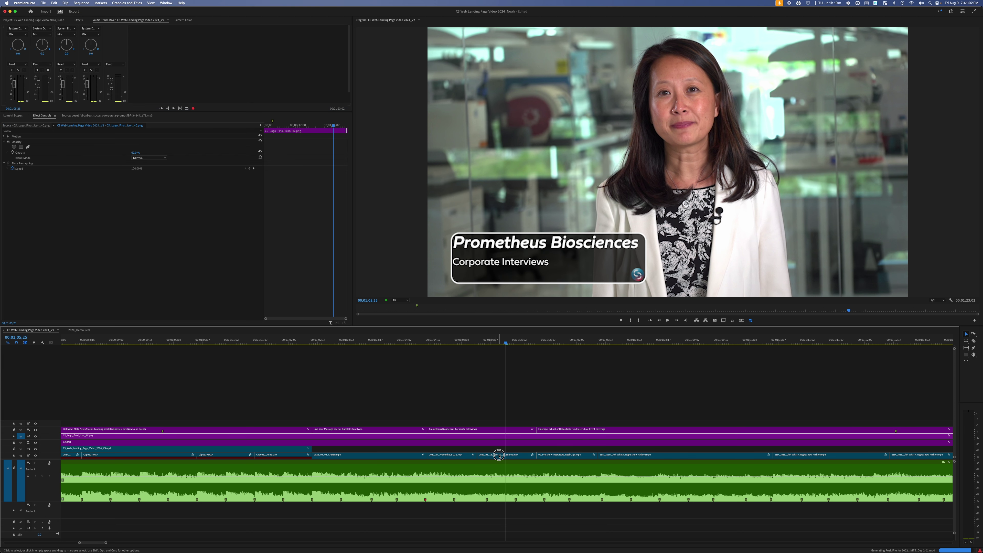
{"action": "left_click", "coordinate": [4, 137]}
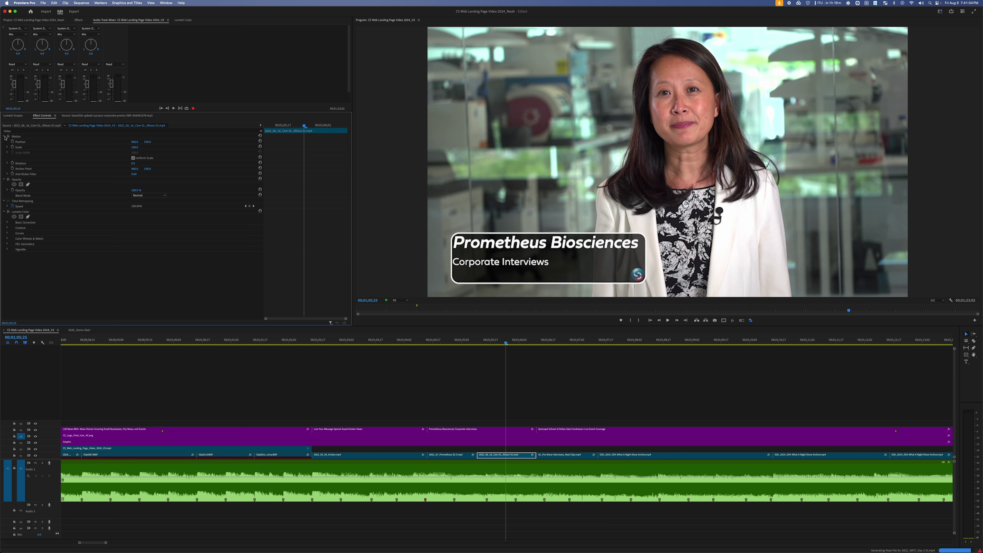
{"action": "left_click", "coordinate": [138, 147]}
{"action": "type", "text": "102"}
{"action": "key", "text": "Return"}
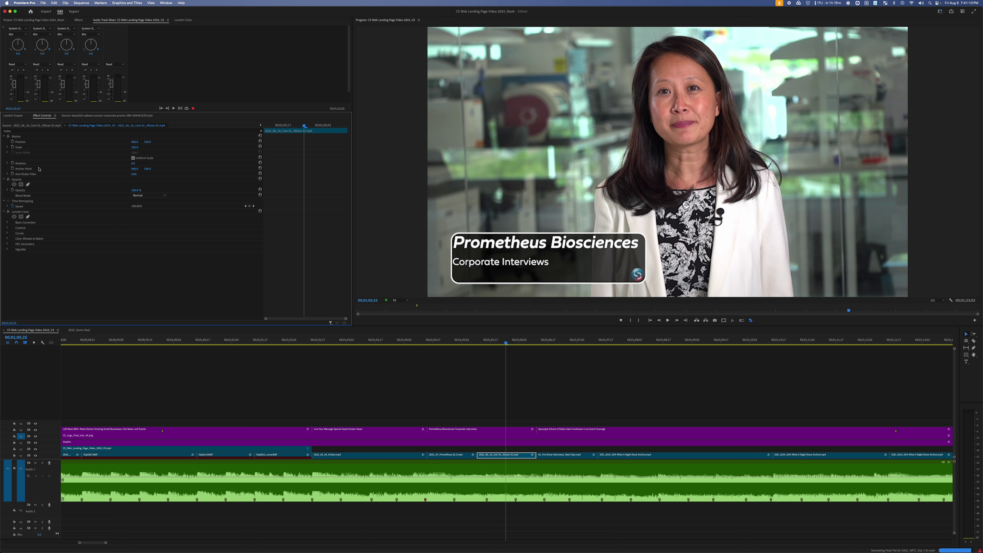
Straighten the second Prometheus Biosciences clip, trying a rotation of 1° and settling on 1.5°.
{"action": "left_click", "coordinate": [139, 163]}
{"action": "type", "text": "1"}
{"action": "key", "text": "Return"}
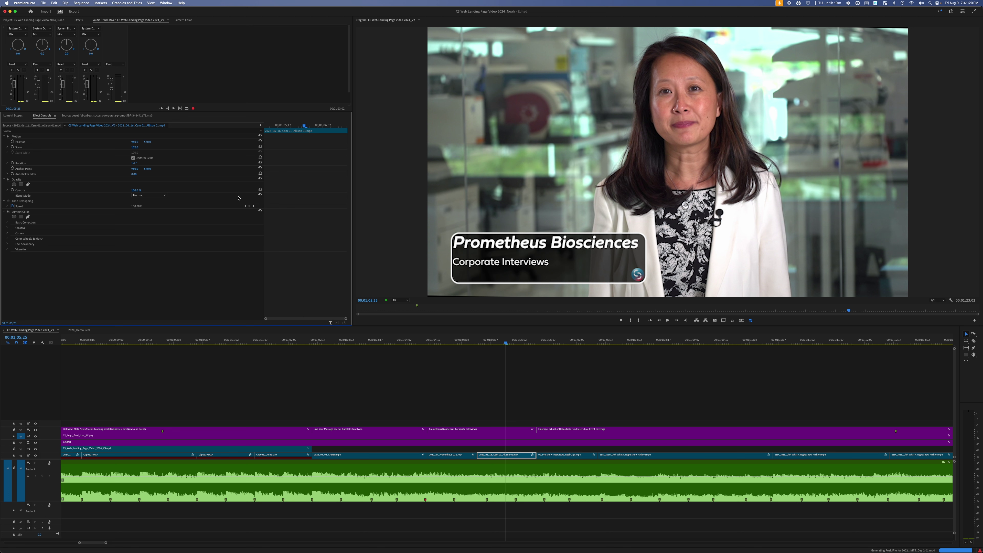
{"action": "left_click", "coordinate": [137, 166]}
{"action": "left_click", "coordinate": [139, 163]}
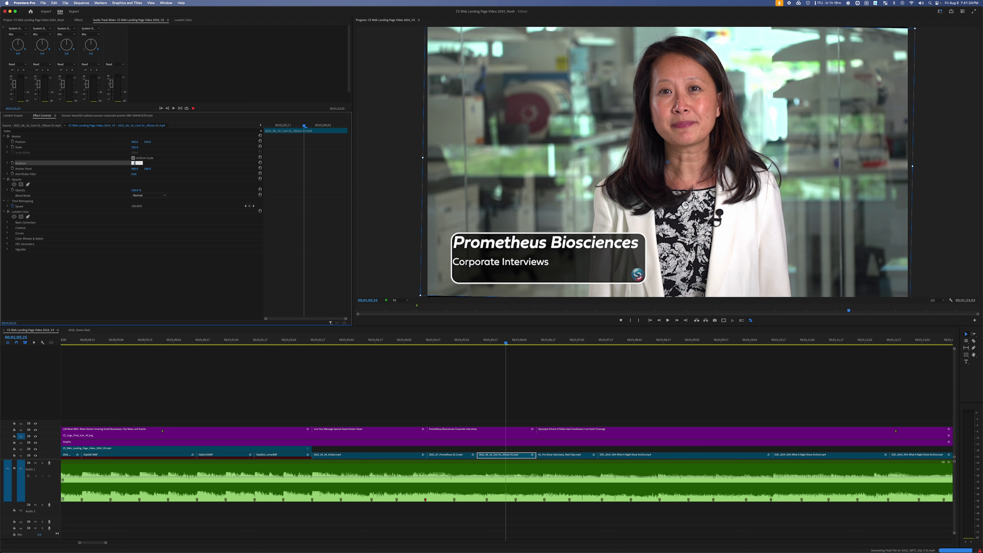
{"action": "type", "text": "1.5"}
{"action": "key", "text": "Return"}
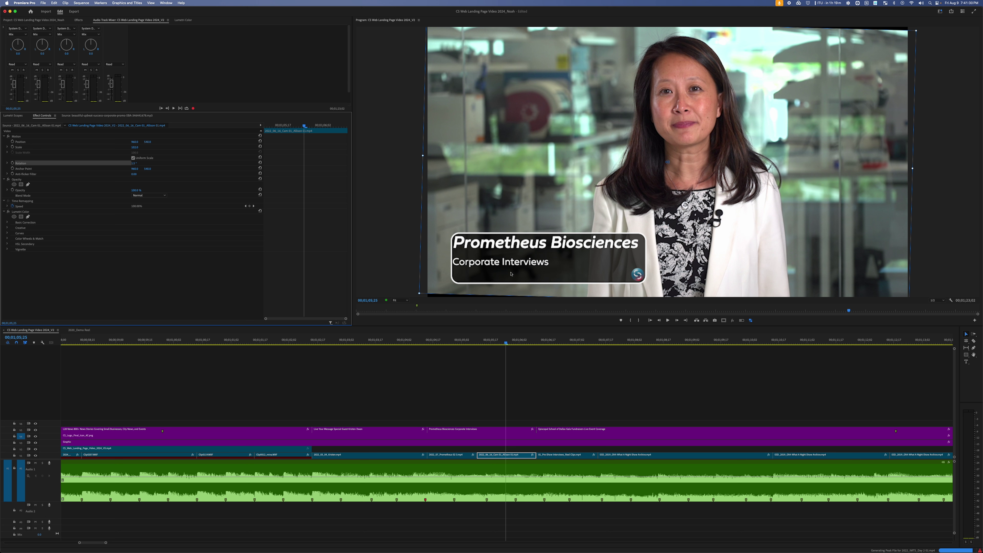
Set the rotated clip's scale to 105, try 104 and undo that last change.
{"action": "left_click", "coordinate": [138, 147]}
{"action": "type", "text": "105"}
{"action": "key", "text": "Return"}
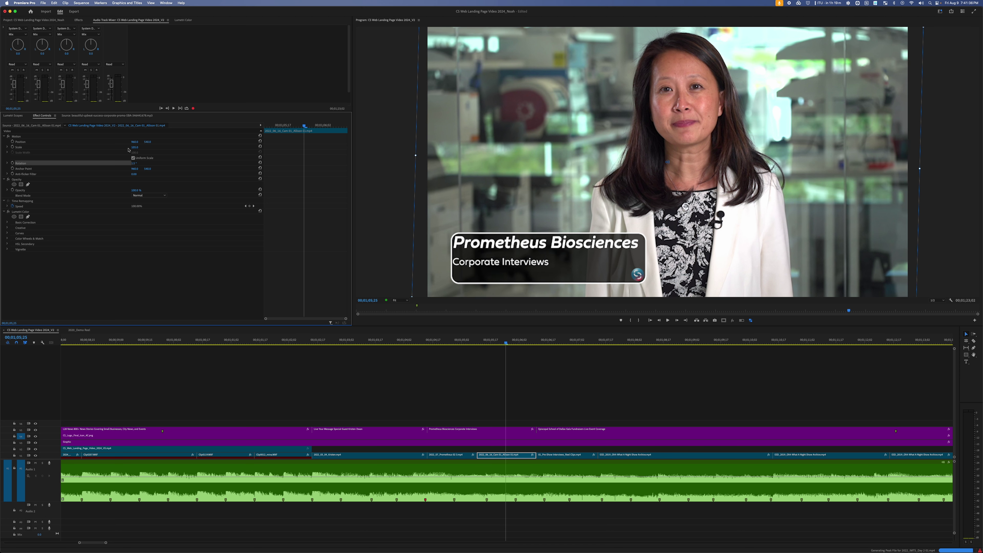
{"action": "left_click", "coordinate": [139, 147]}
{"action": "type", "text": "104"}
{"action": "key", "text": "Return"}
{"action": "key", "text": "super+z"}
Play from the first Prometheus Biosciences clip at 00:01:05:05 through to the closing Corporate Streams logo.
{"action": "key", "text": "d"}
{"action": "left_click", "coordinate": [459, 341]}
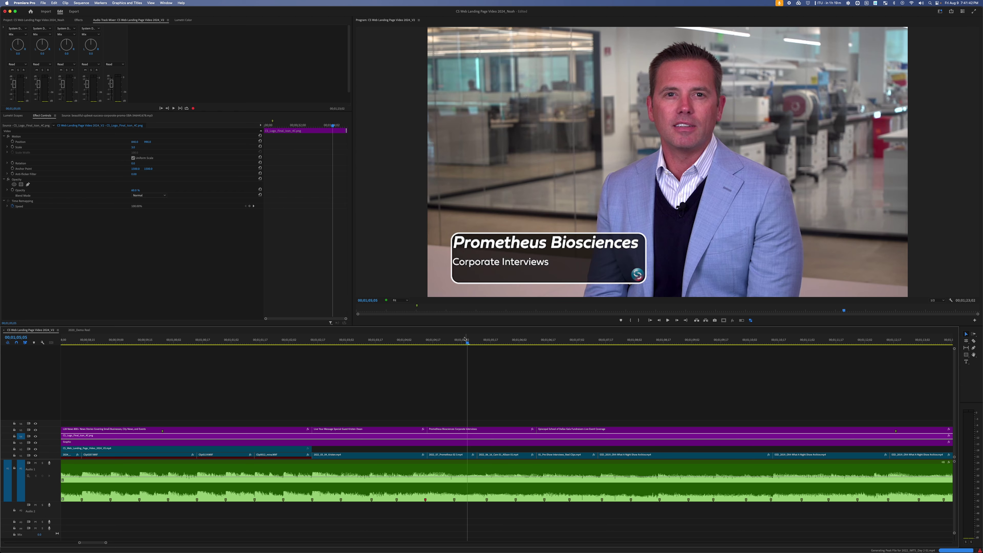
{"action": "key", "text": "space"}
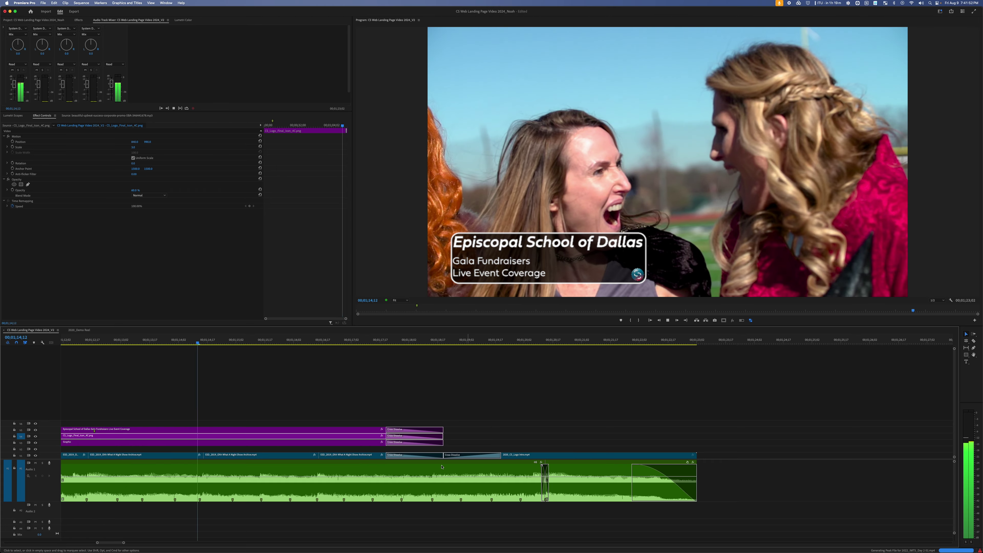
{"action": "key", "text": "minus"}
{"action": "key", "text": "minus"}
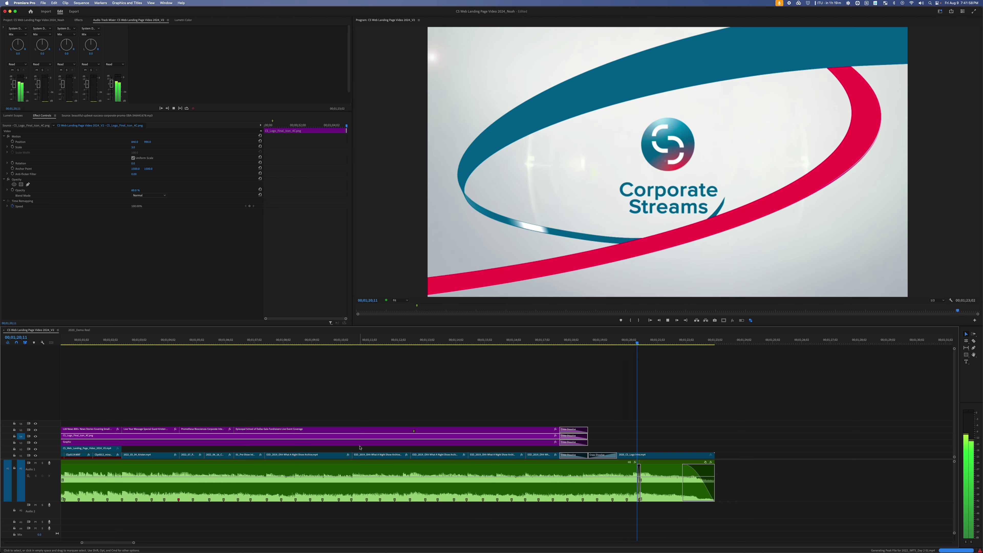
Roll the cuts between the Episcopal School of Dallas clips from 00:01:06:10 onward onto the beat markers and save the project.
{"action": "left_click", "coordinate": [233, 340]}
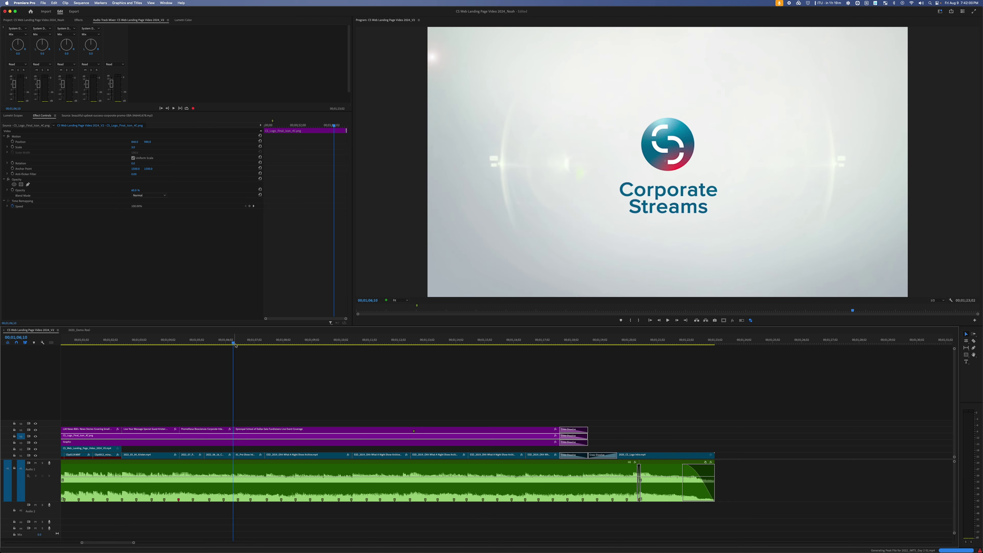
{"action": "key", "text": "space"}
{"action": "key", "text": "n"}
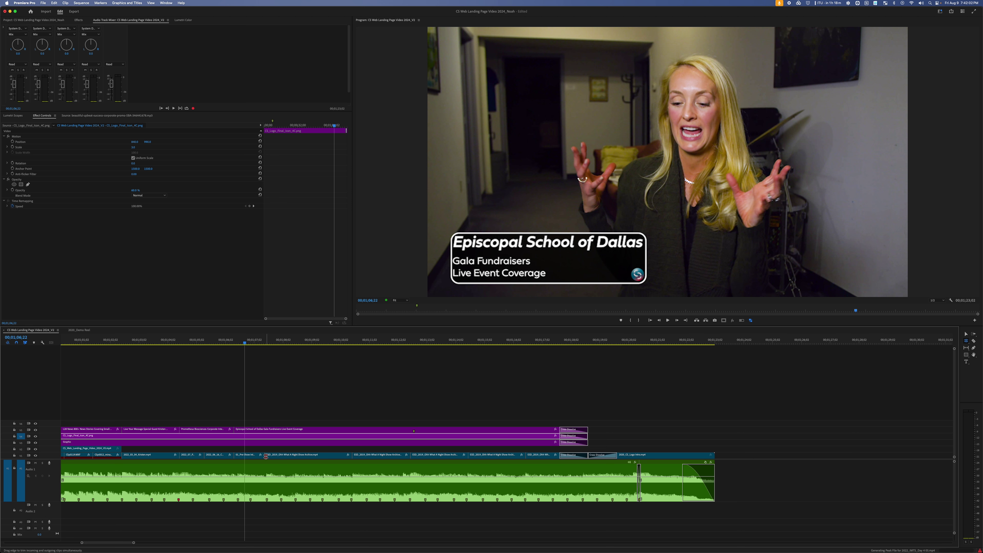
{"action": "left_click_drag", "start_coordinate": [266, 455], "coordinate": [267, 456]}
{"action": "left_click_drag", "start_coordinate": [354, 456], "coordinate": [523, 454]}
{"action": "key", "text": "backslash"}
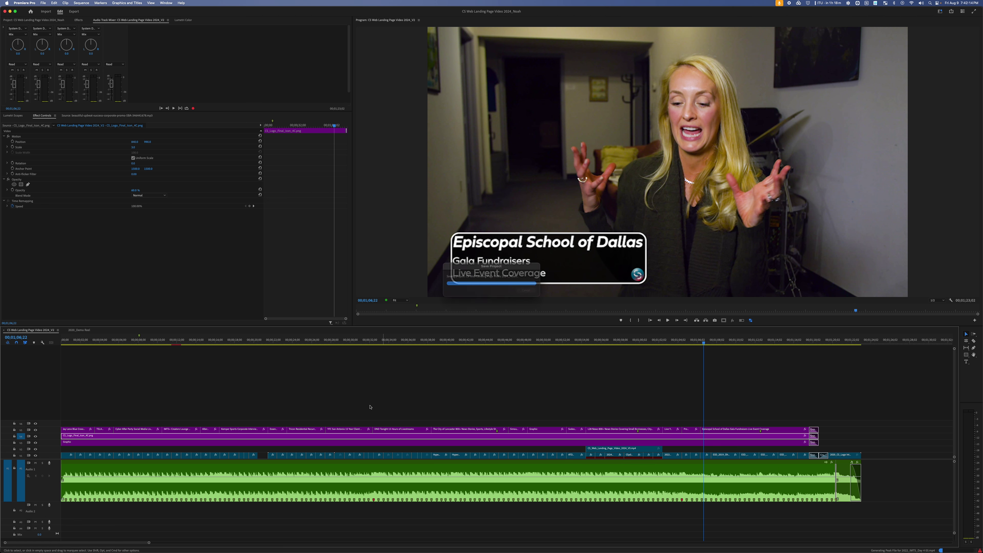